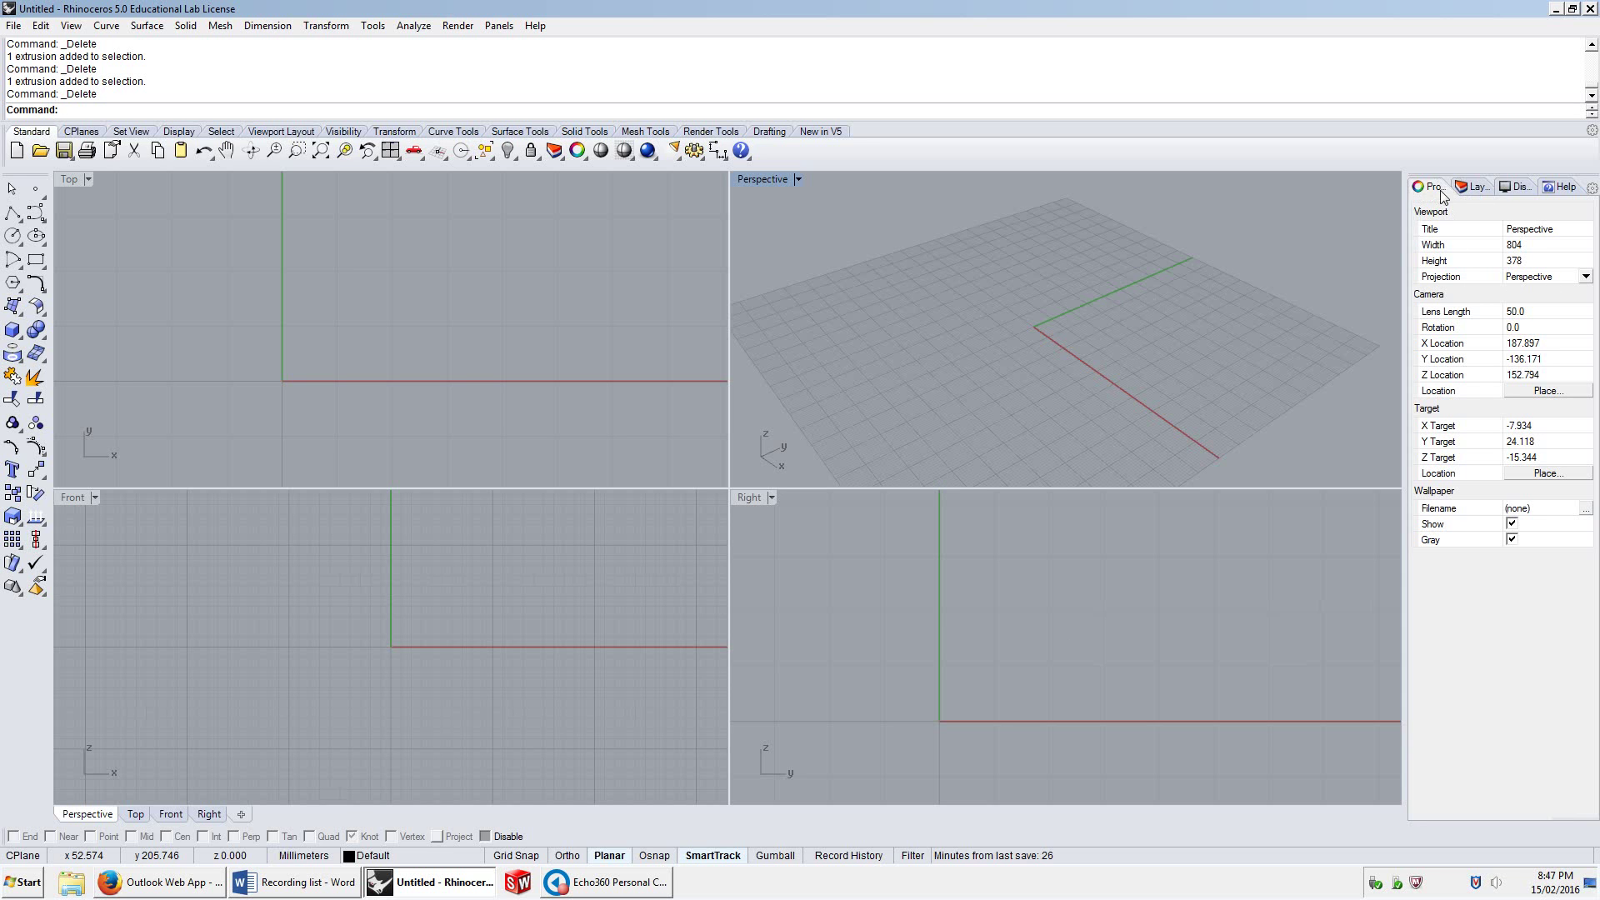
# Widen the Properties panel and orbit the Perspective view to a new angle
pyautogui.moveTo(1410, 208); pyautogui.dragTo(1298, 206)
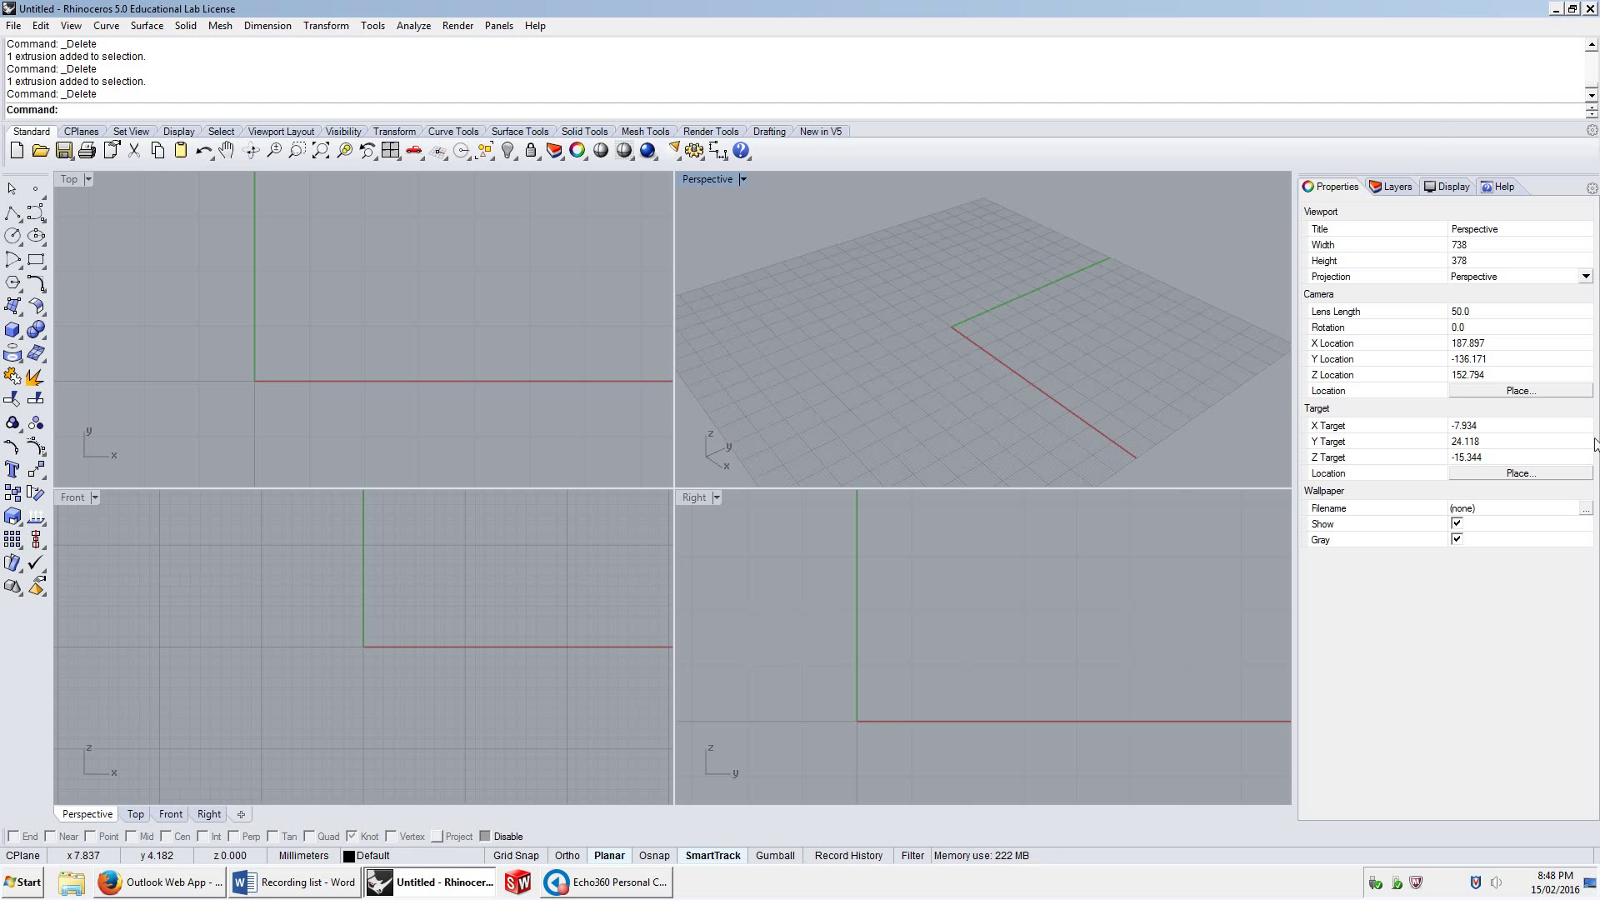
pyautogui.moveTo(985, 328); pyautogui.dragTo(798, 295, button='right')
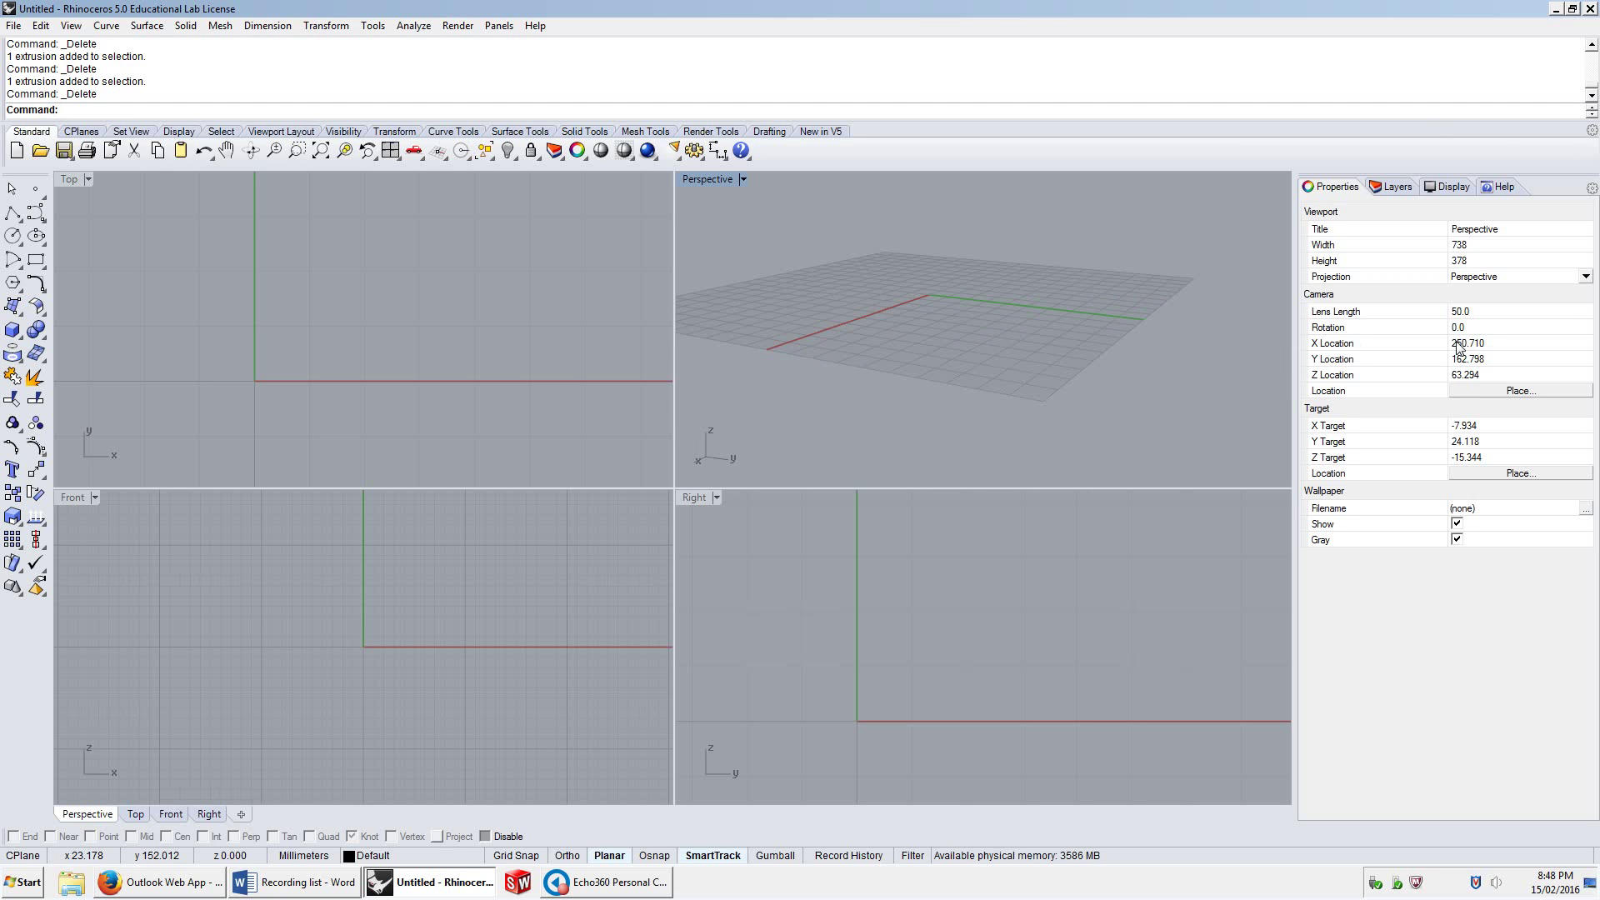
# Activate the Top viewport and pan it so the origin sits further left and higher
pyautogui.click(278, 333)
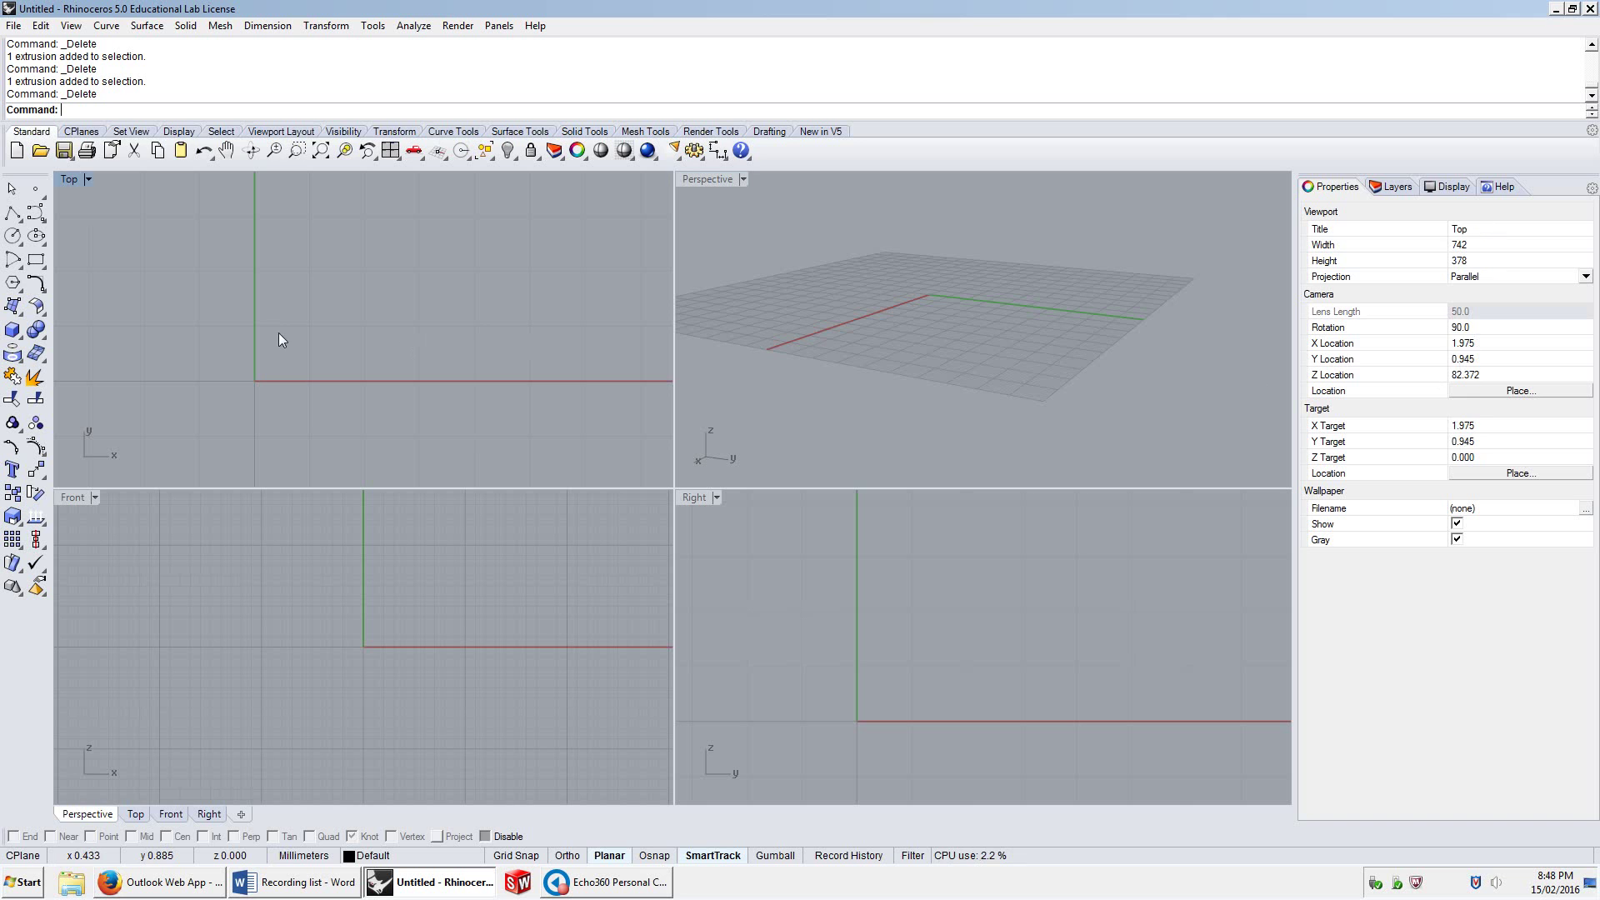
pyautogui.moveTo(360, 347)
pyautogui.mouseDown(button='right')
pyautogui.moveTo(289, 321)
pyautogui.moveTo(329, 343)
pyautogui.mouseUp(button='right')
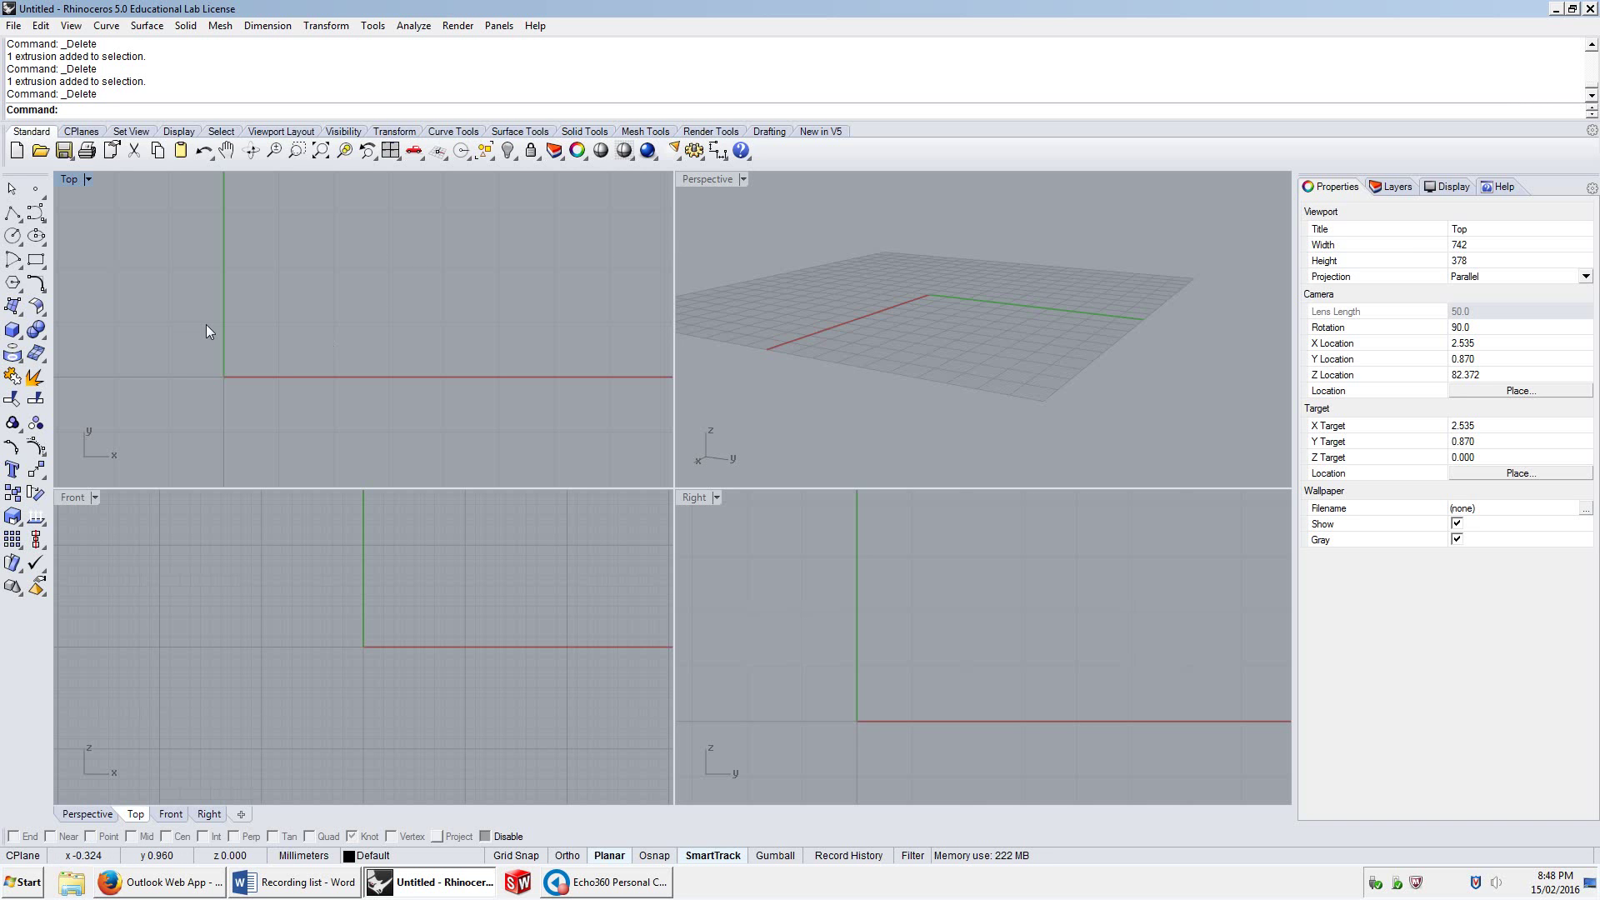
# Create a 10 × 10 × 10 box with its first corner at the origin 0,0,0
pyautogui.write('box')
pyautogui.press('Return')
pyautogui.moveTo(909, 293); pyautogui.dragTo(920, 320, button='right')
pyautogui.write('0,0,0')
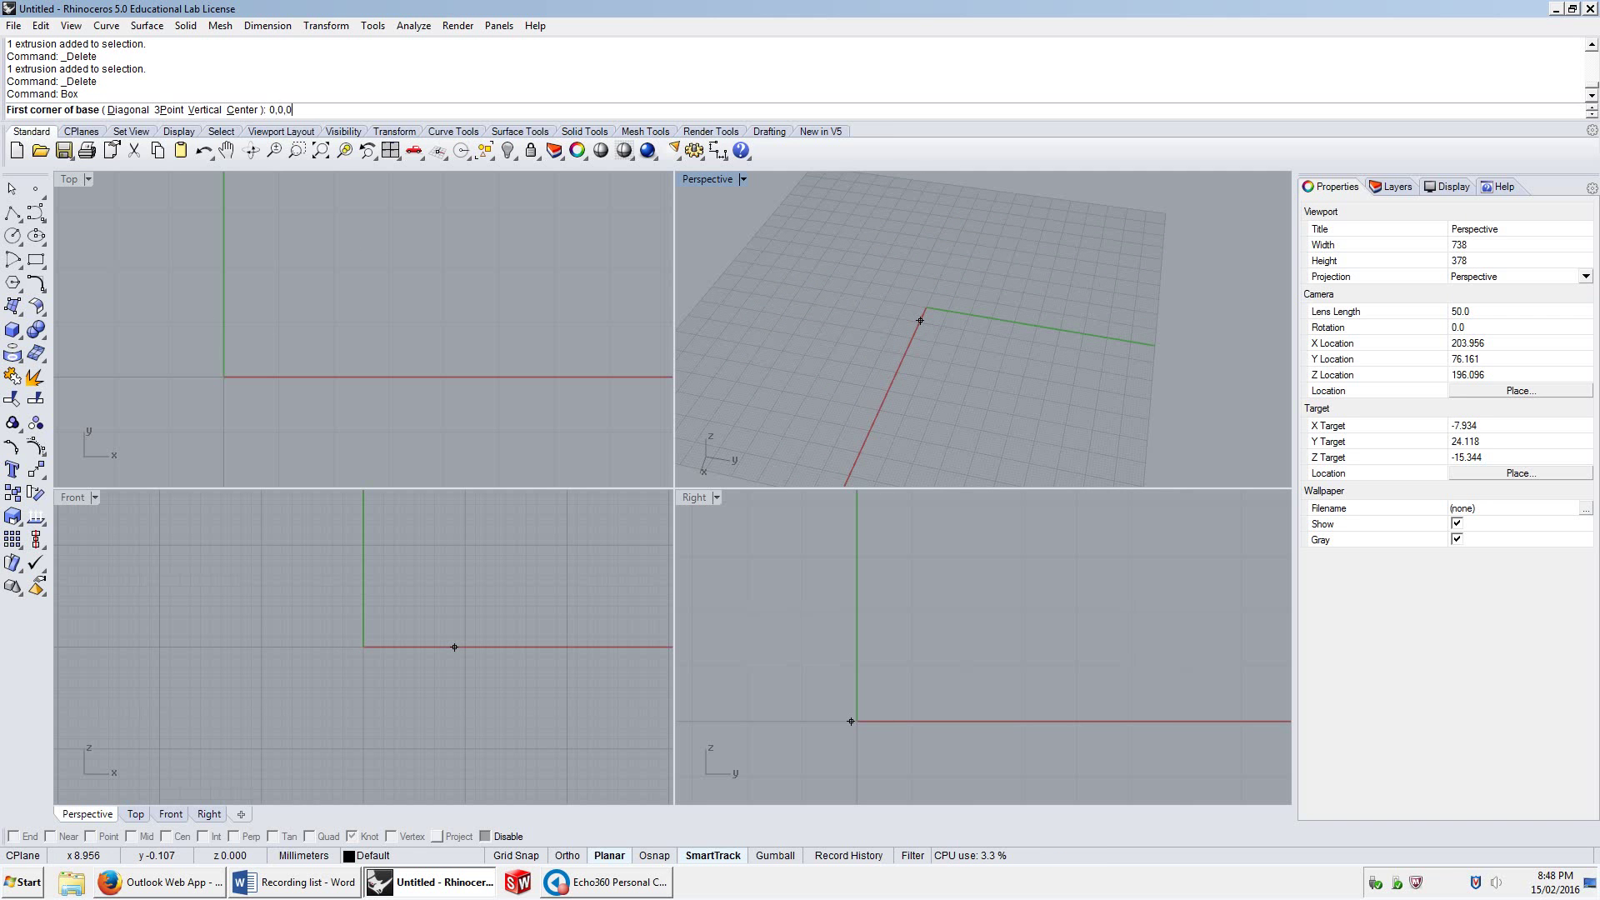
pyautogui.press('Return')
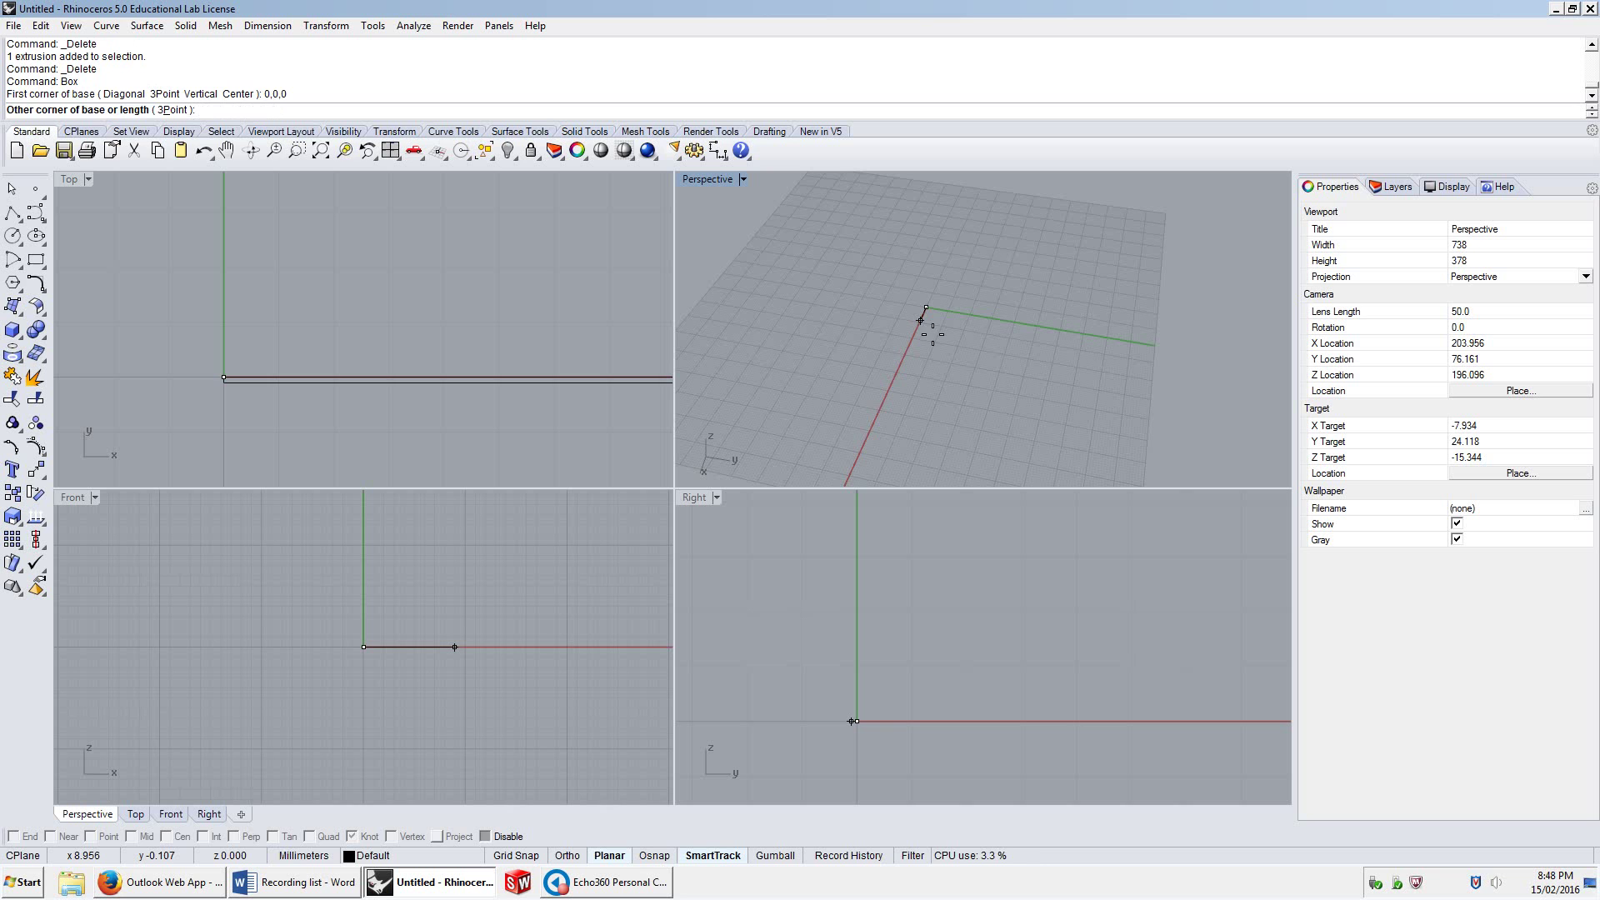
pyautogui.press('Return')
pyautogui.press('Return')
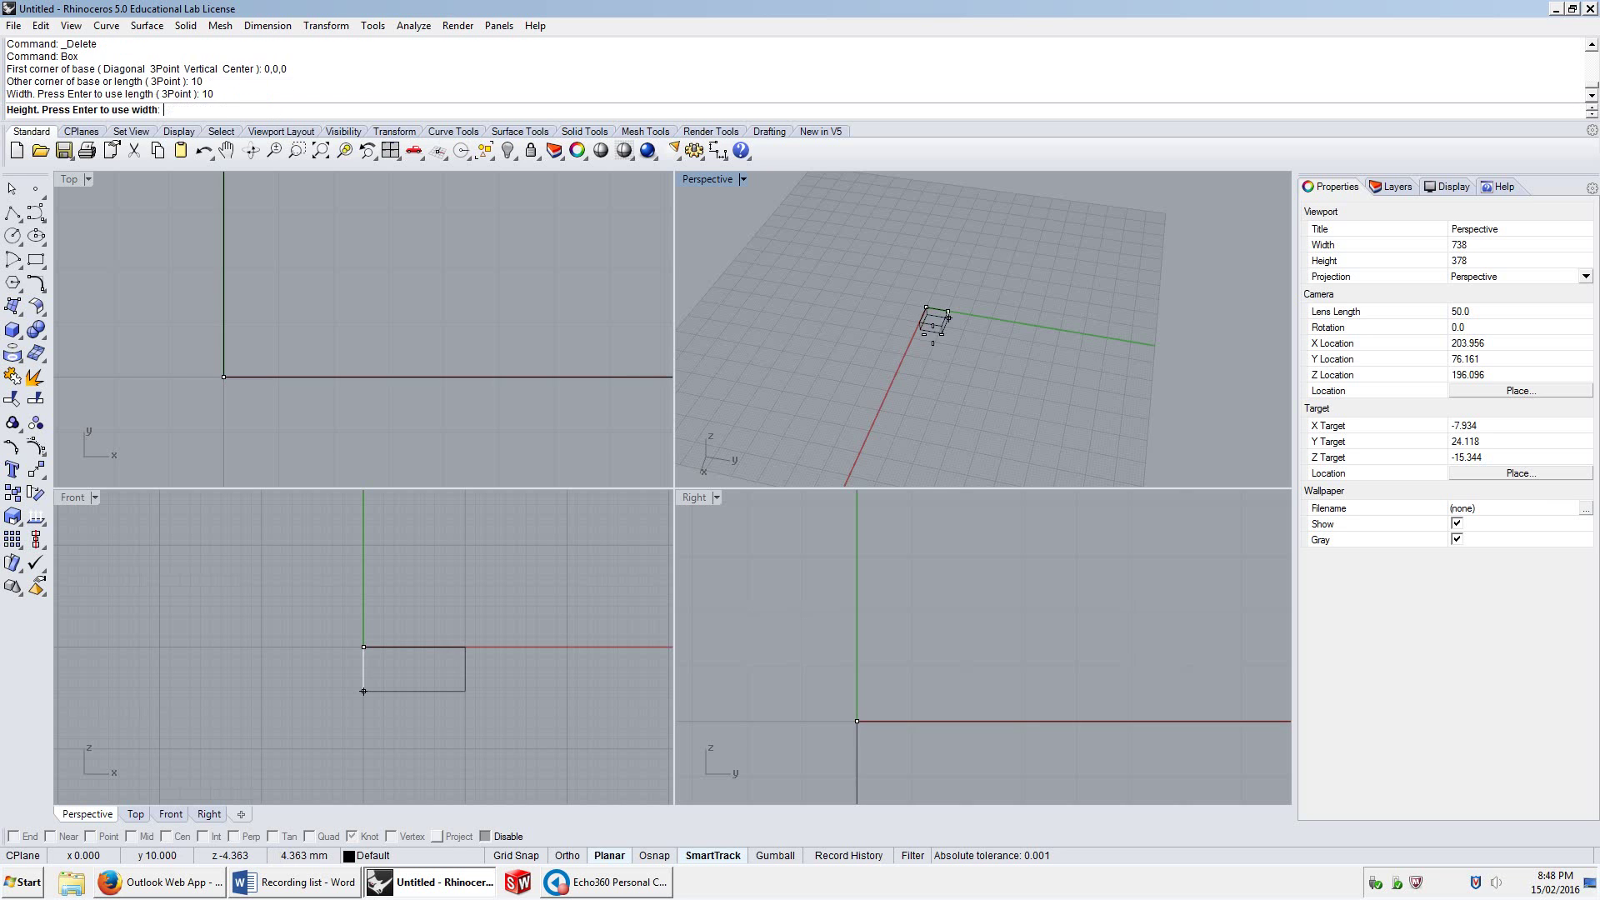
pyautogui.write('10')
pyautogui.press('Return')
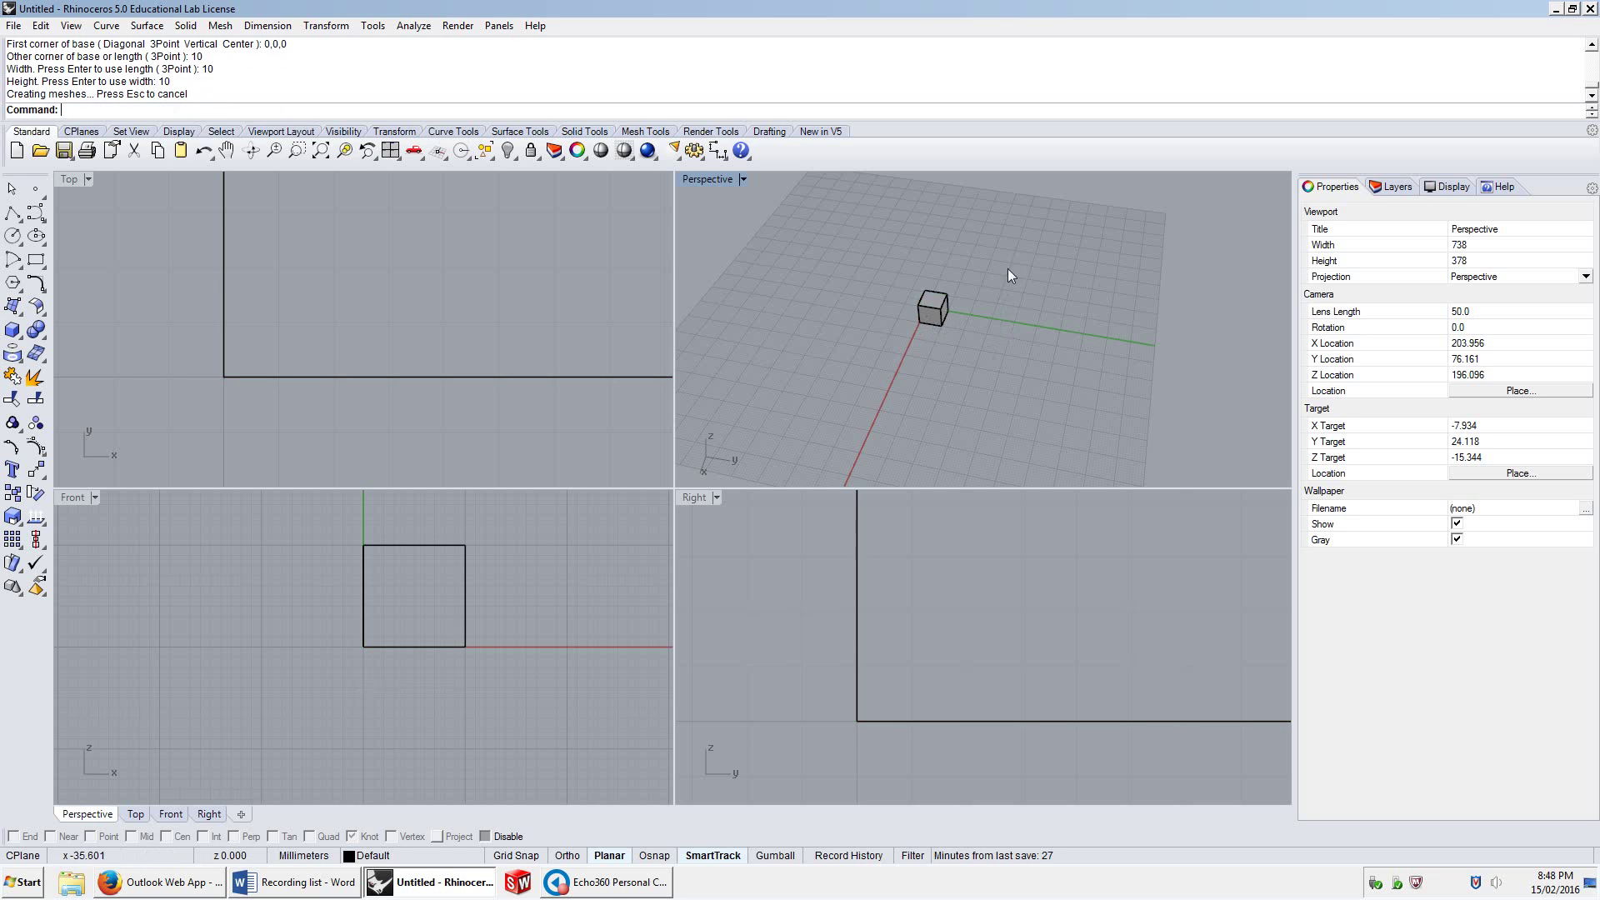
# Name the box MyCube in its Properties panel
pyautogui.click(939, 307)
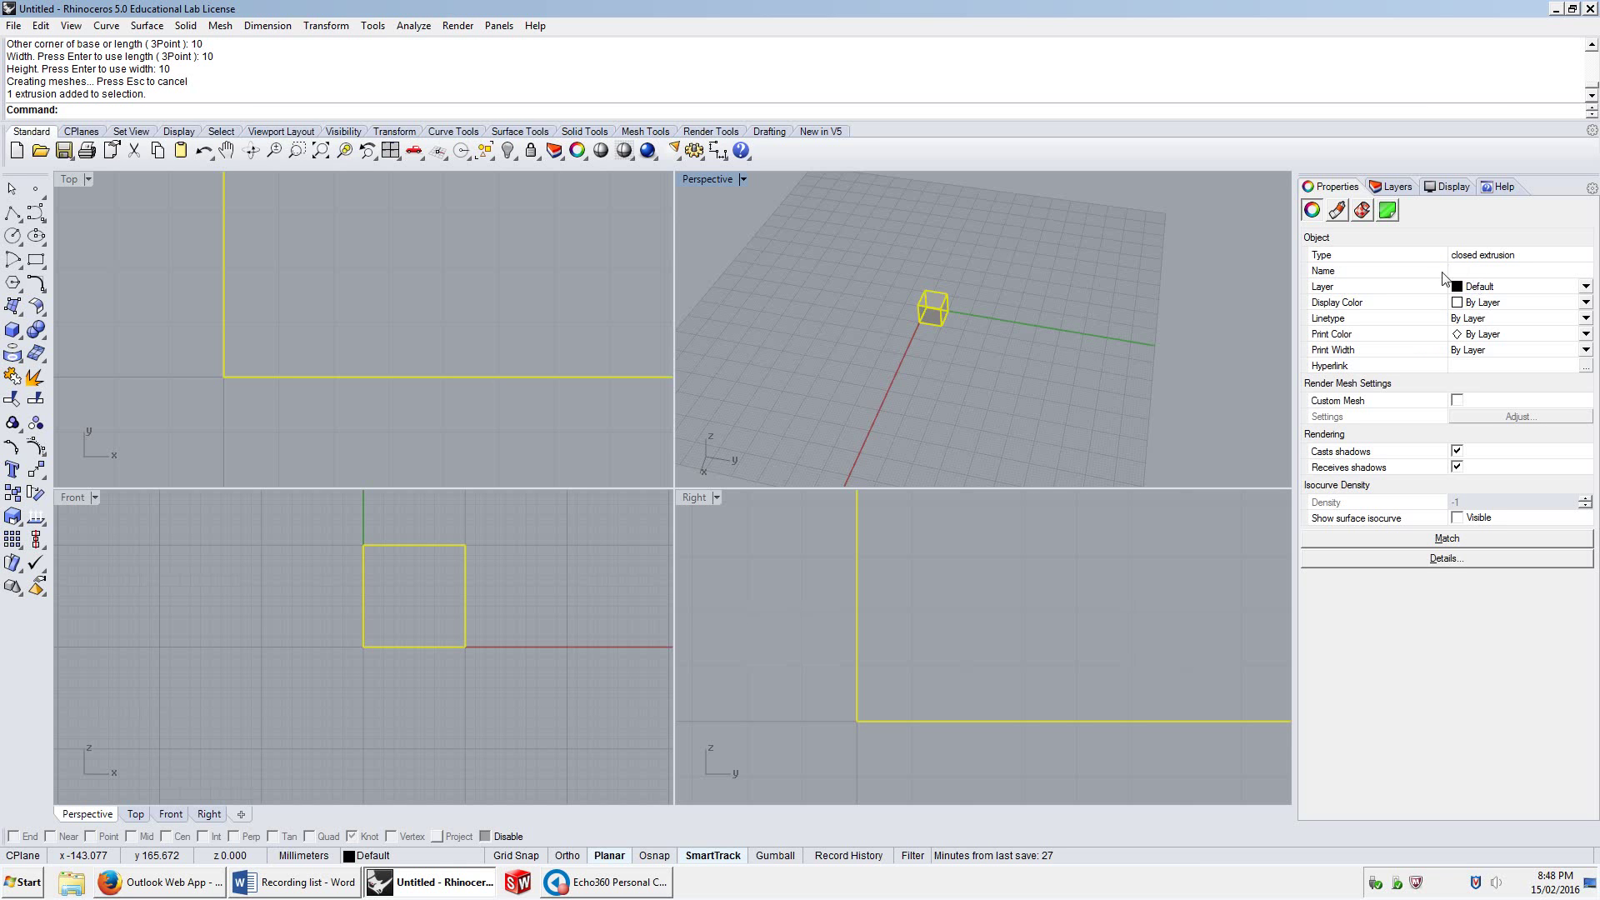
pyautogui.write('be')
pyautogui.press('Return')
pyautogui.click(1049, 303)
# Move MyCube onto Layer 01, then return it to the Default layer
pyautogui.click(930, 302)
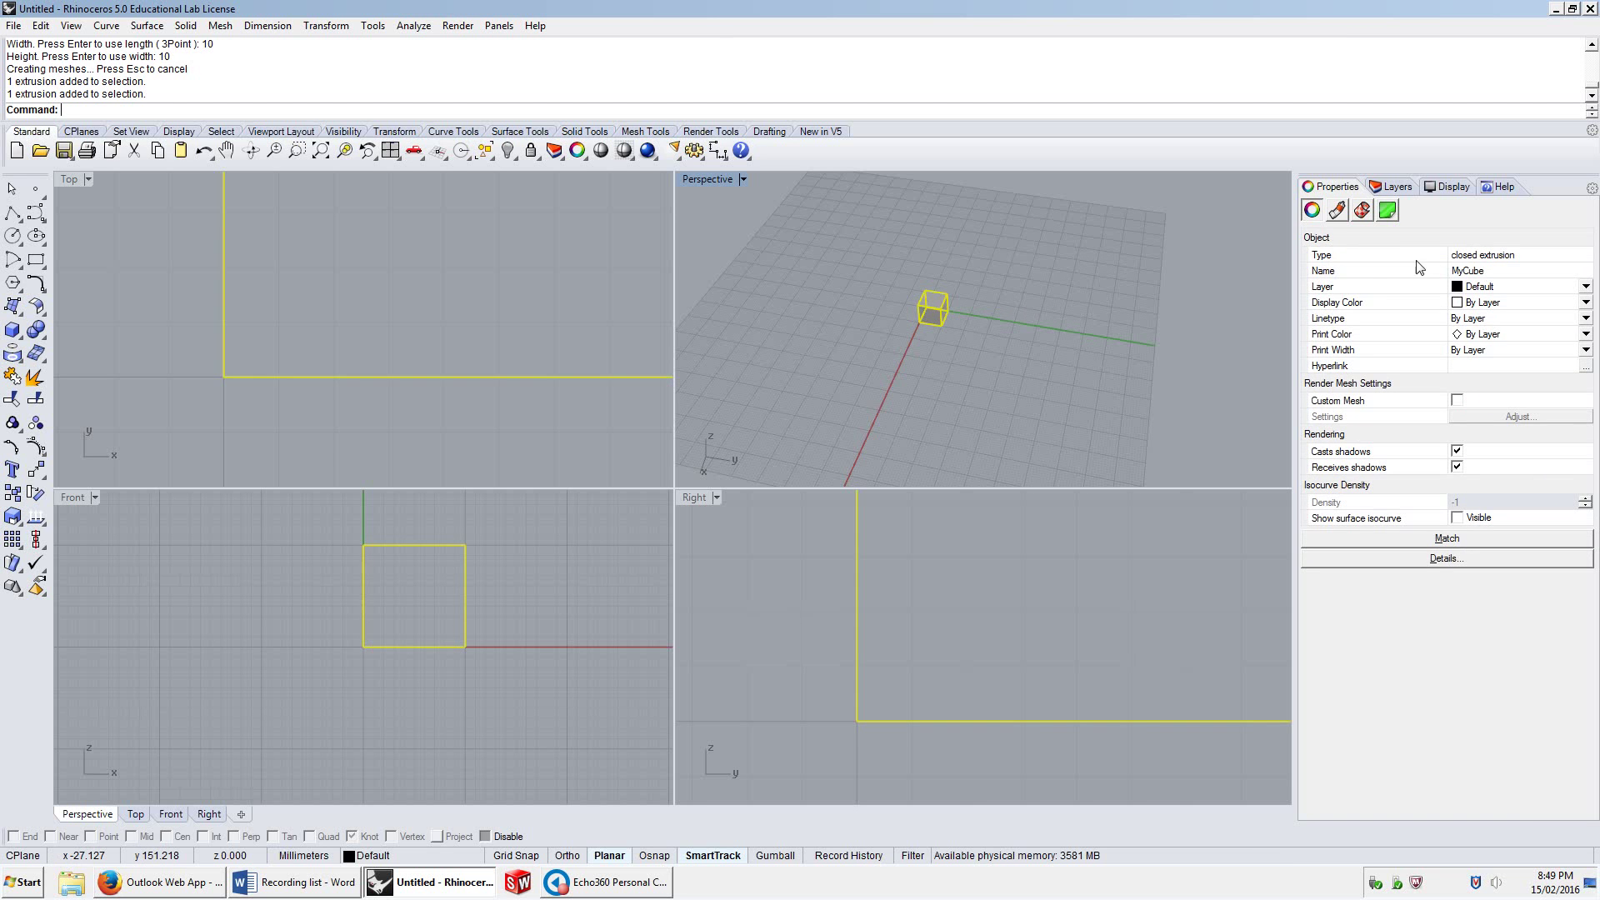
pyautogui.click(1502, 289)
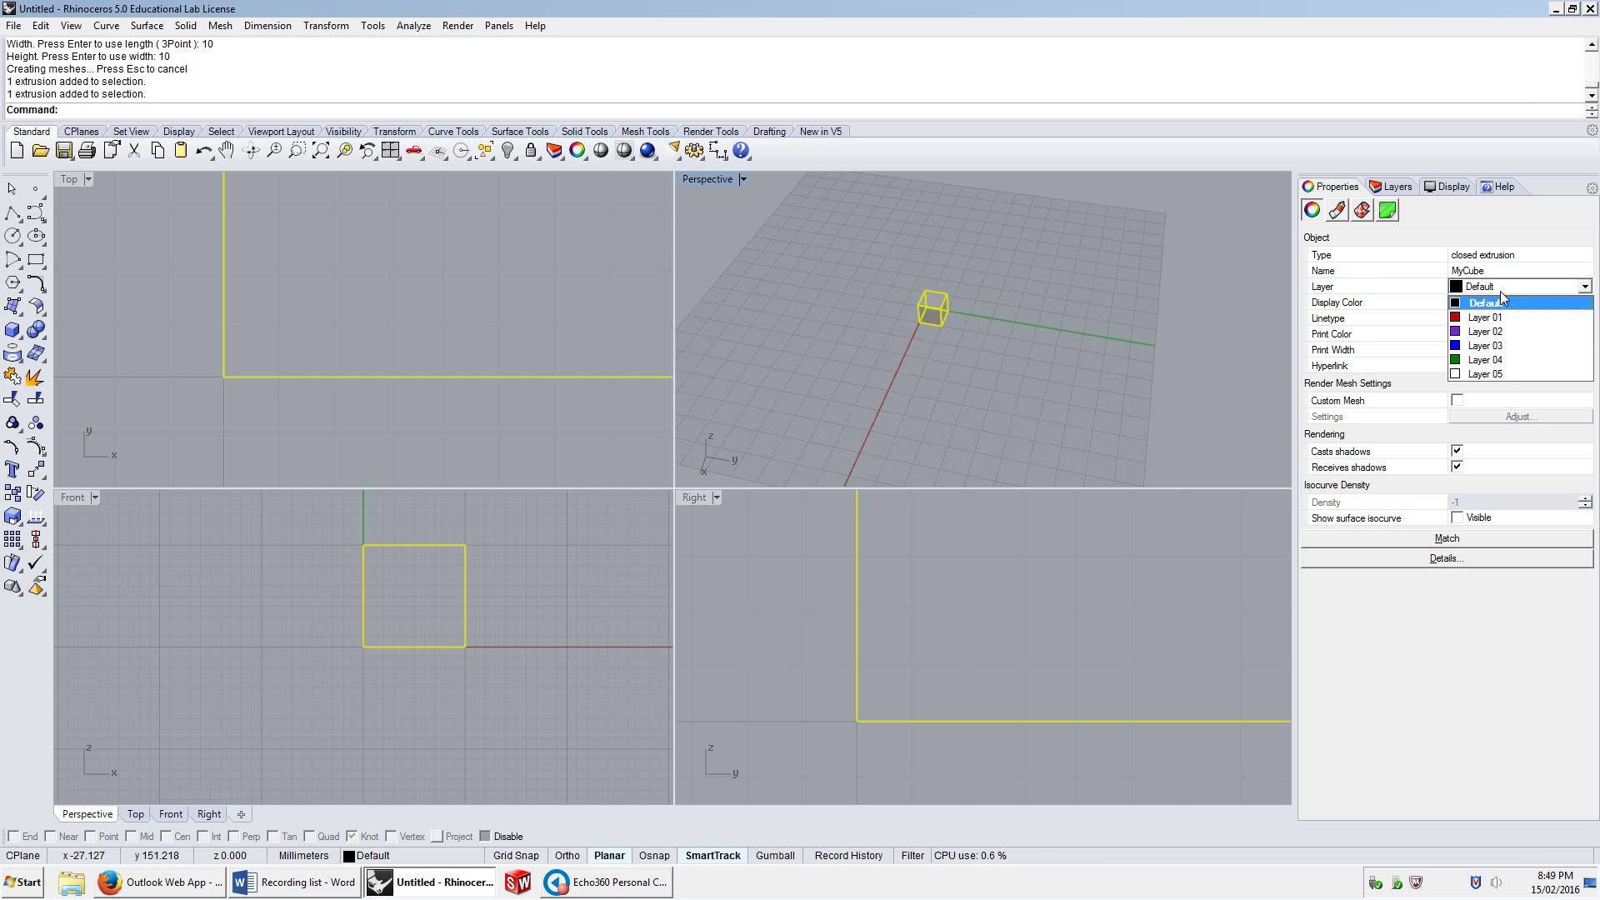
pyautogui.click(1492, 317)
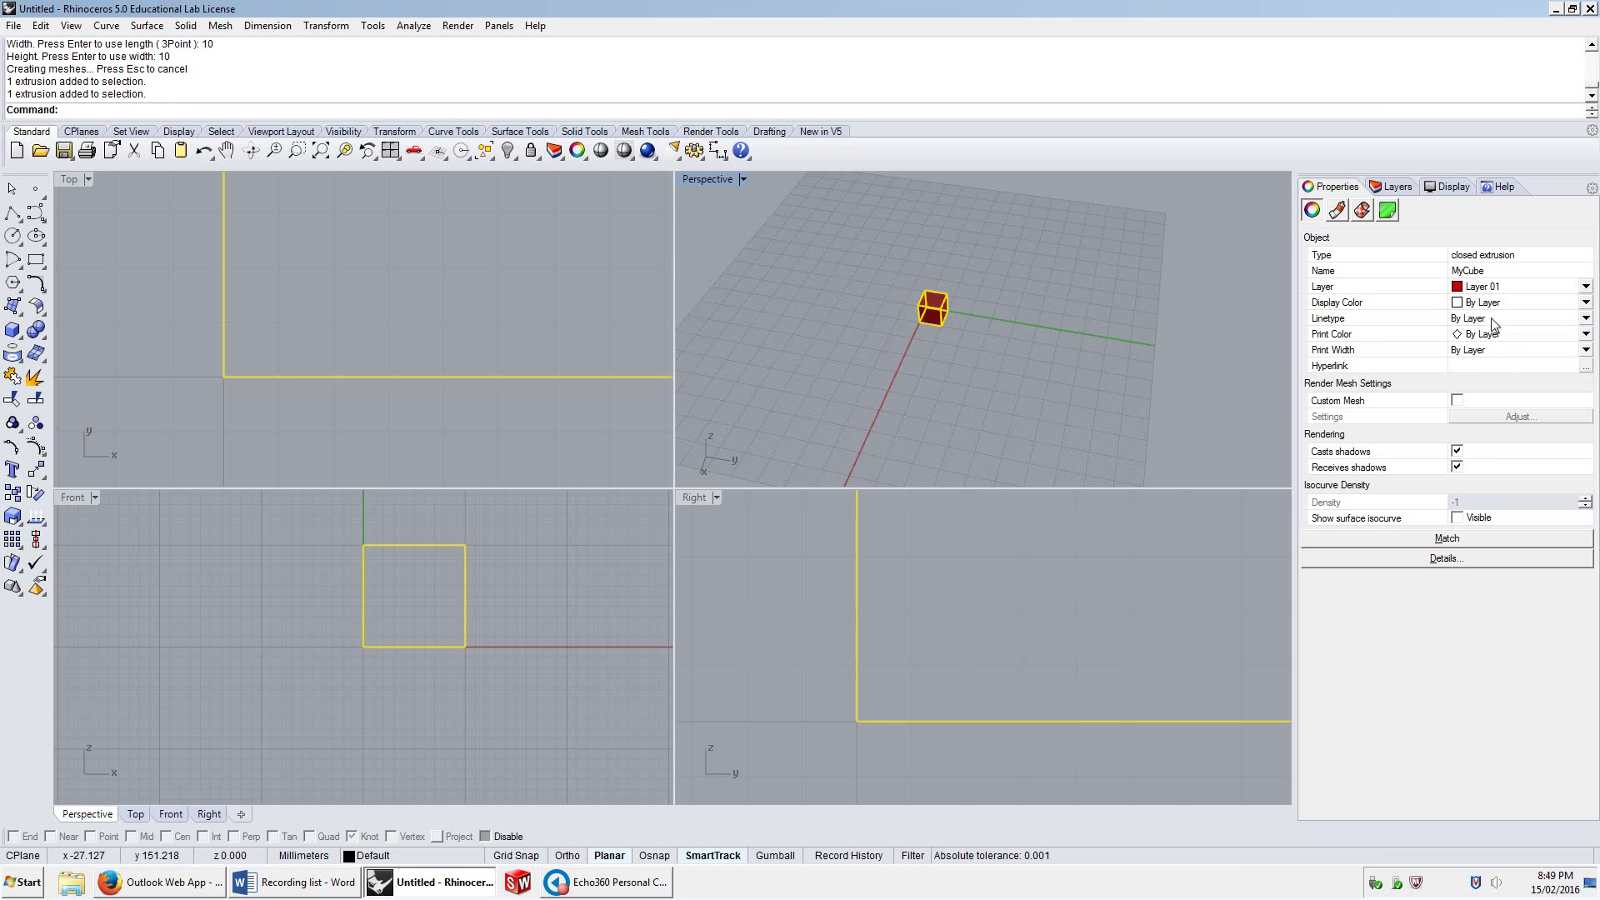
pyautogui.click(1125, 350)
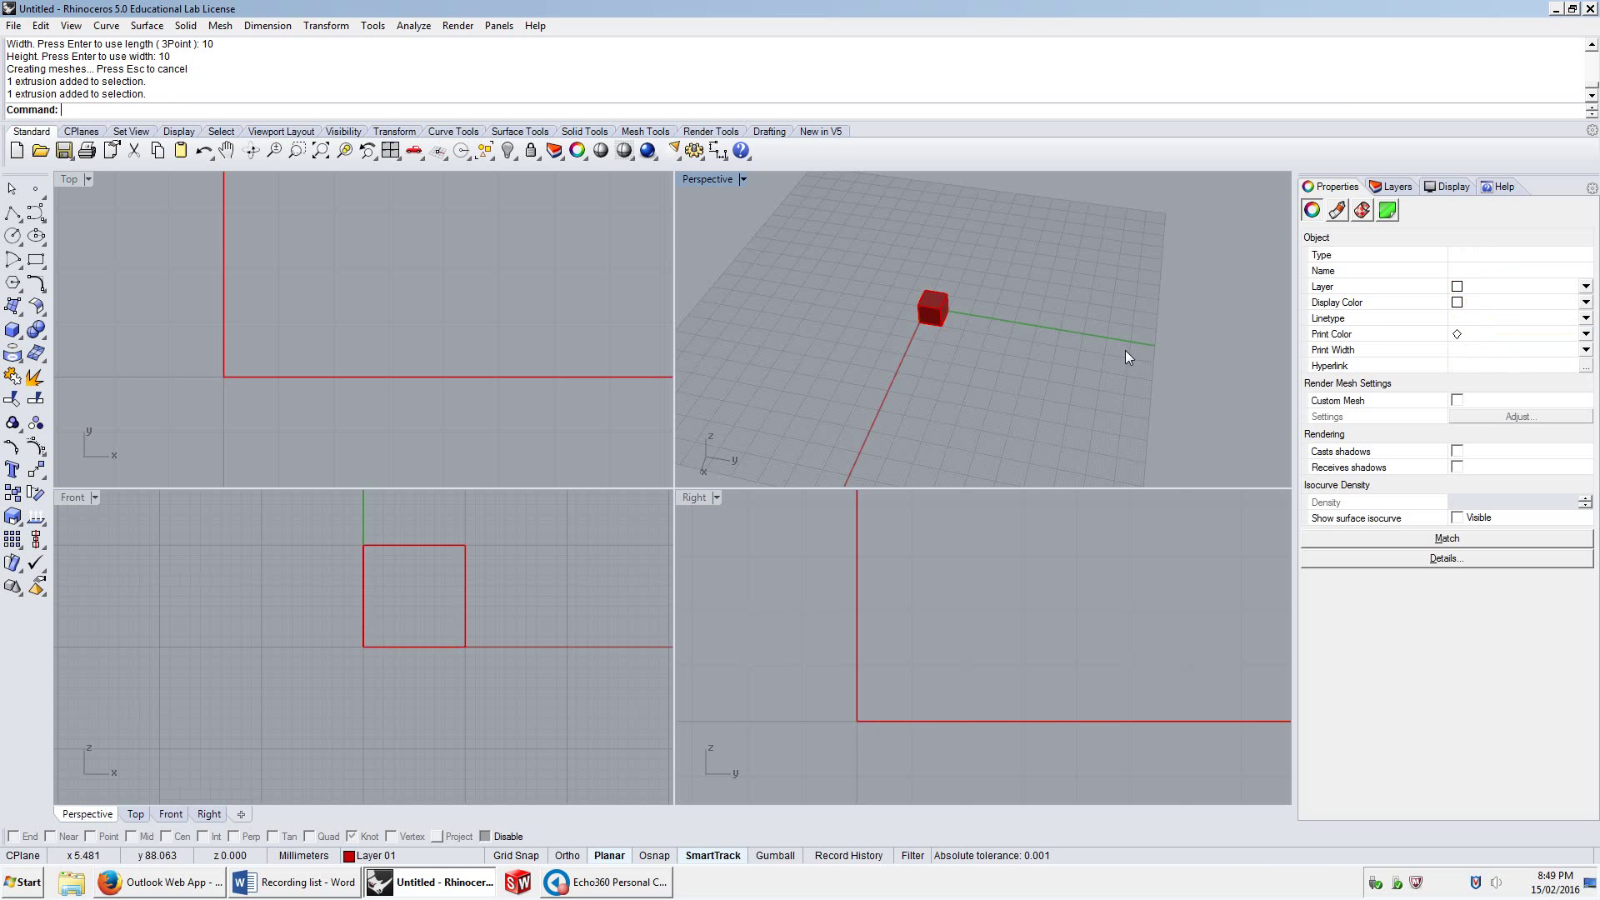
pyautogui.click(933, 298)
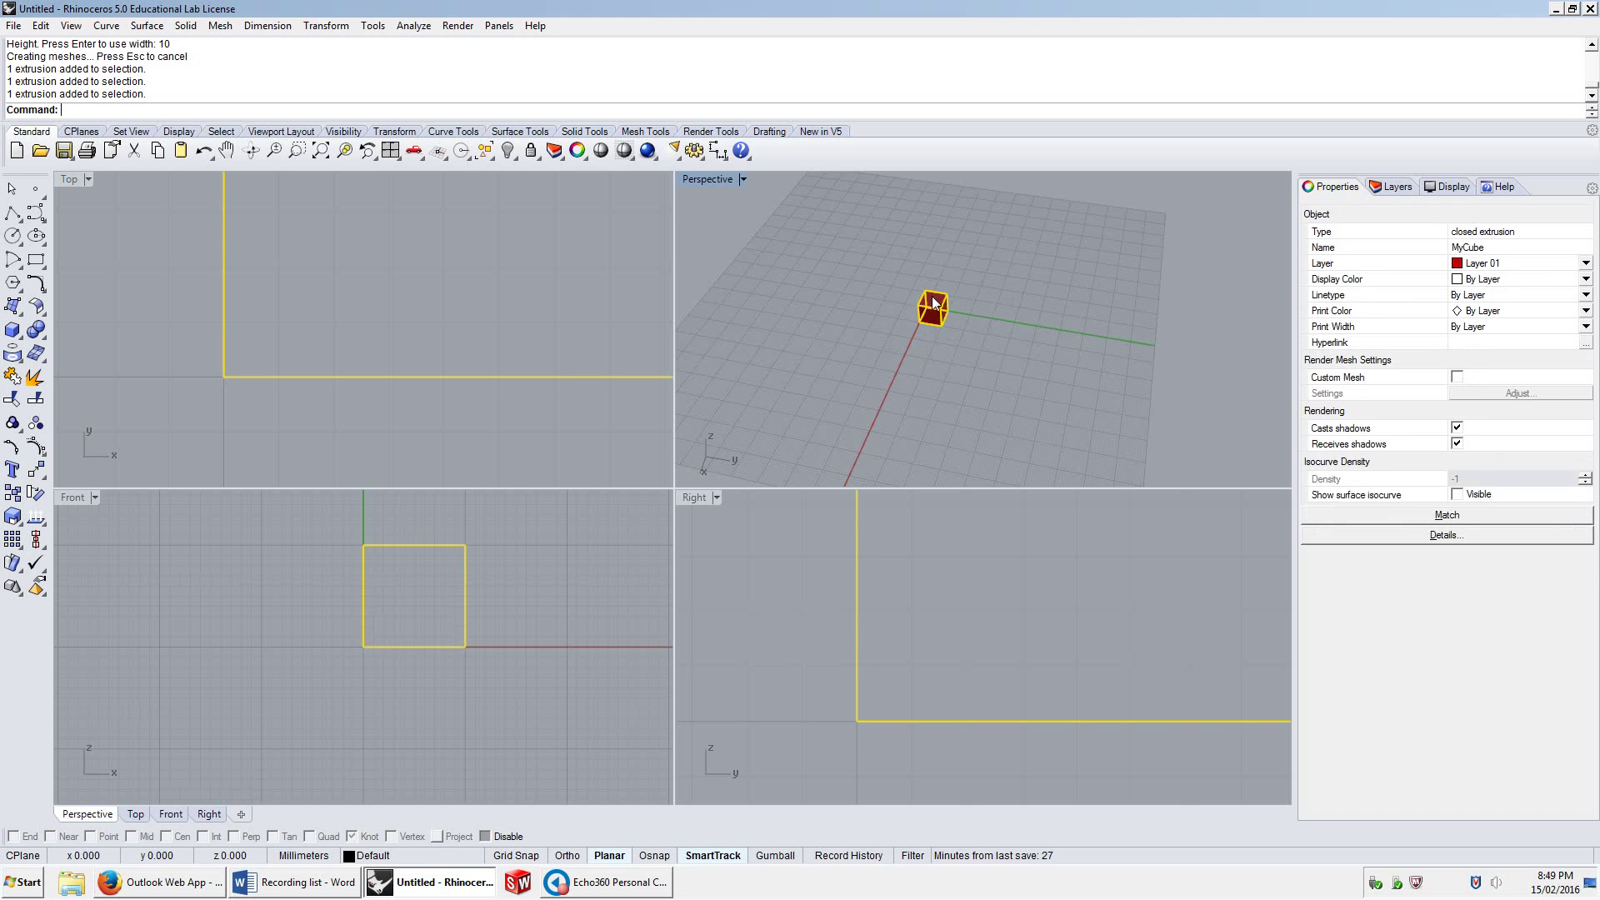
pyautogui.click(1510, 293)
pyautogui.click(1492, 301)
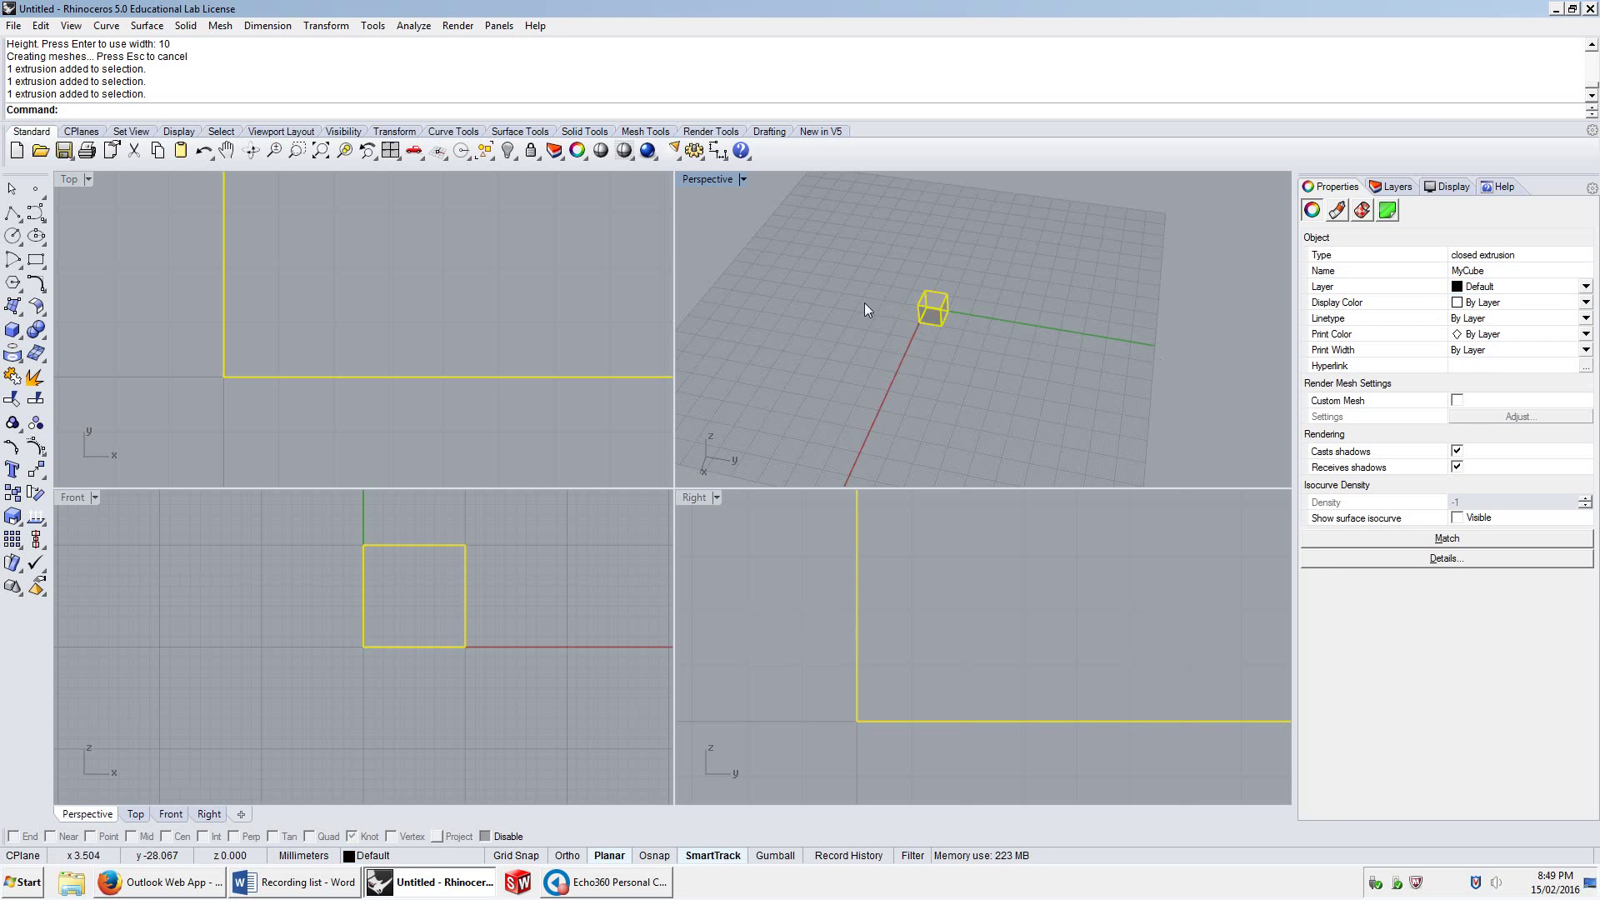
pyautogui.click(1500, 307)
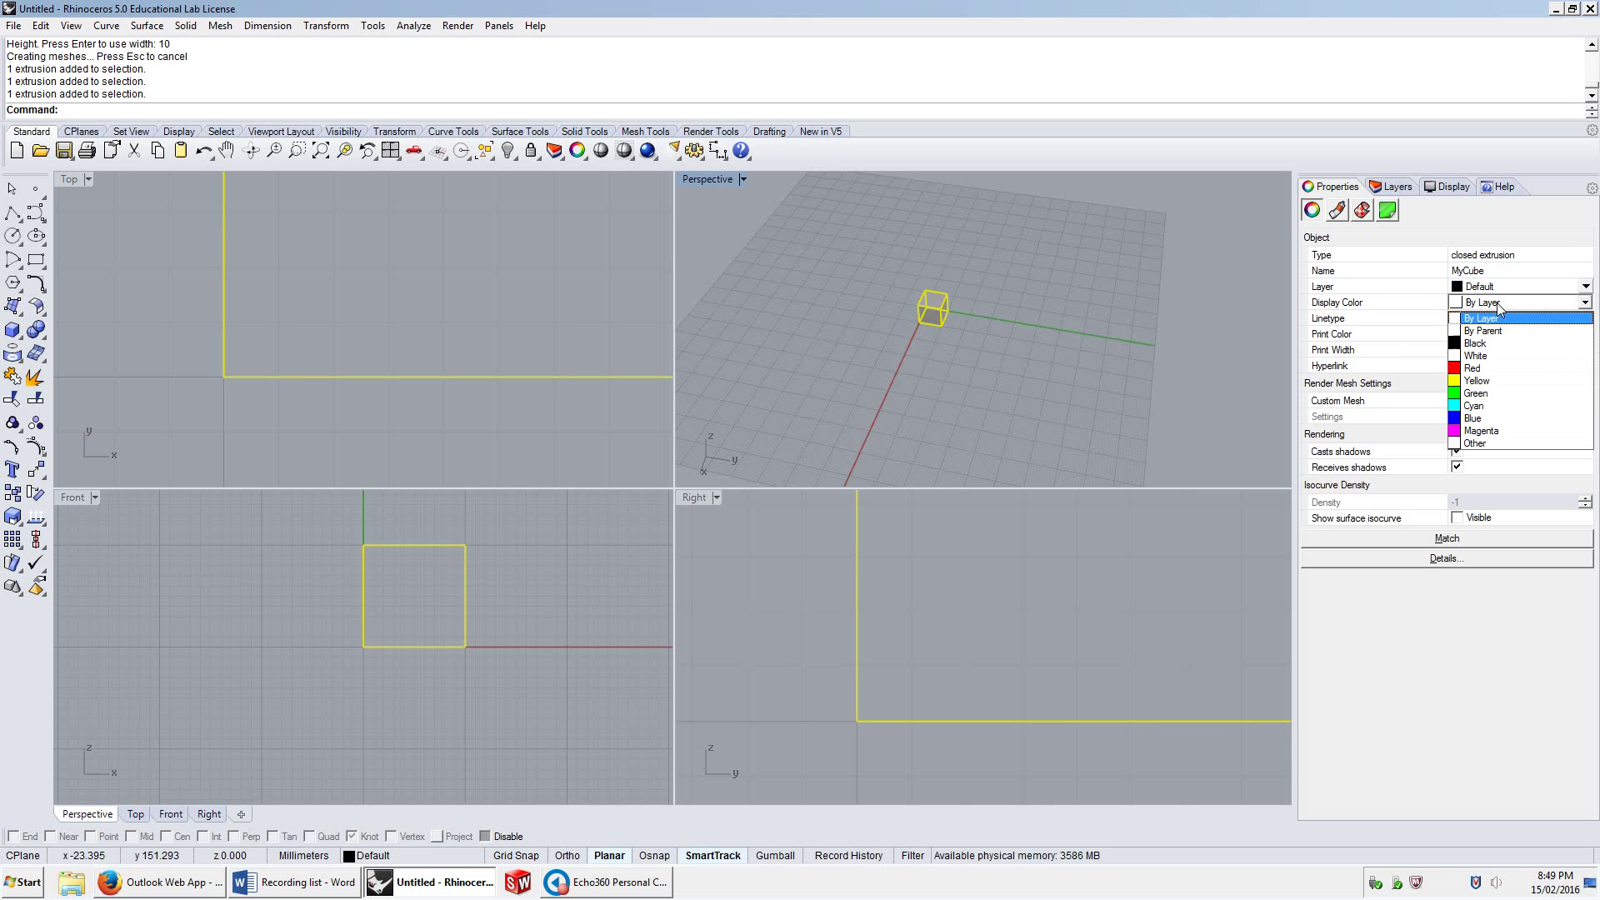
pyautogui.click(1472, 432)
pyautogui.click(1053, 329)
pyautogui.click(946, 298)
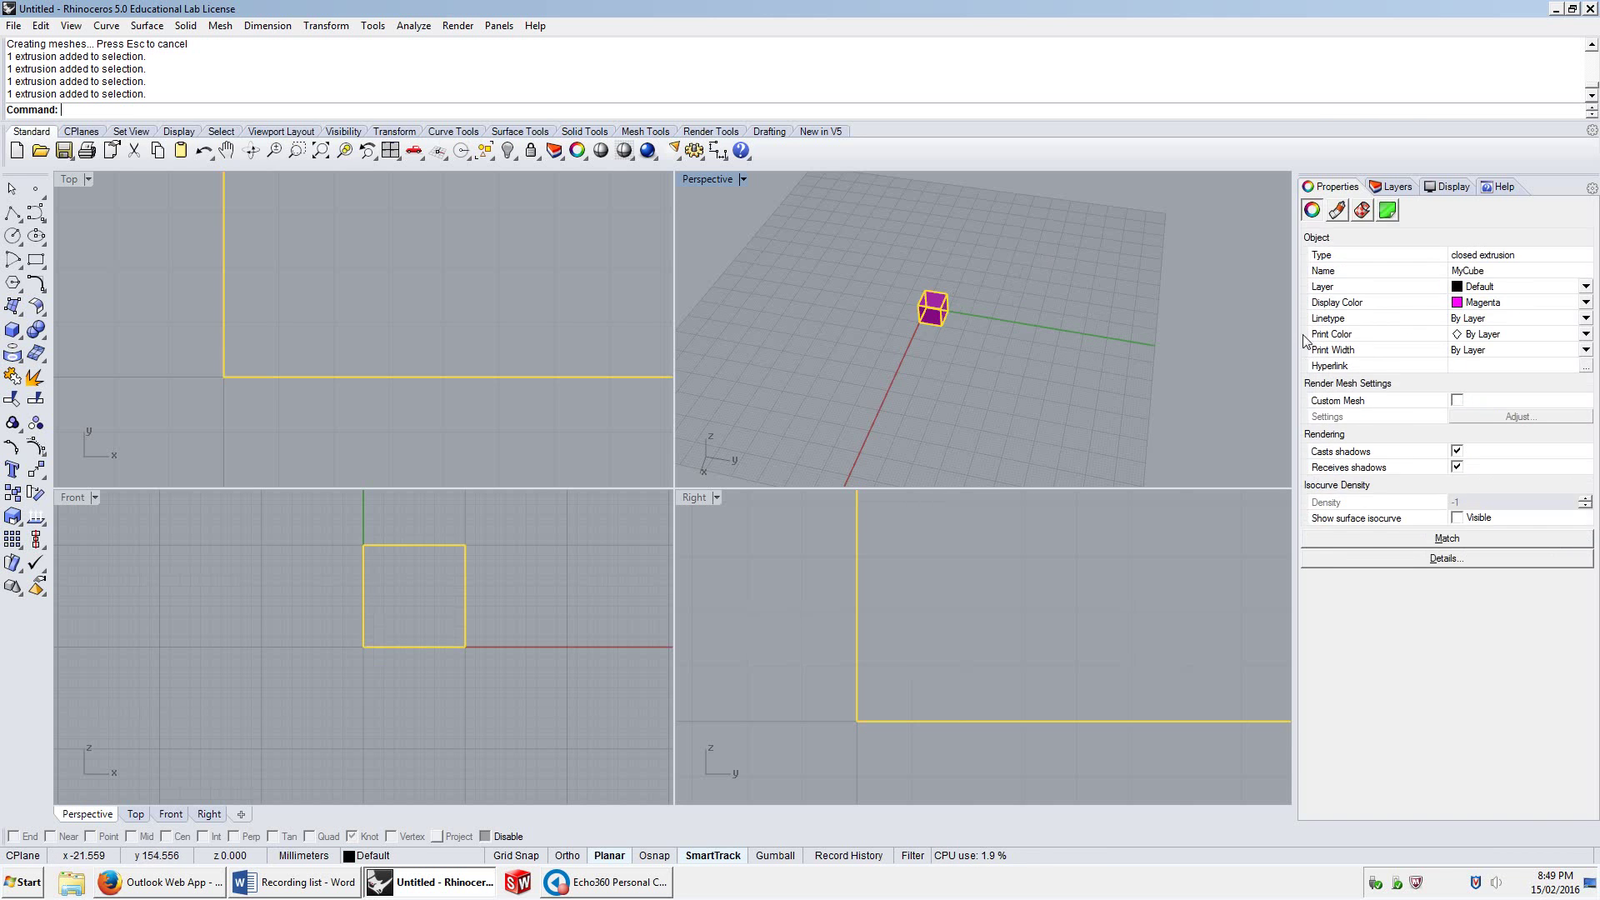
pyautogui.click(1498, 307)
pyautogui.click(1482, 315)
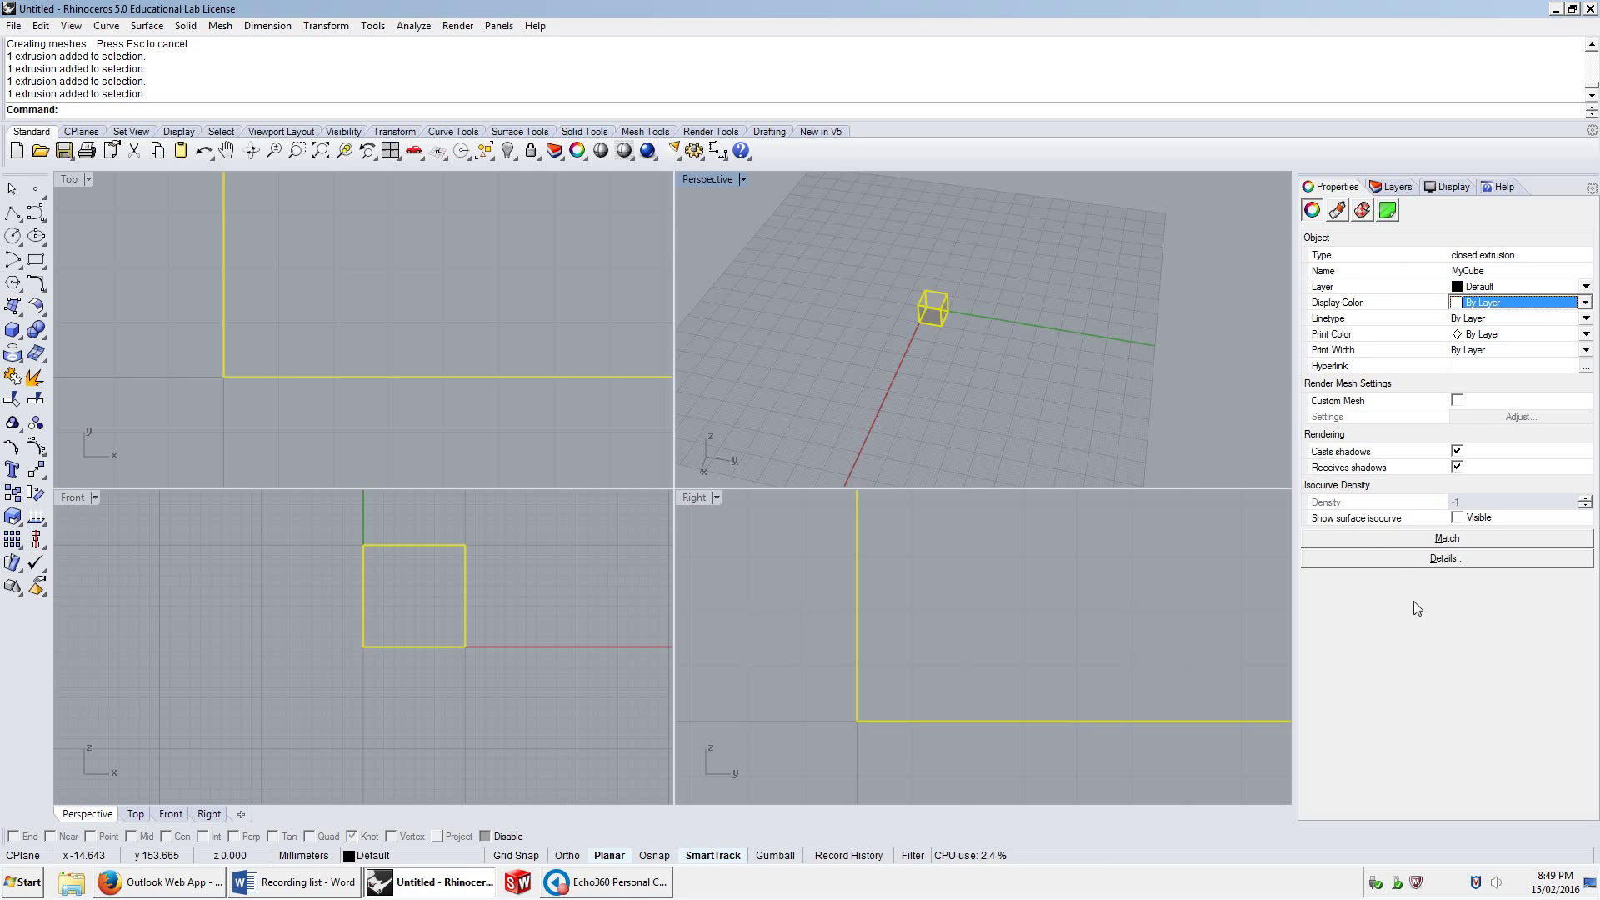
pyautogui.click(1442, 558)
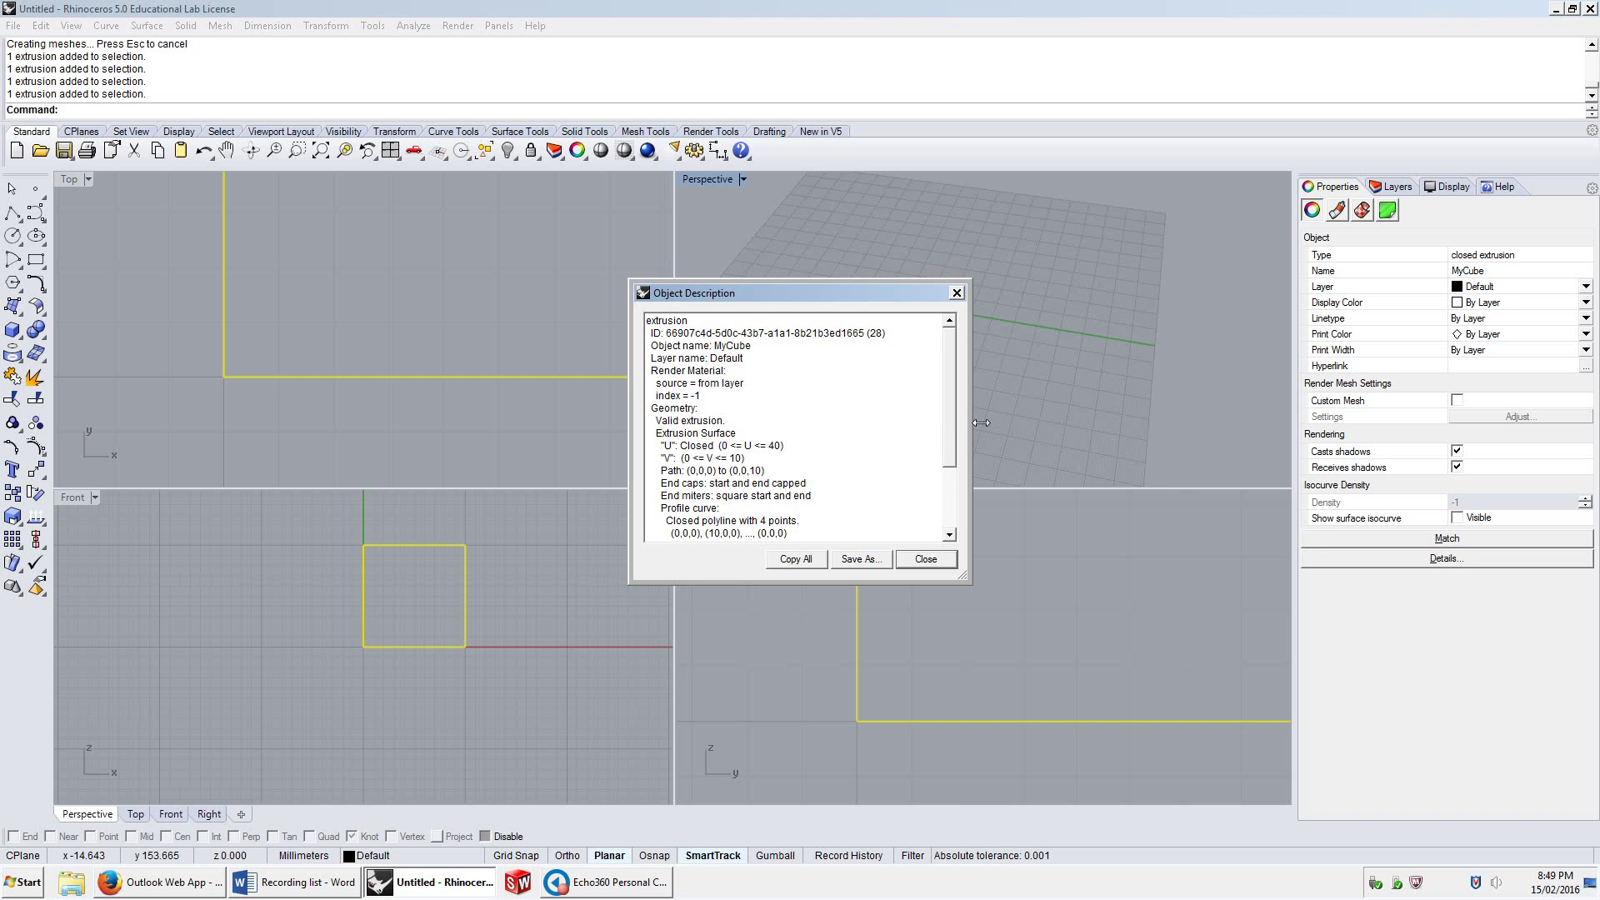
# Enlarge the Object Description window and select its layer entry and the object's ID value
pyautogui.moveTo(963, 421); pyautogui.dragTo(1273, 743)
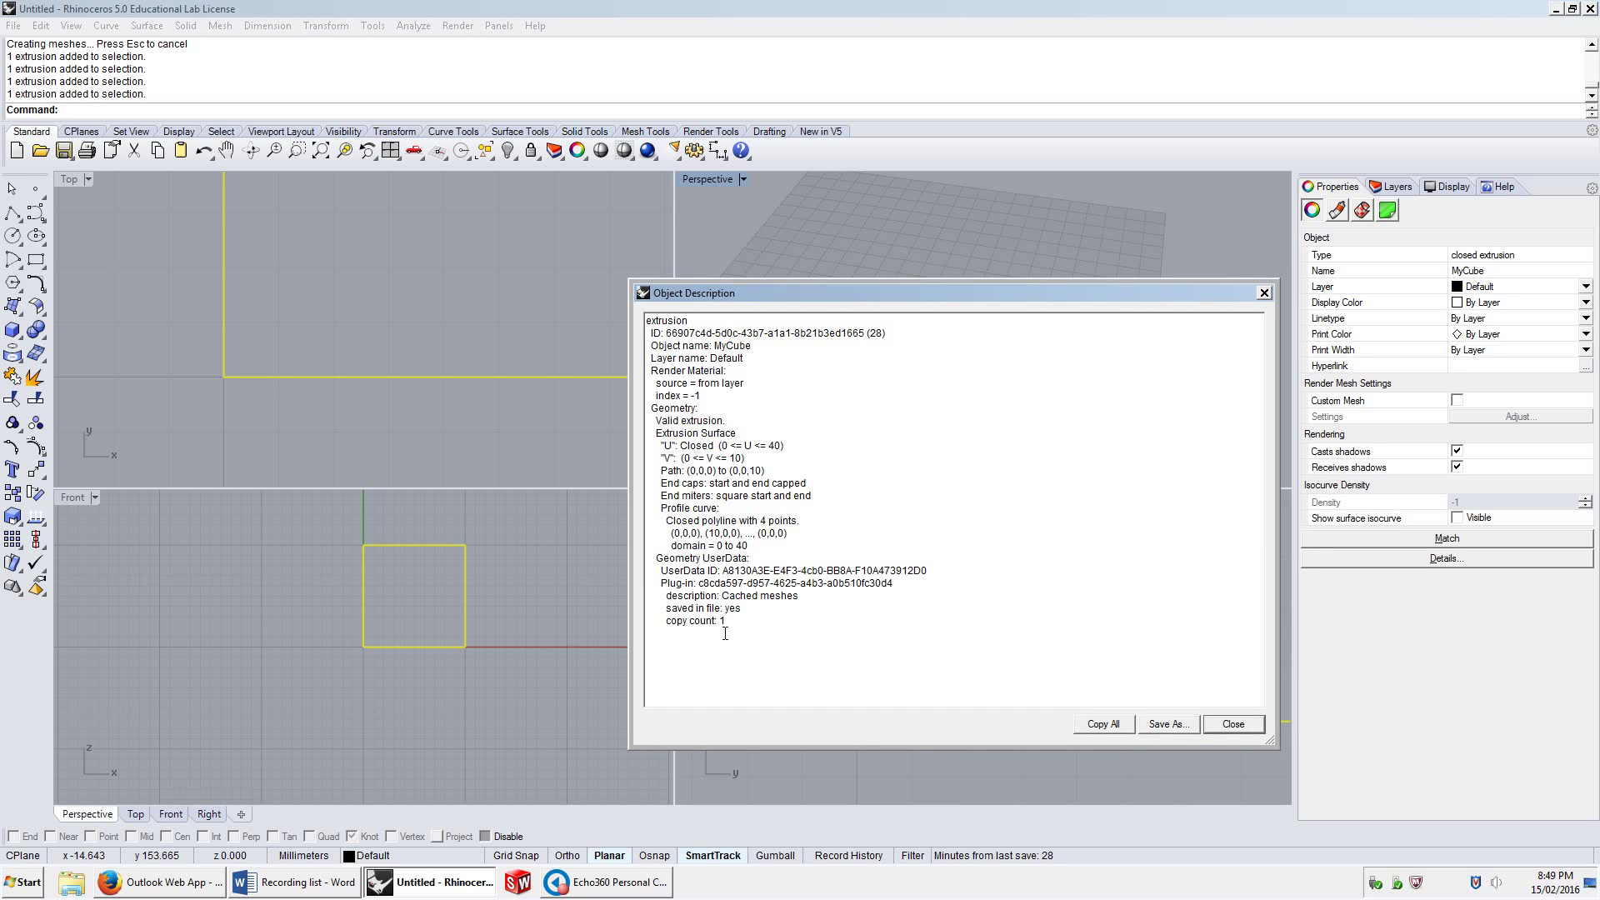
pyautogui.moveTo(806, 646); pyautogui.dragTo(647, 331)
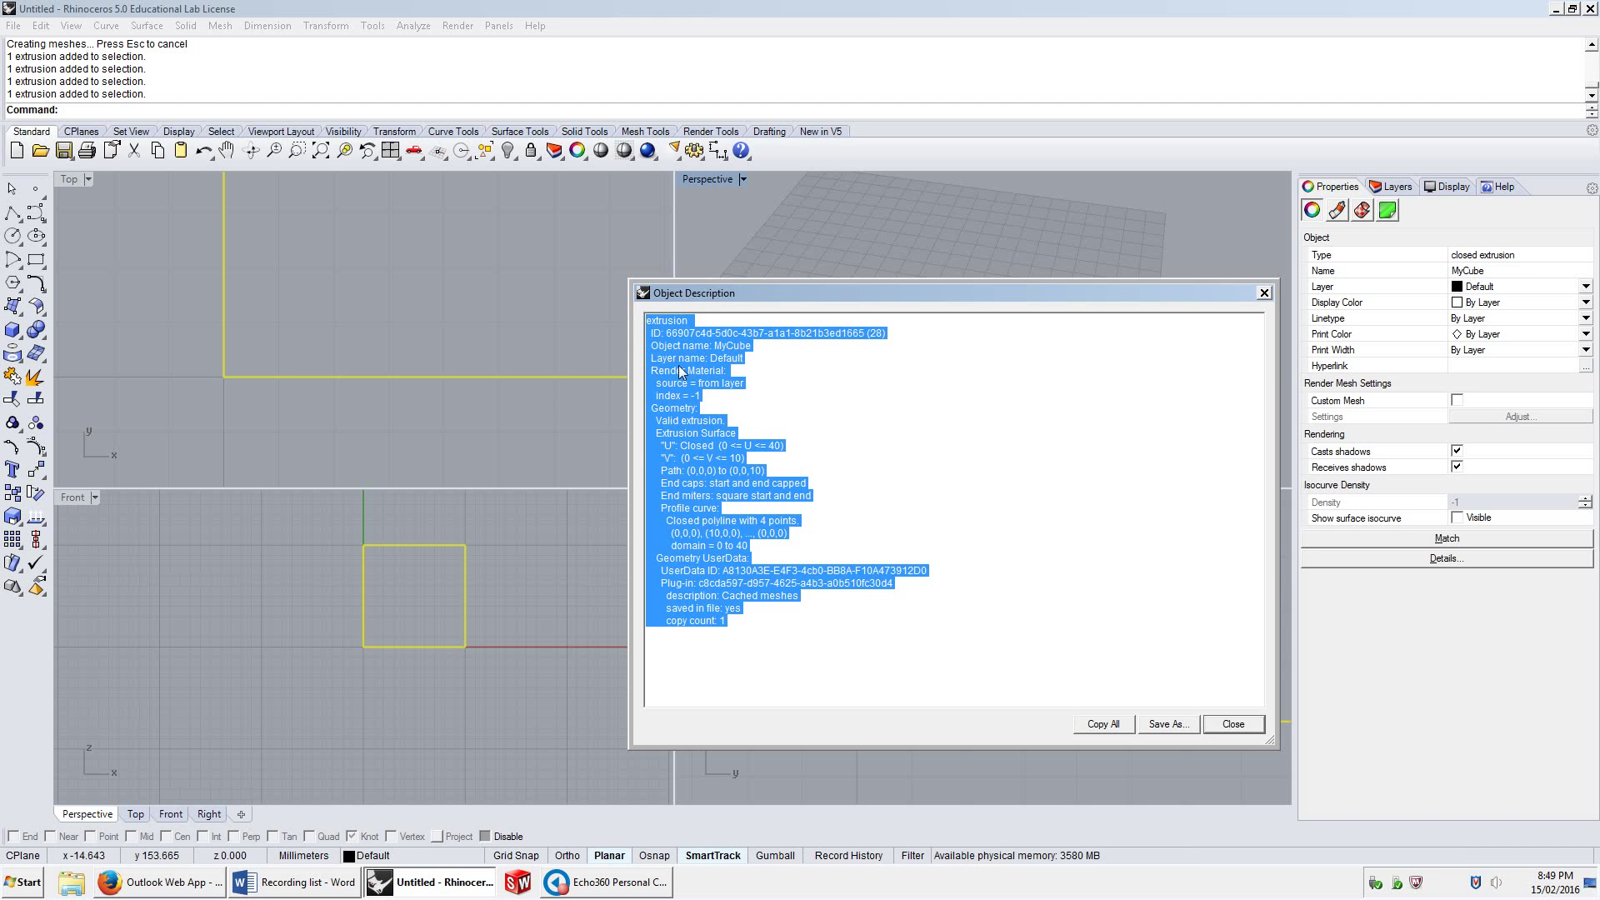
pyautogui.click(720, 363)
pyautogui.moveTo(727, 367); pyautogui.dragTo(813, 538)
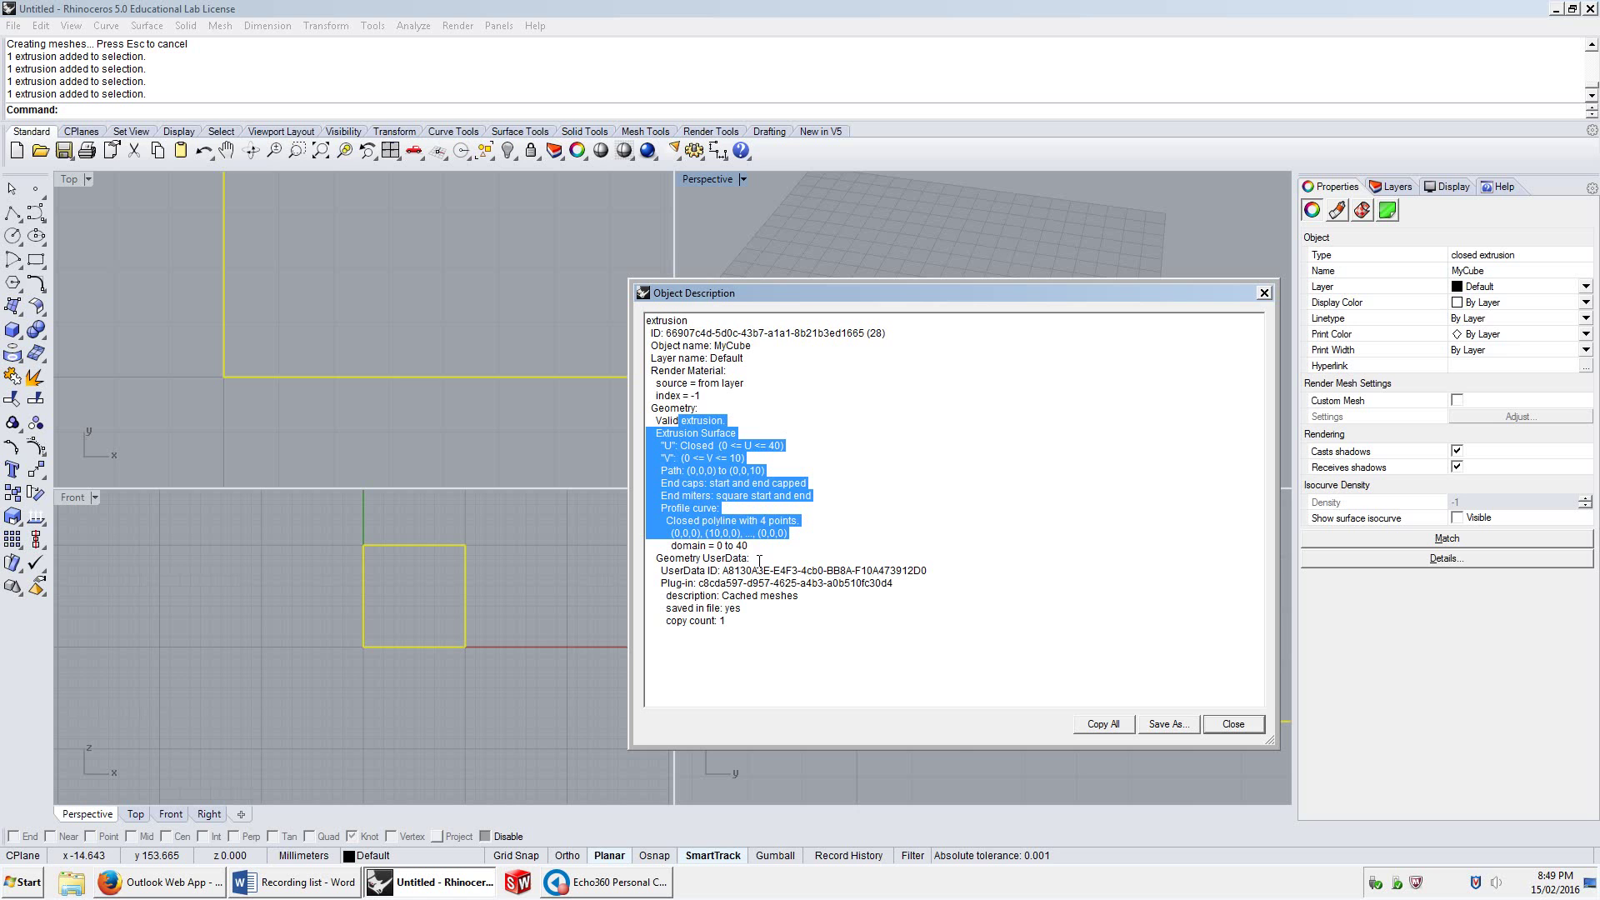
pyautogui.click(756, 596)
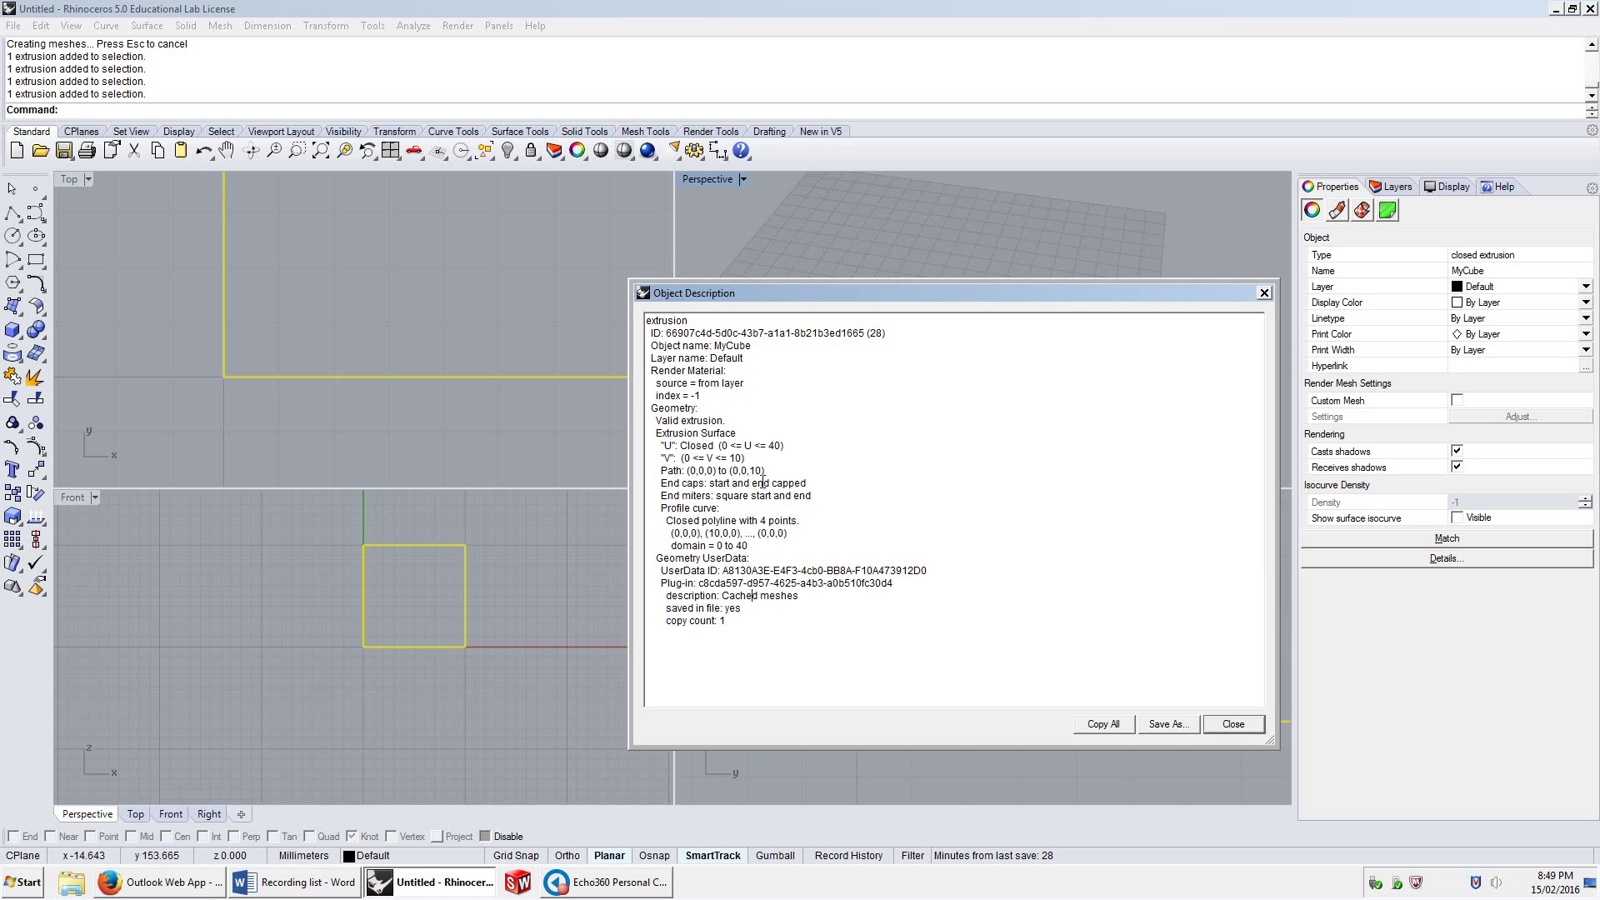
pyautogui.moveTo(661, 334); pyautogui.dragTo(883, 341)
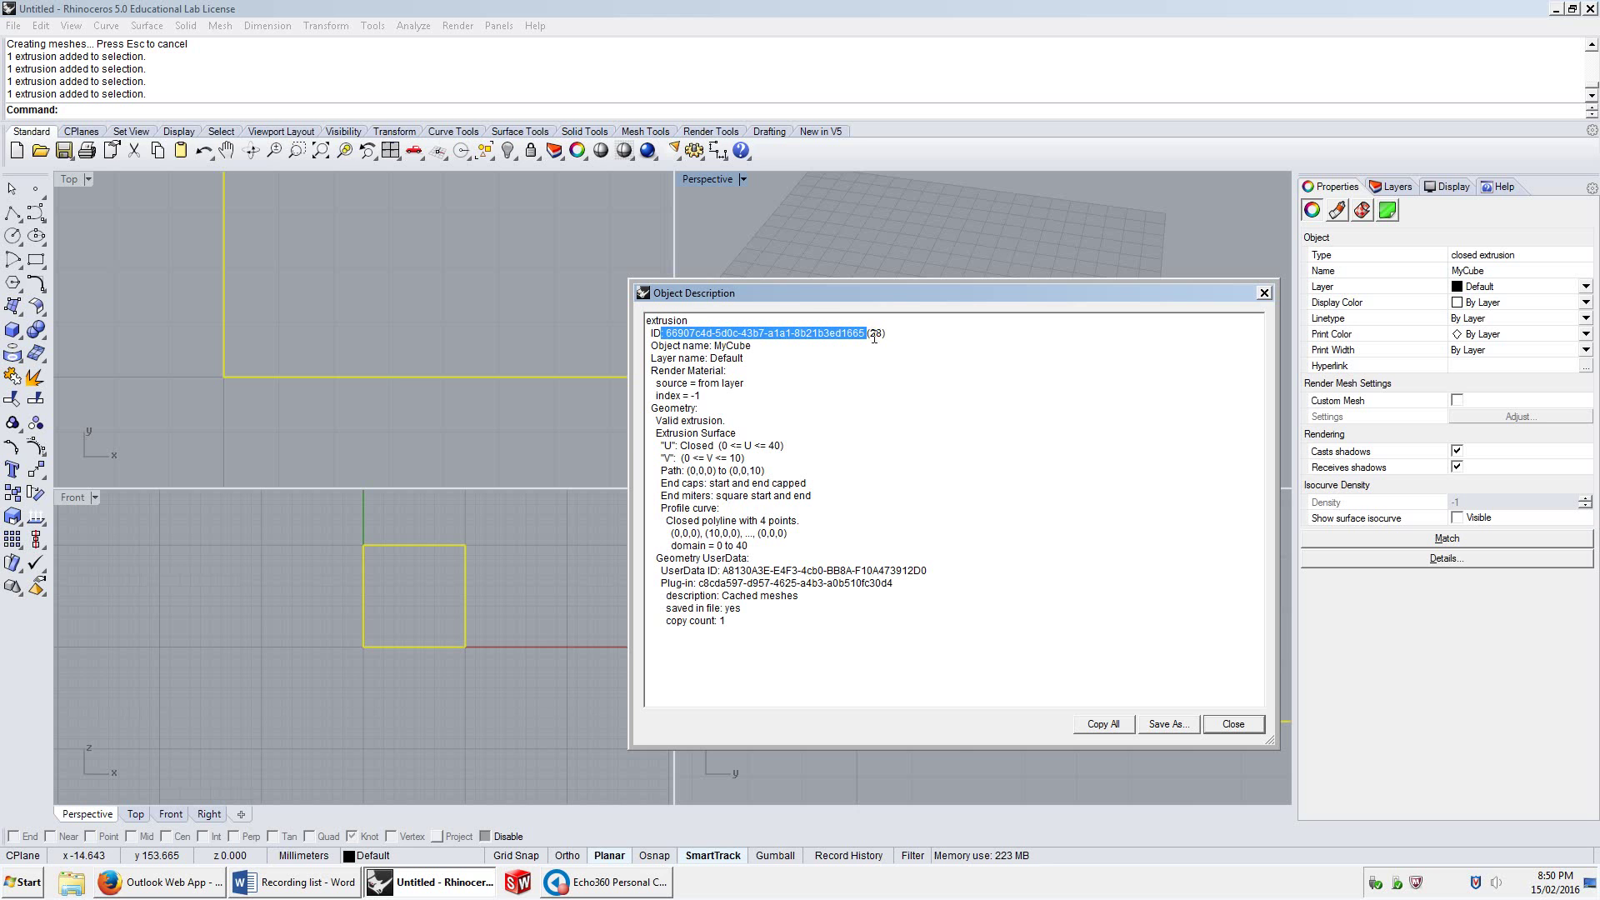
pyautogui.moveTo(896, 342); pyautogui.dragTo(670, 340)
# Close the Object Description, undo an accidental move of MyCube, and show the Layers list
pyautogui.click(1234, 723)
pyautogui.click(962, 423)
pyautogui.scroll(4, 922, 318)
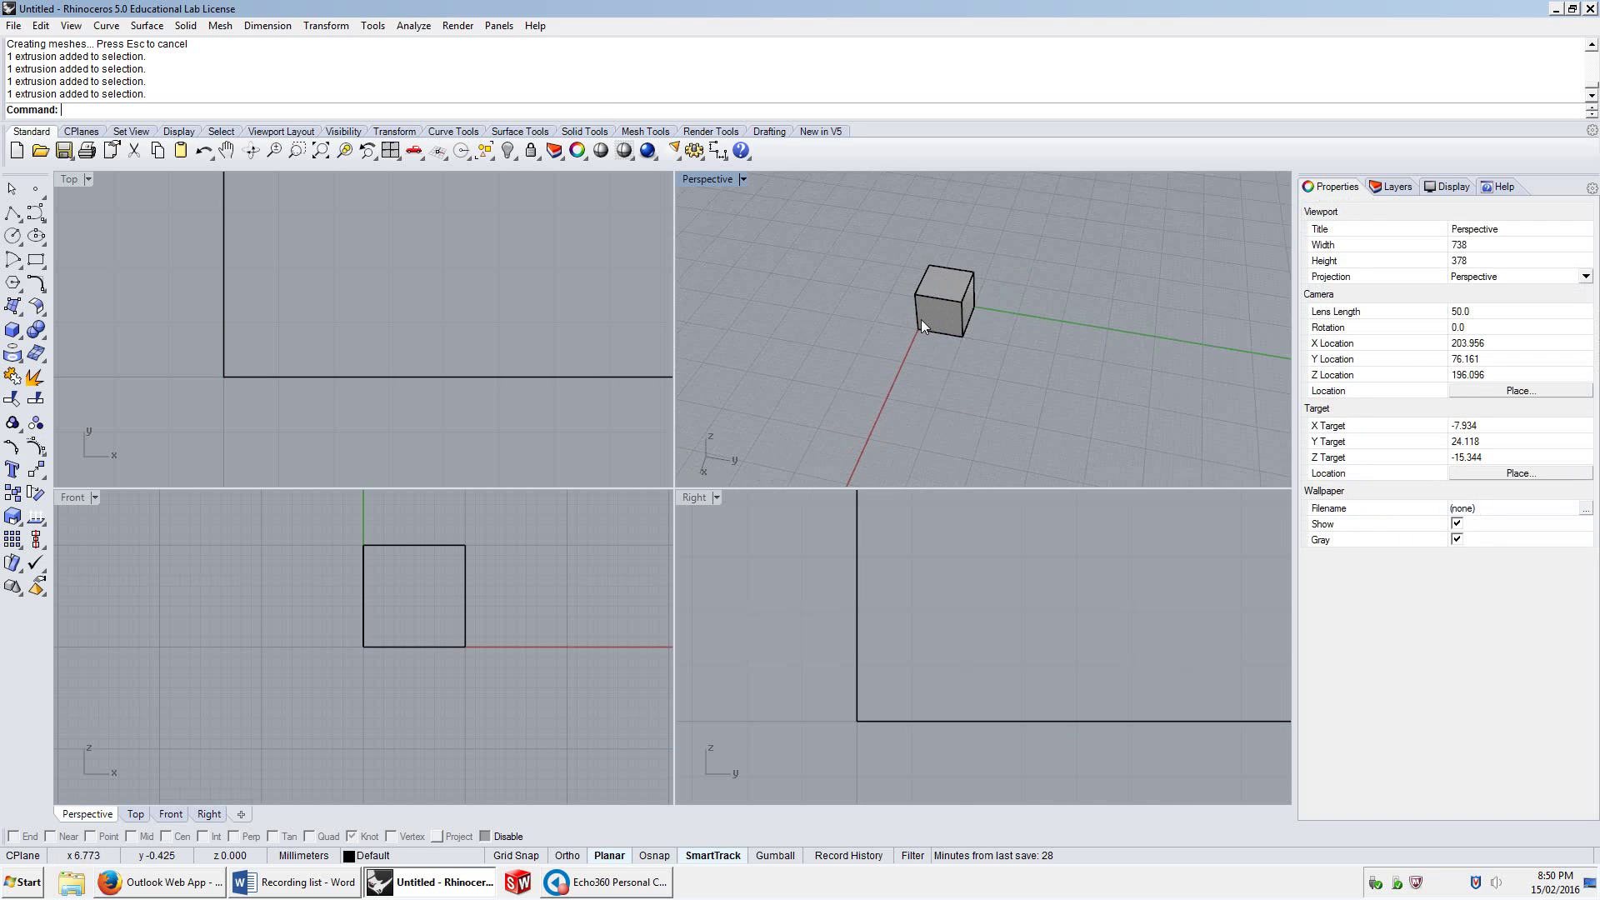
pyautogui.moveTo(953, 303); pyautogui.dragTo(977, 314)
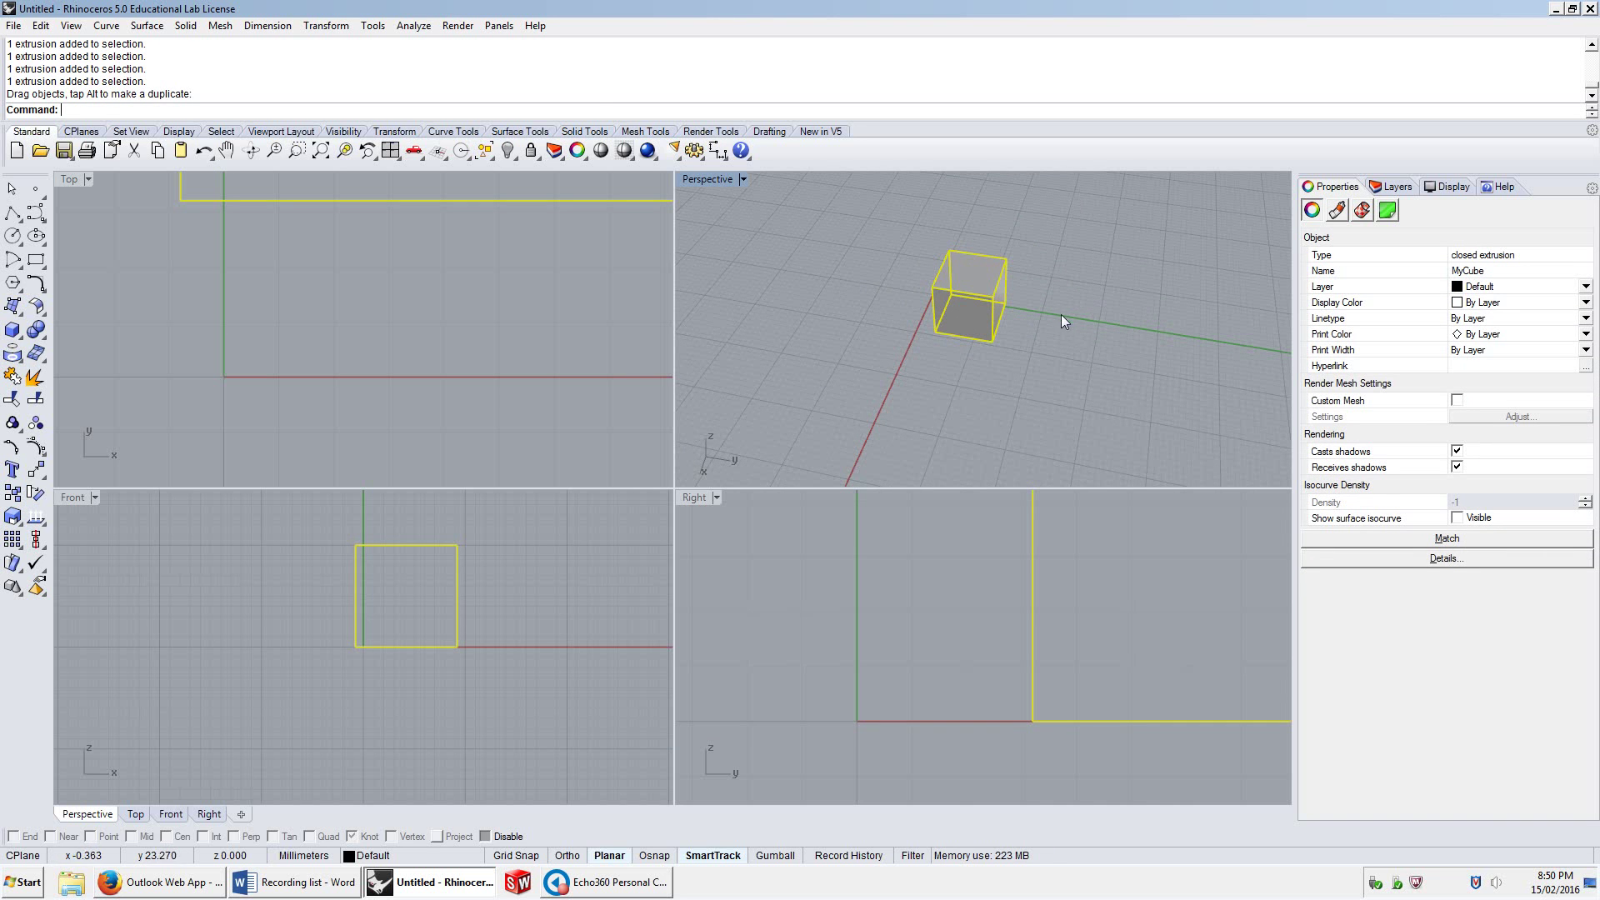
pyautogui.hotkey('ctrl', 'z')
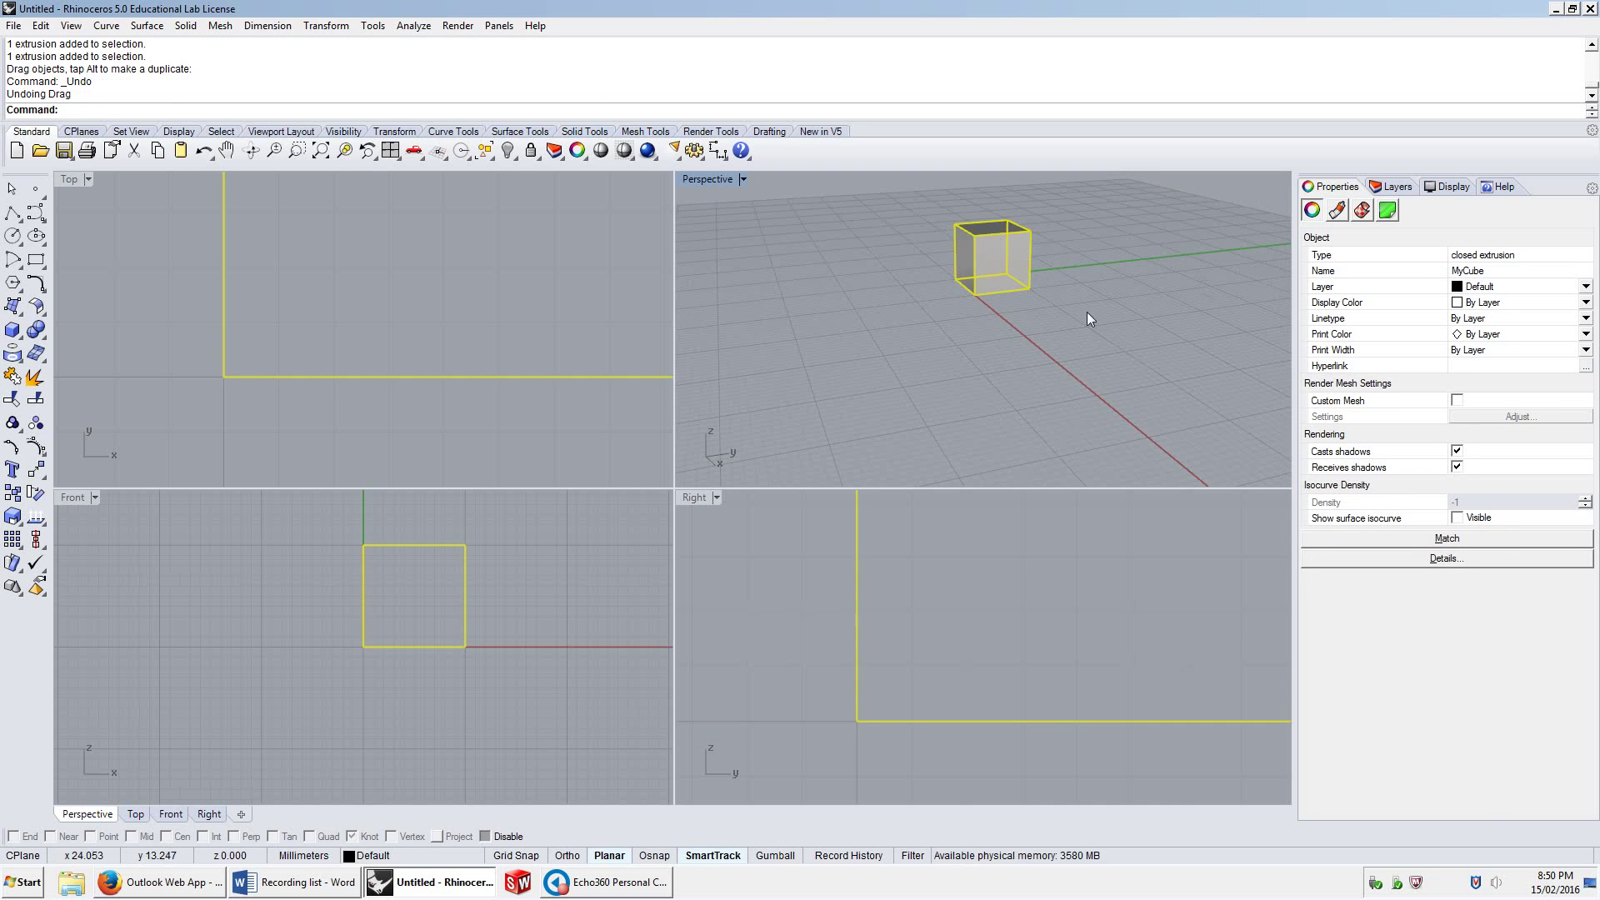
pyautogui.moveTo(1086, 311)
pyautogui.mouseDown(button='right')
pyautogui.moveTo(1058, 336)
pyautogui.moveTo(1083, 325)
pyautogui.mouseUp(button='right')
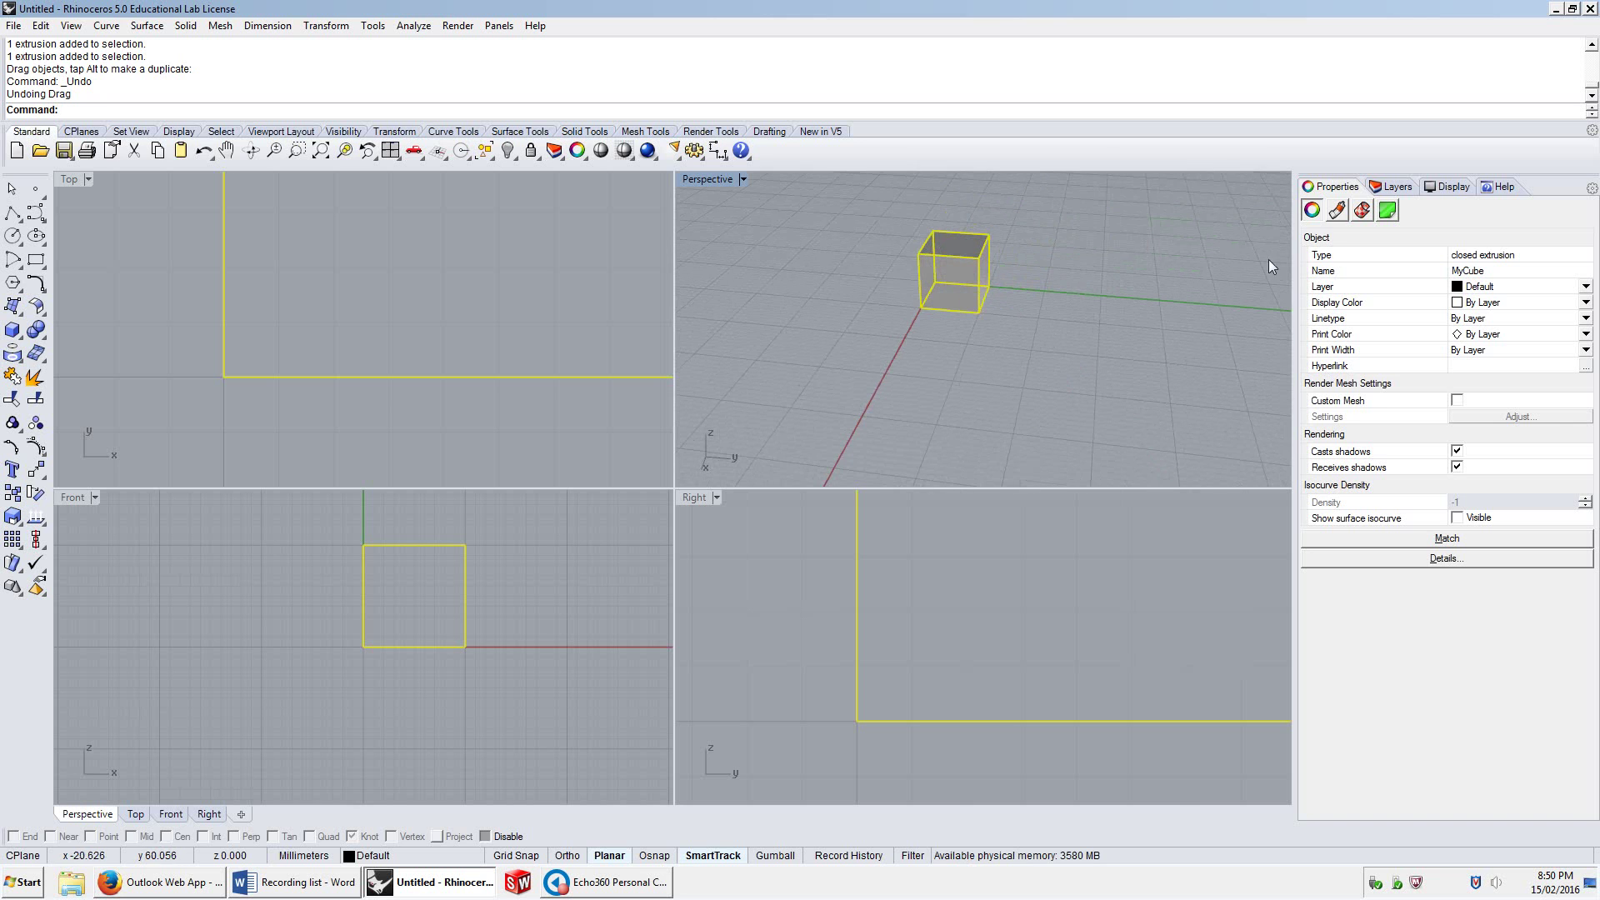
pyautogui.click(1379, 187)
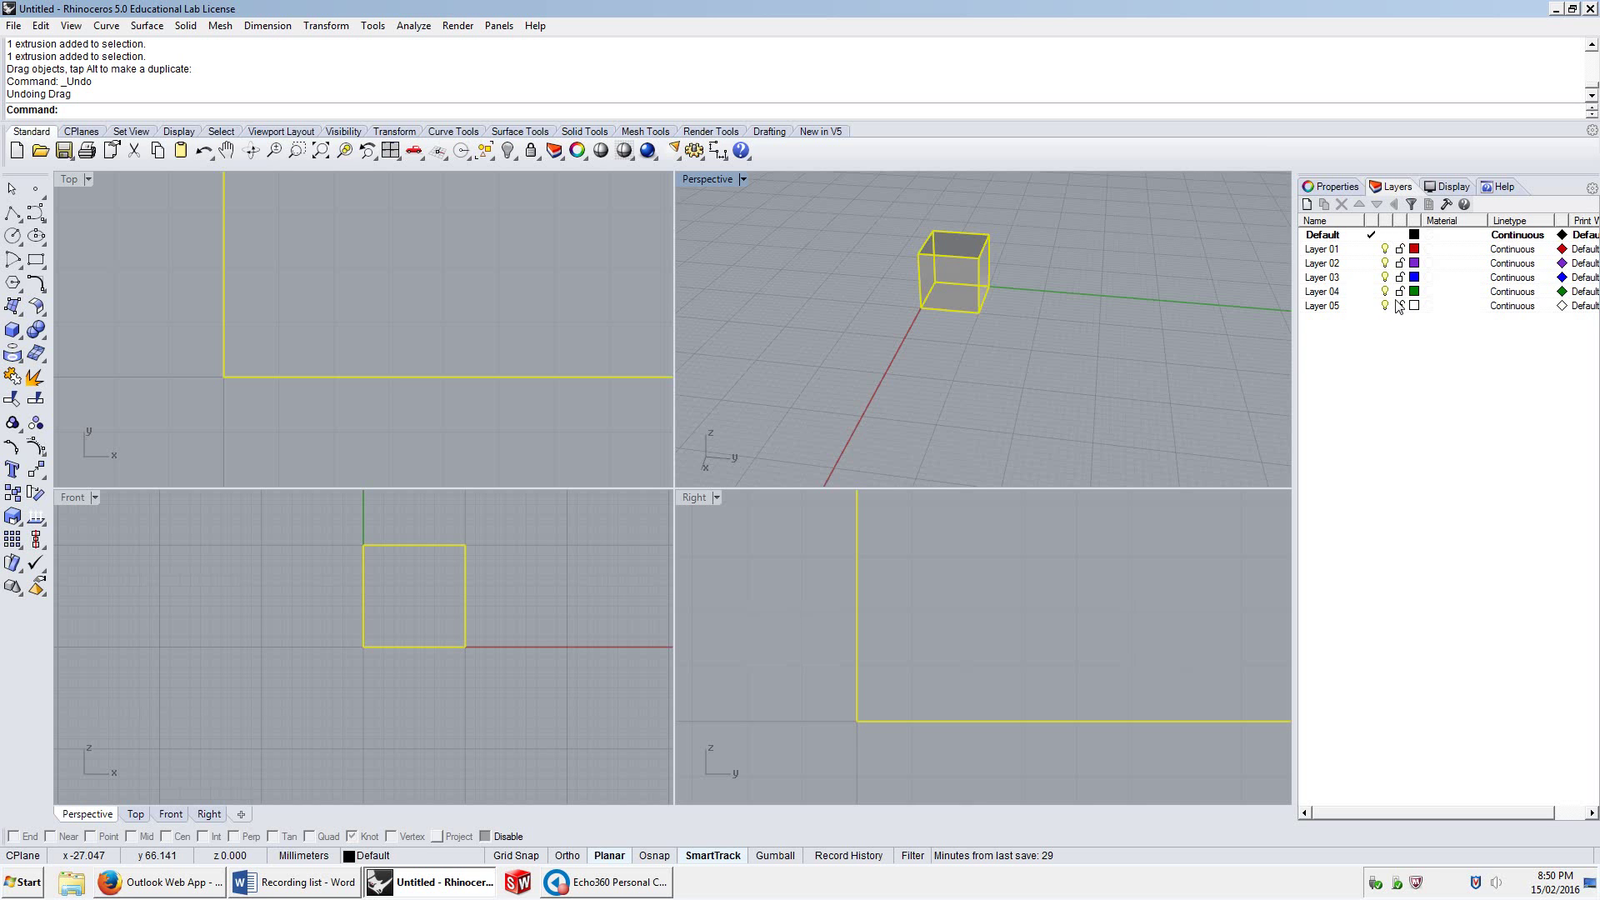
# Create a second 10 × 10 × 10 box with its first corner at 10,0,0
pyautogui.click(1104, 332)
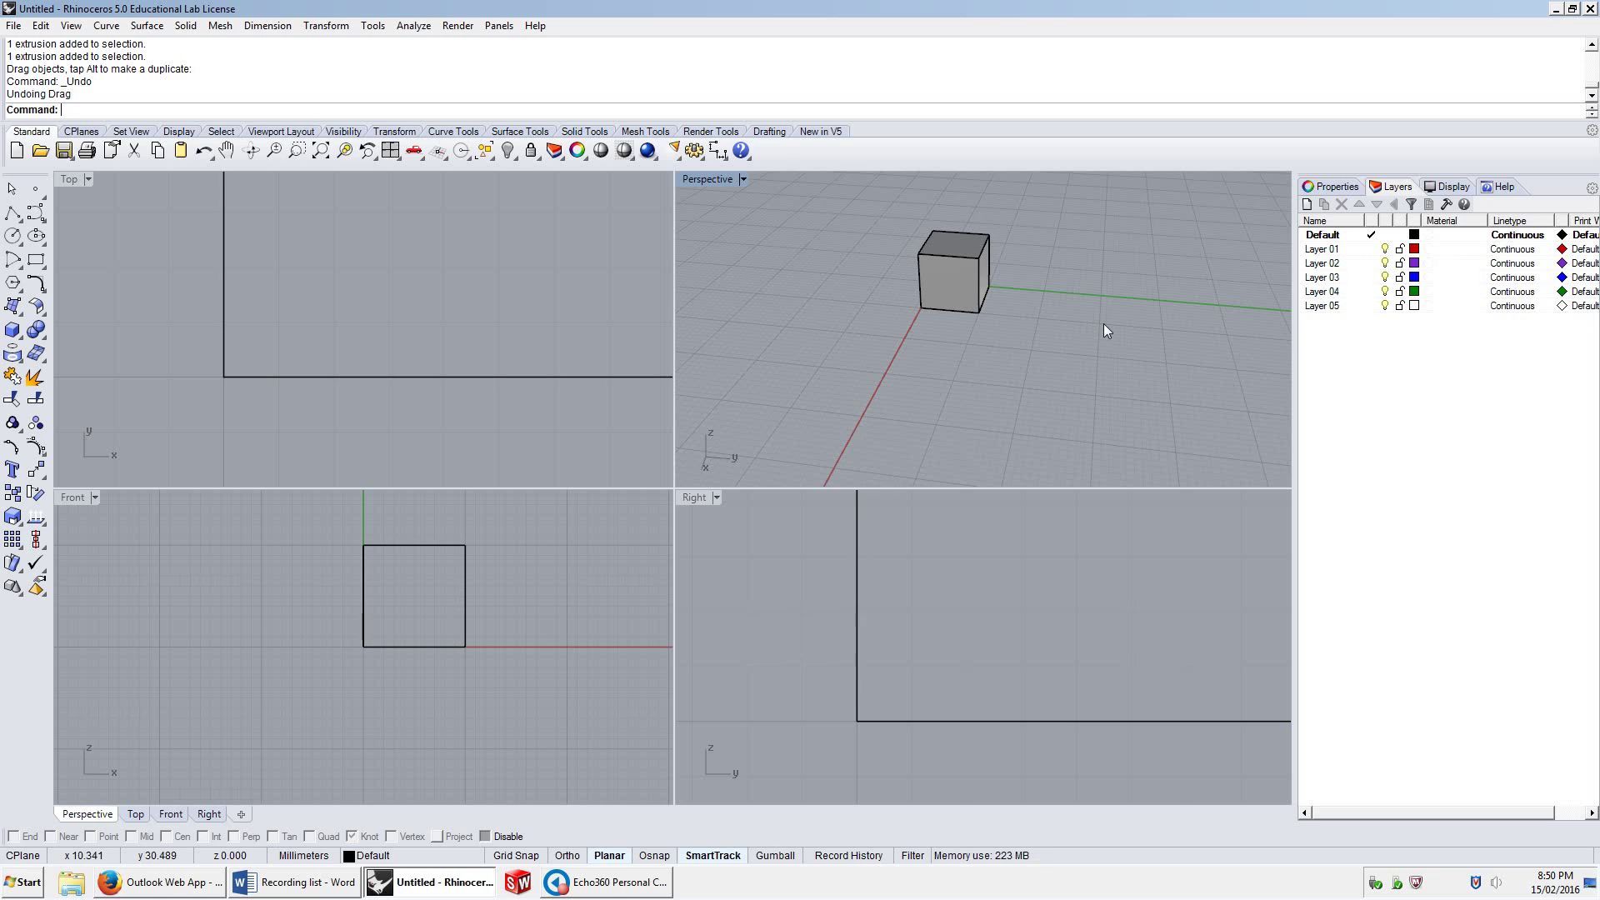
pyautogui.press('Return')
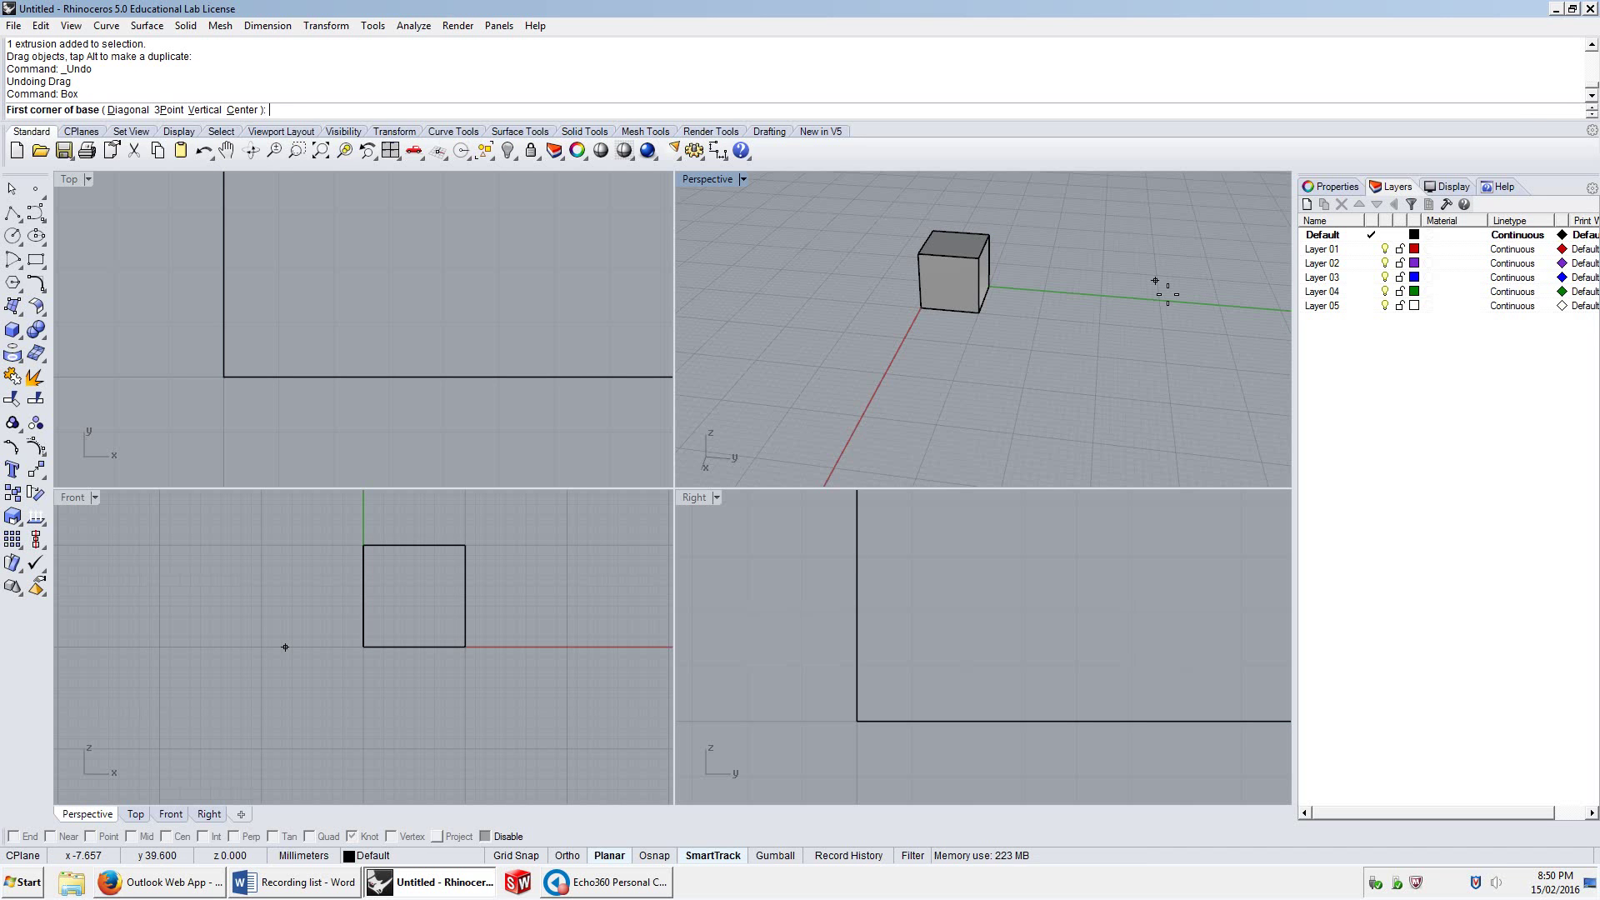
pyautogui.write('10,0,')
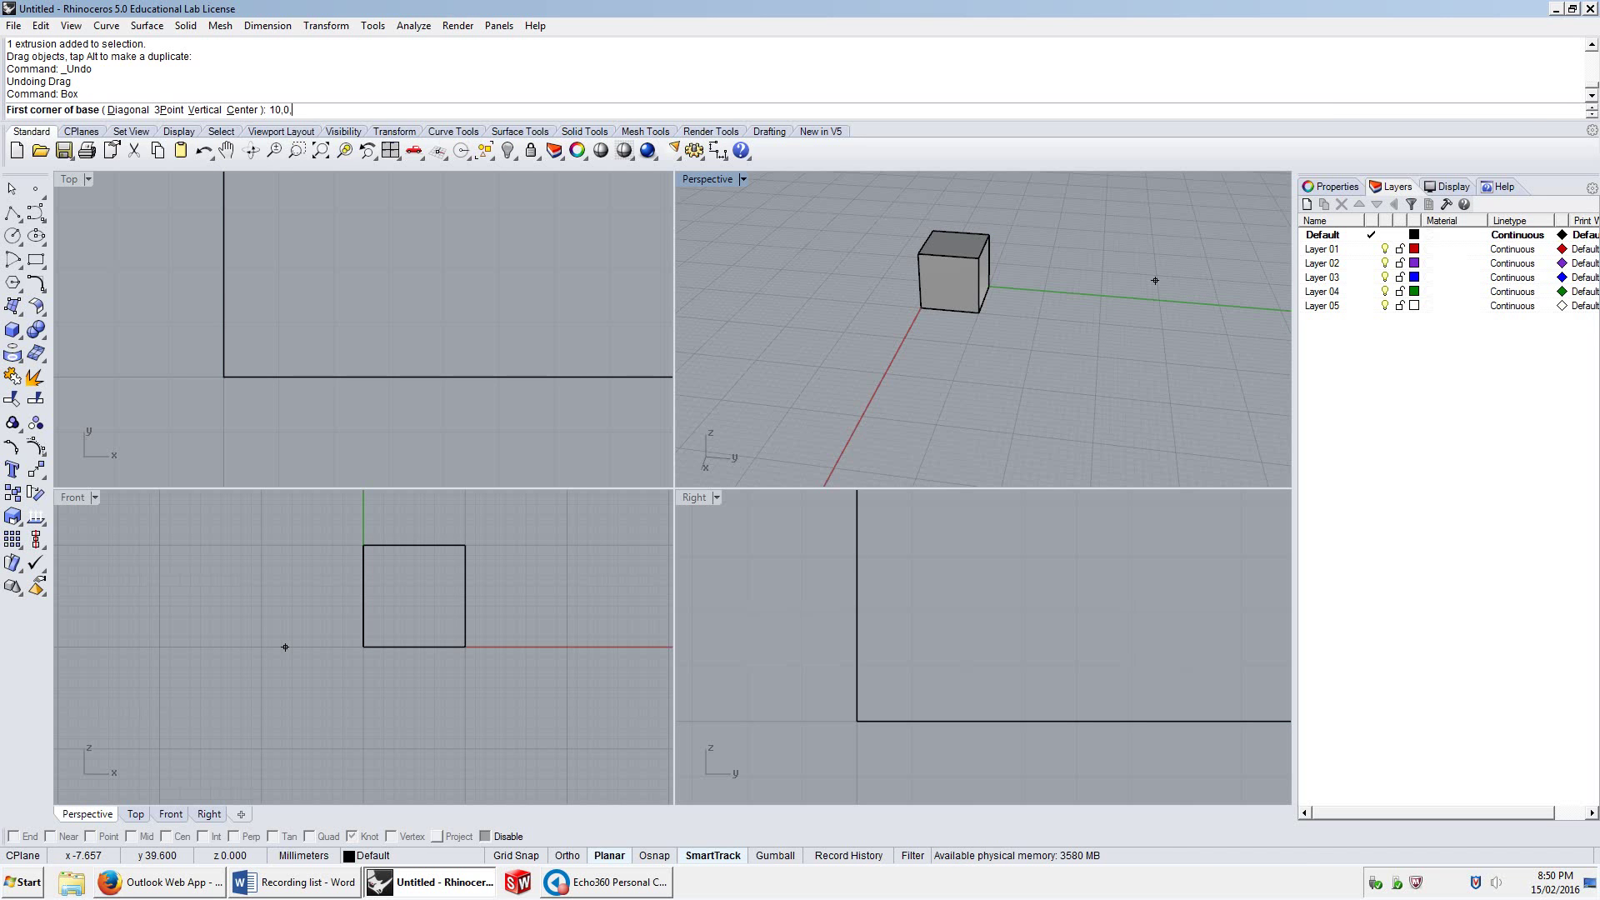
pyautogui.write('0')
pyautogui.press('Return')
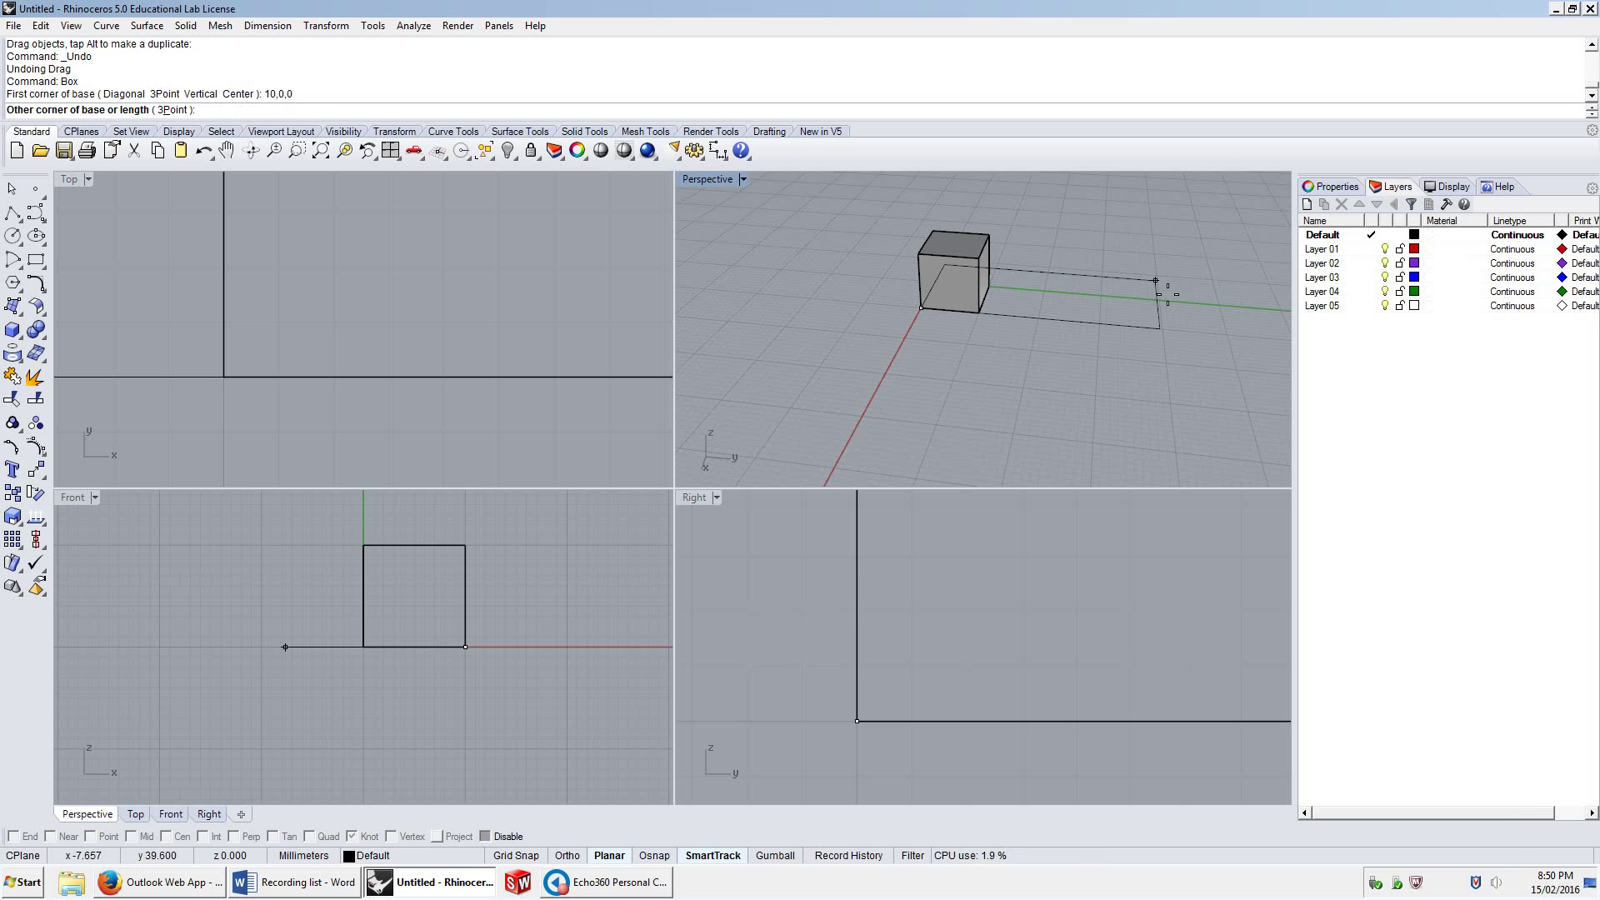
pyautogui.write('10')
pyautogui.press('Return')
pyautogui.write('10')
pyautogui.press('Return')
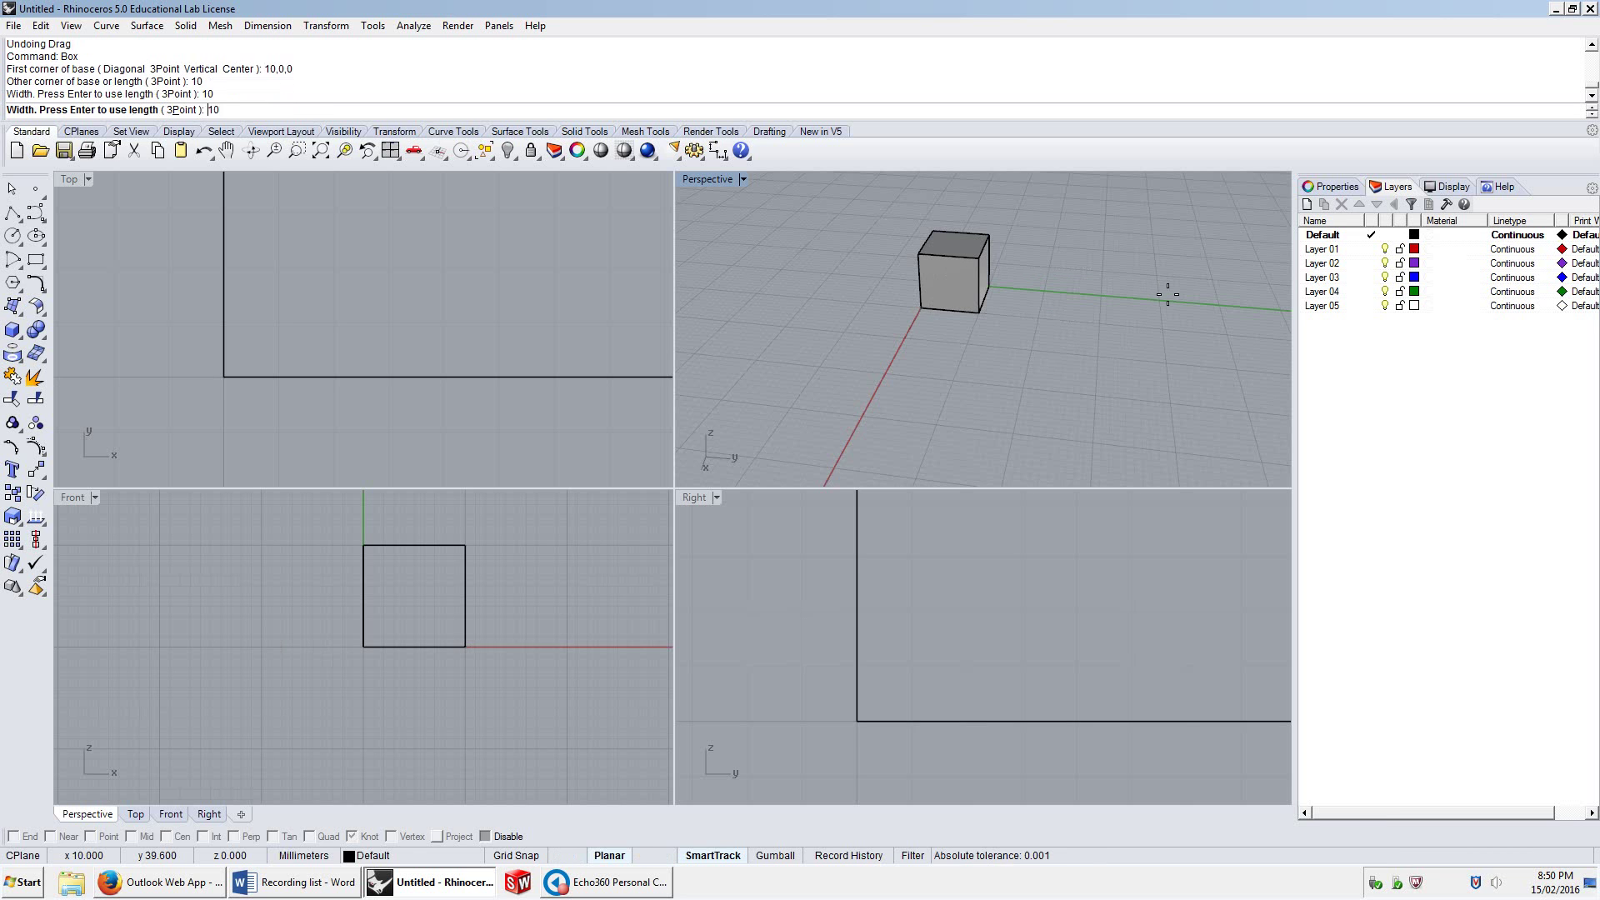
pyautogui.write('10')
pyautogui.press('Return')
# Put the new box on Layer 01 with Change Object Layer so it shows red
pyautogui.moveTo(1155, 282); pyautogui.dragTo(893, 288, button='right')
pyautogui.scroll(3, 896, 278)
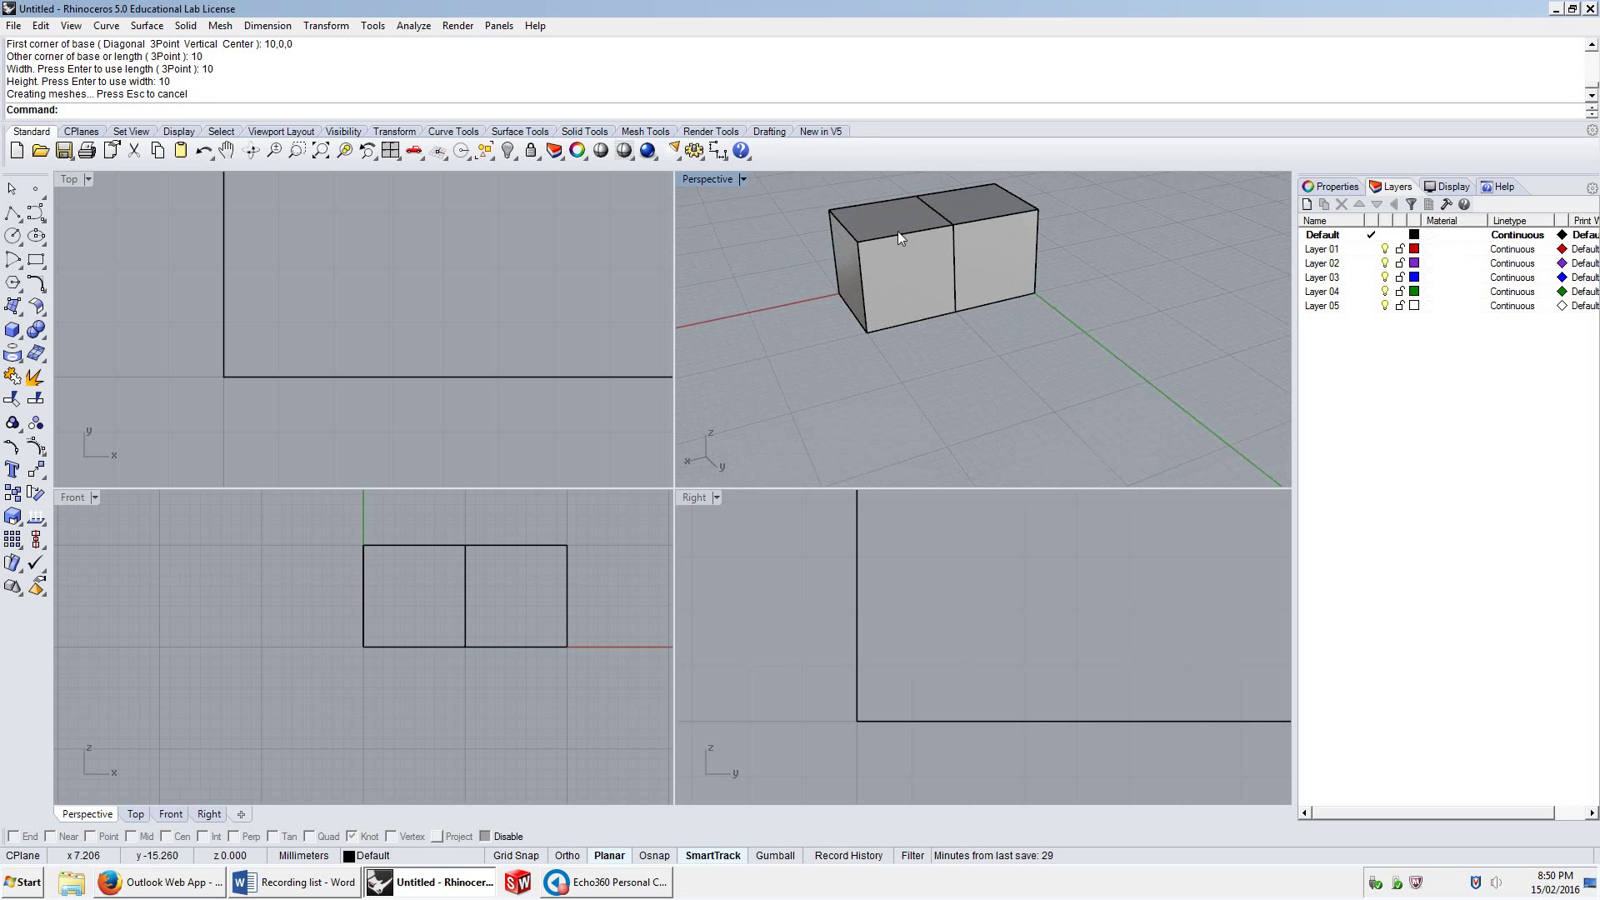
pyautogui.click(893, 236)
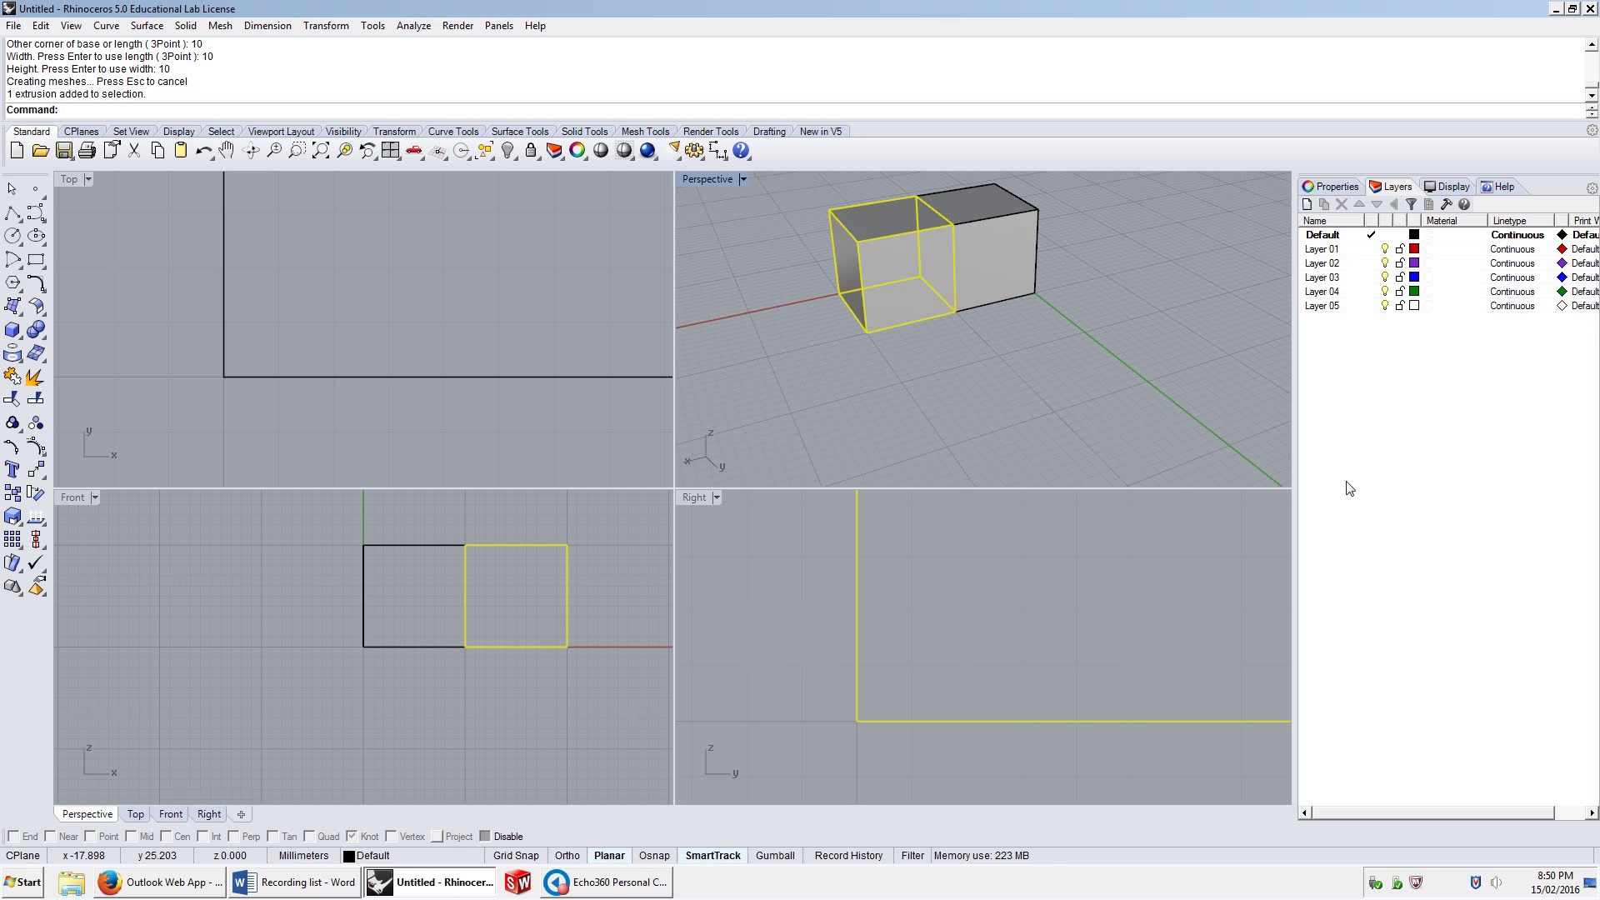
pyautogui.click(1348, 248)
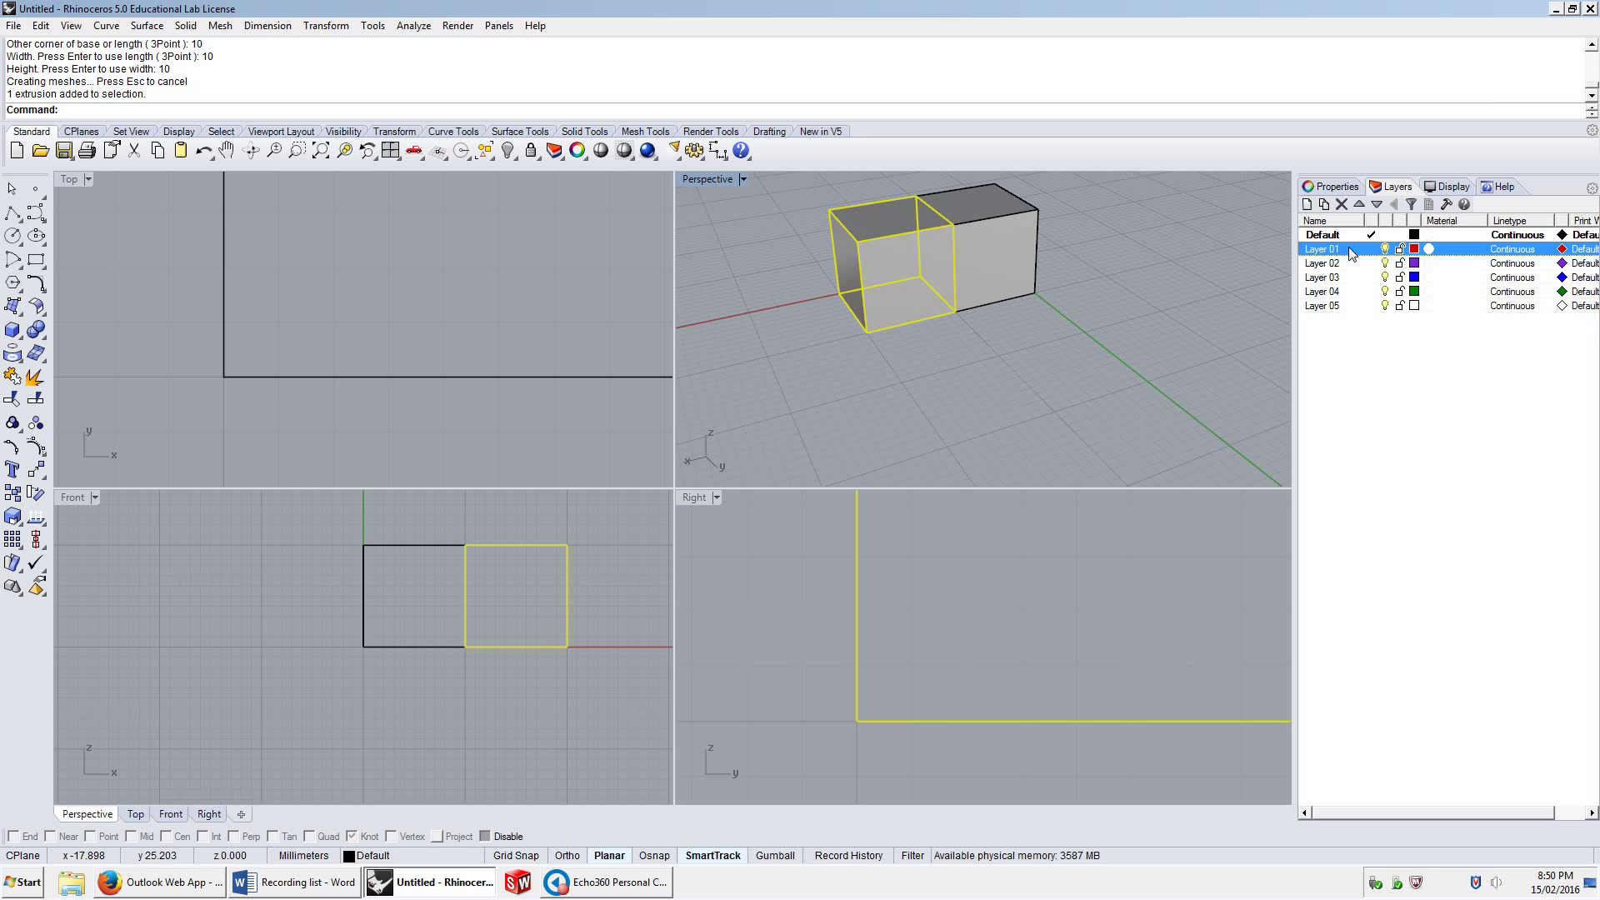
pyautogui.rightClick(1348, 248)
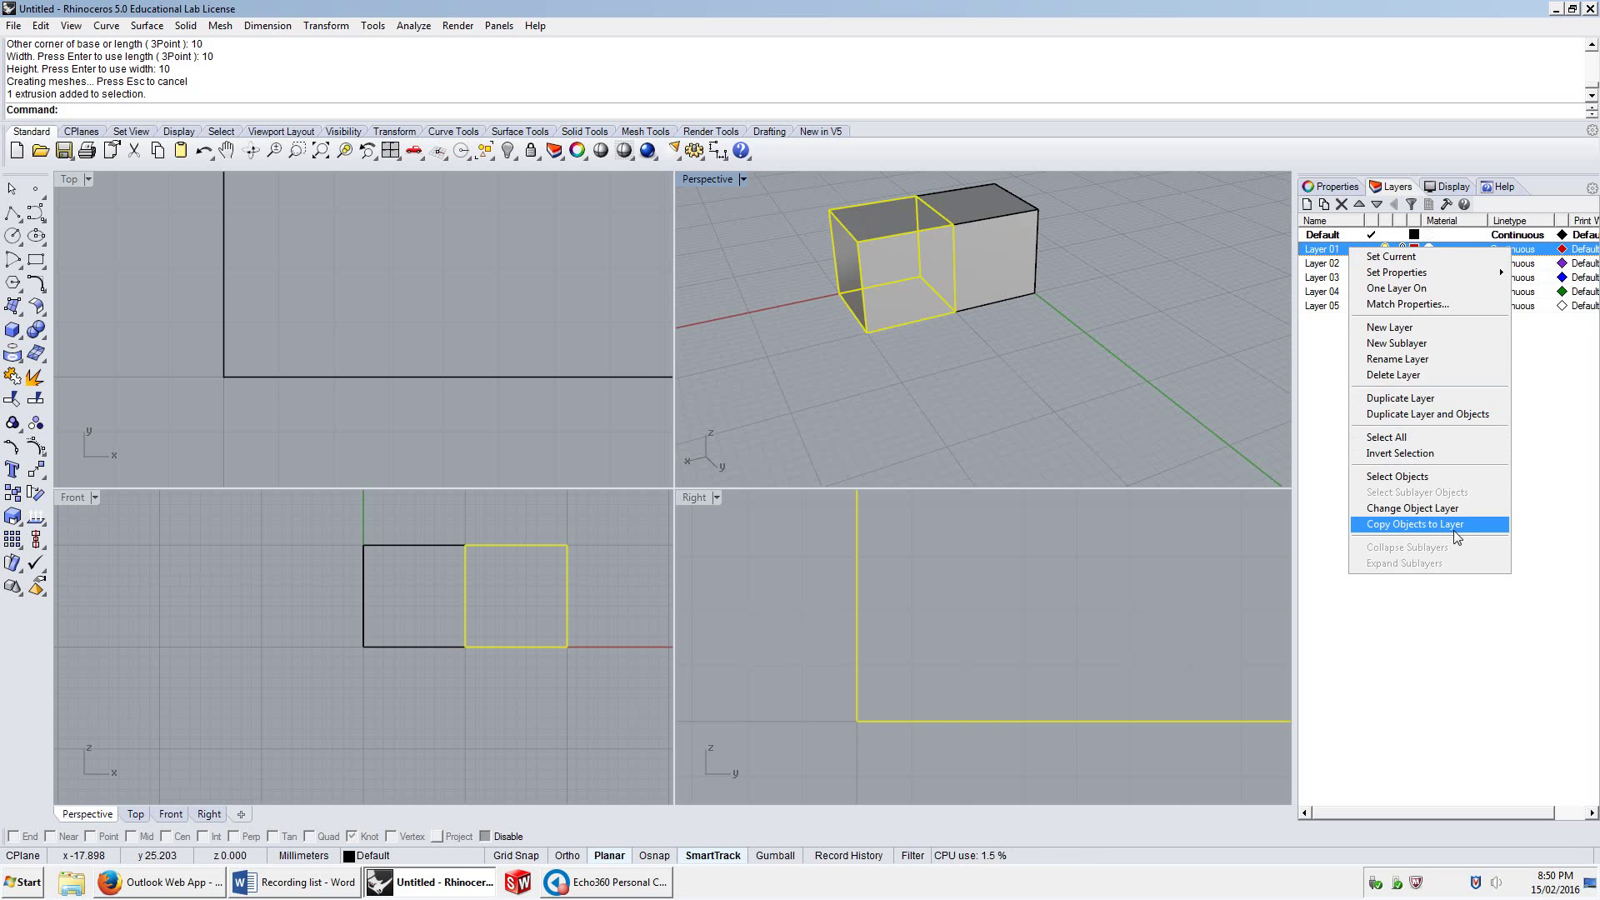
pyautogui.click(1417, 509)
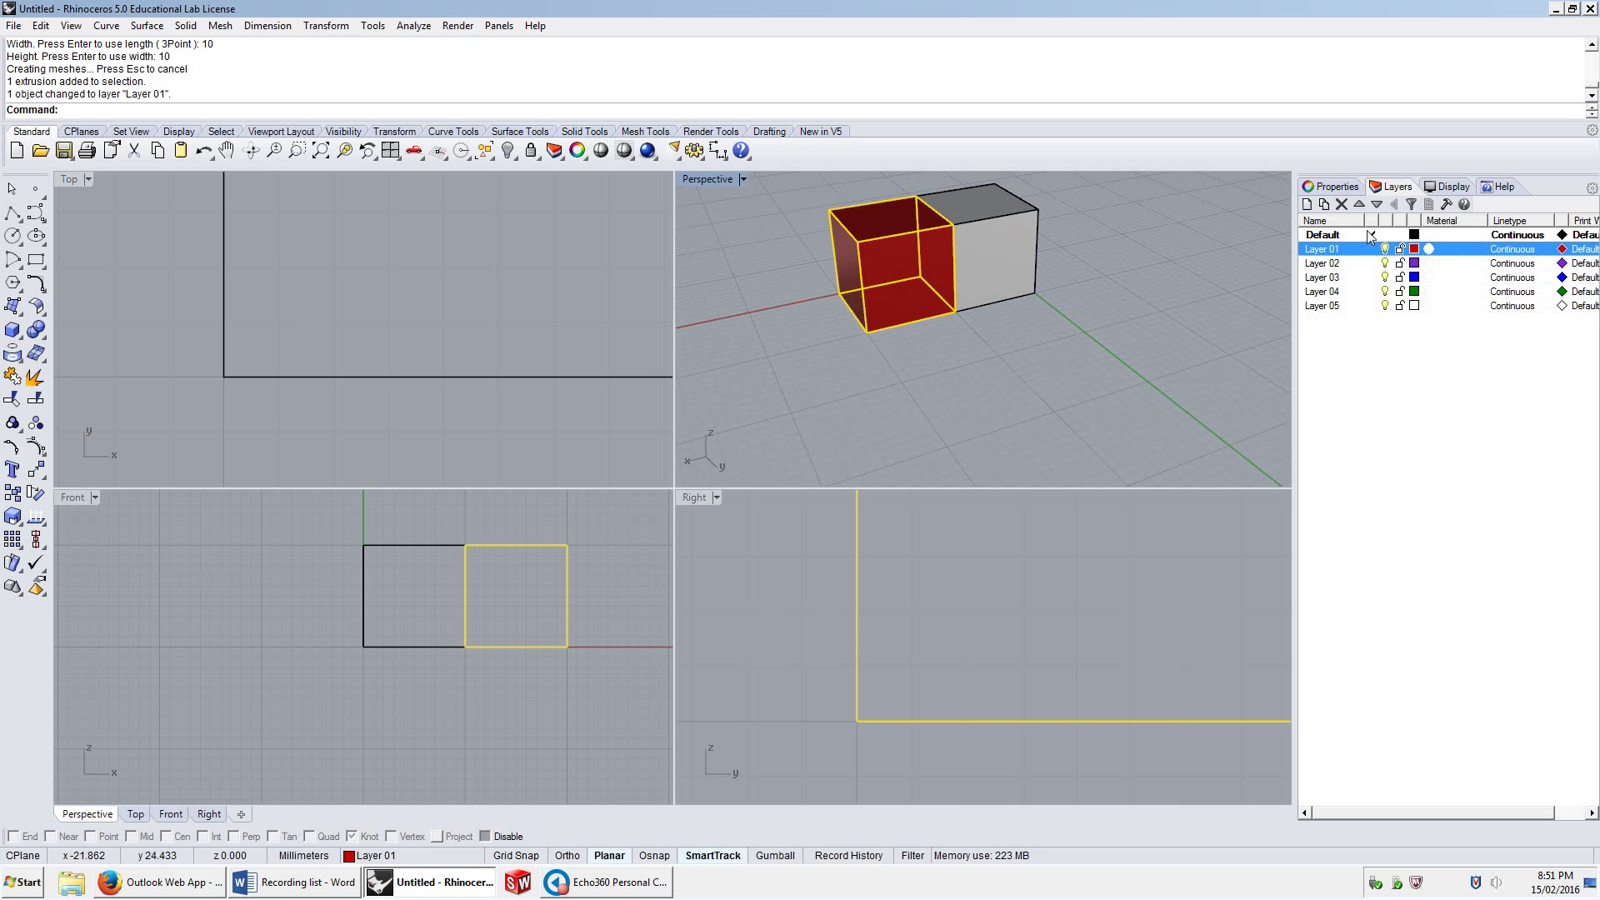
# Make Layer 05 current and toggle the Default layer's visibility, leaving its box hidden
pyautogui.click(1125, 325)
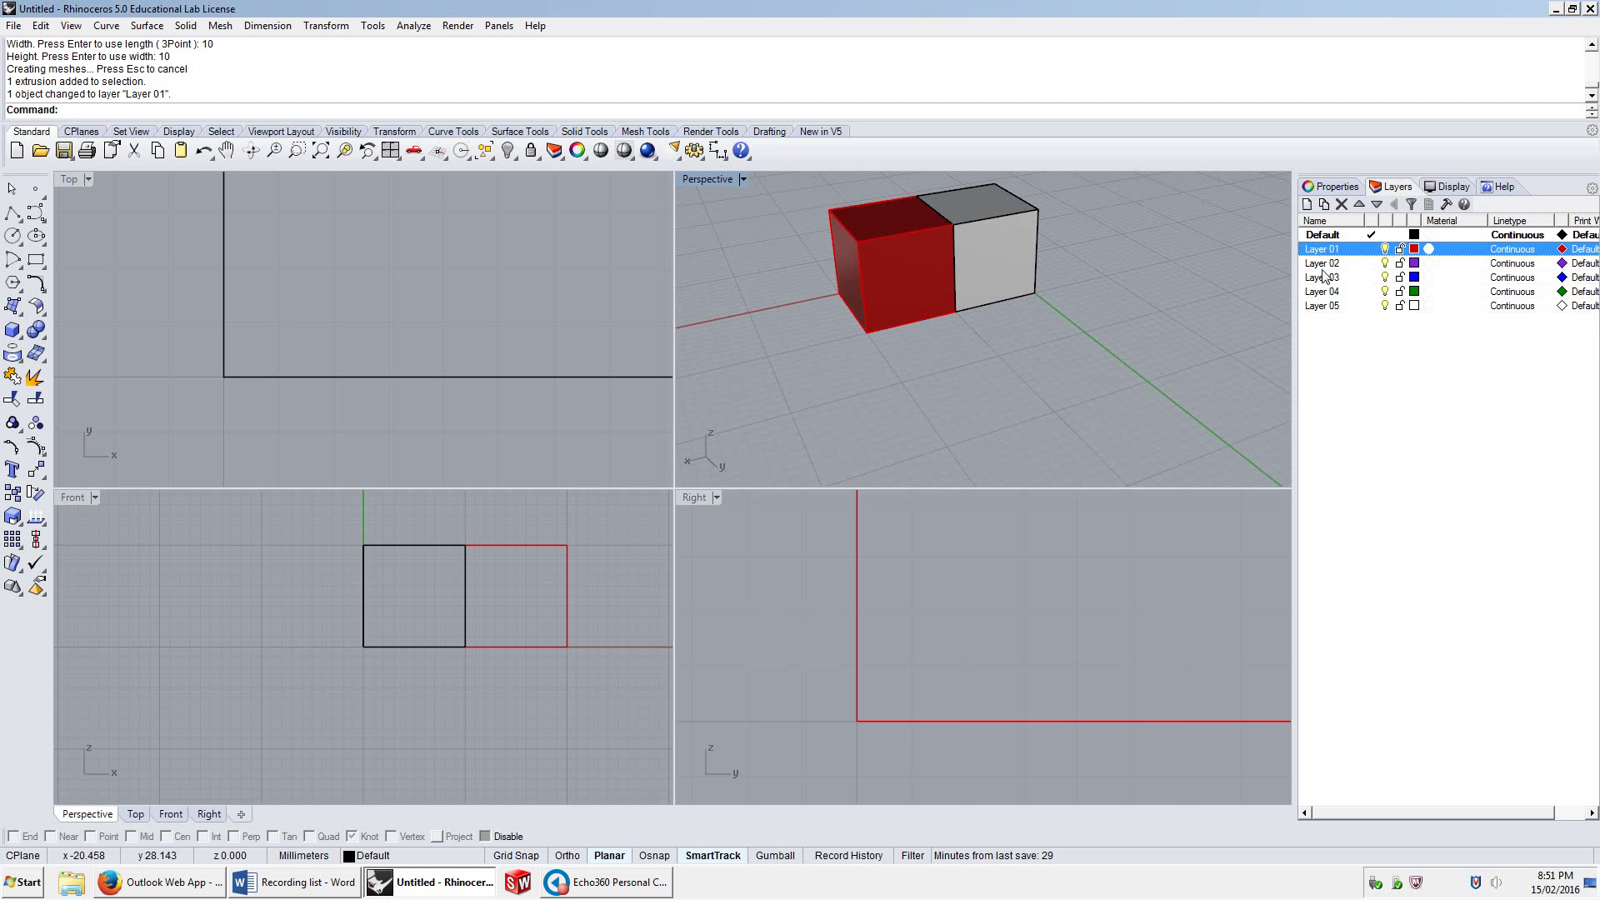
pyautogui.doubleClick(1349, 306)
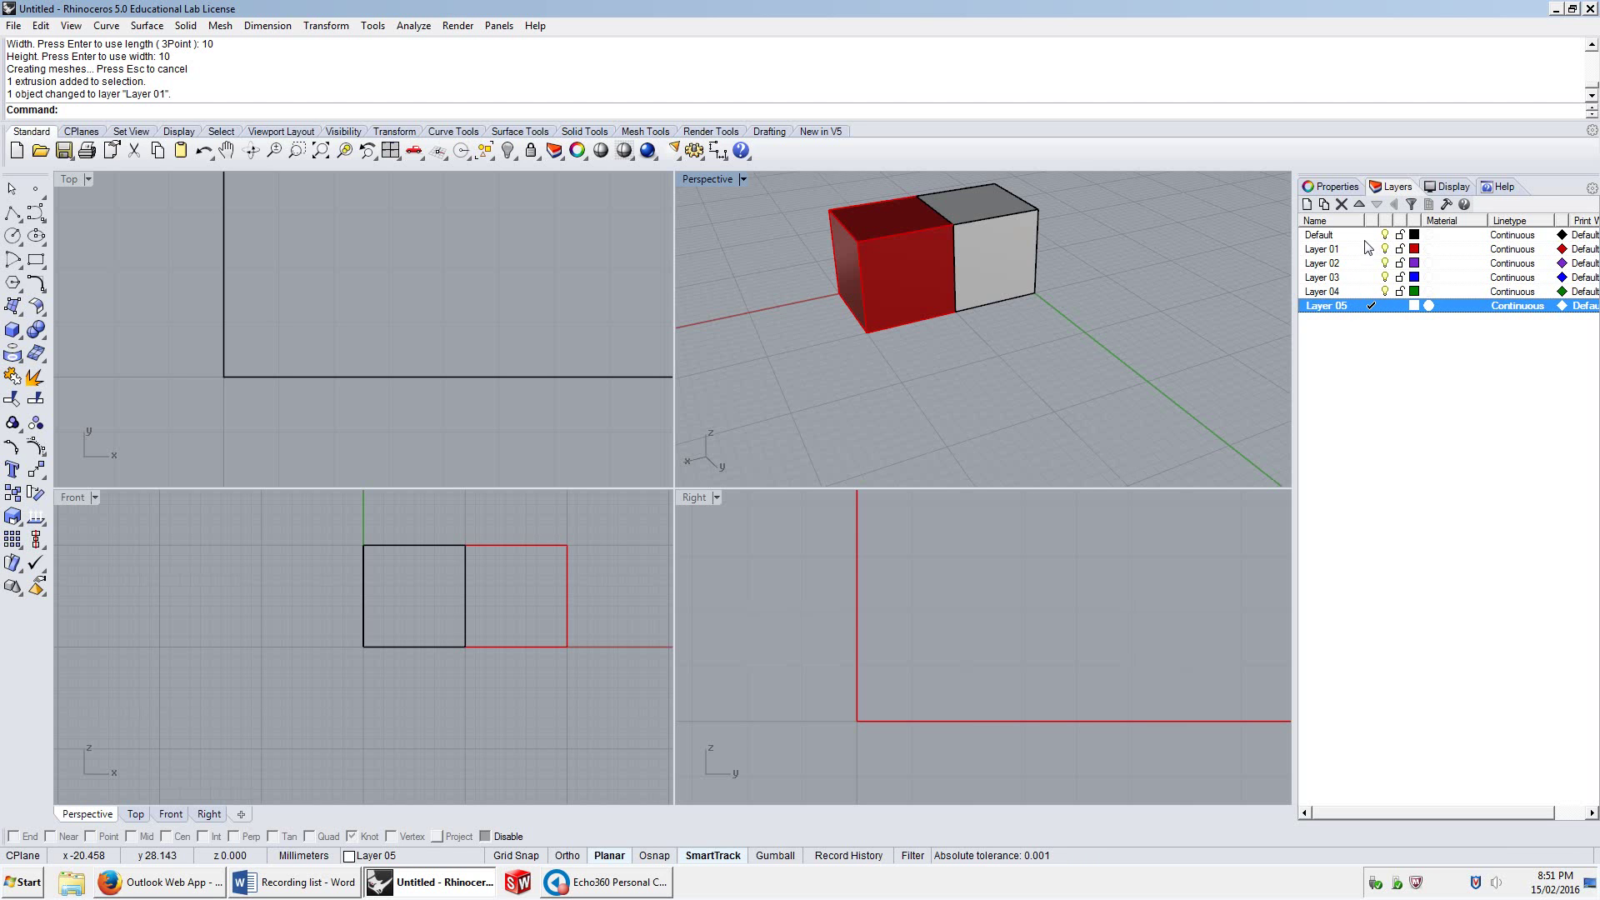
pyautogui.click(1385, 236)
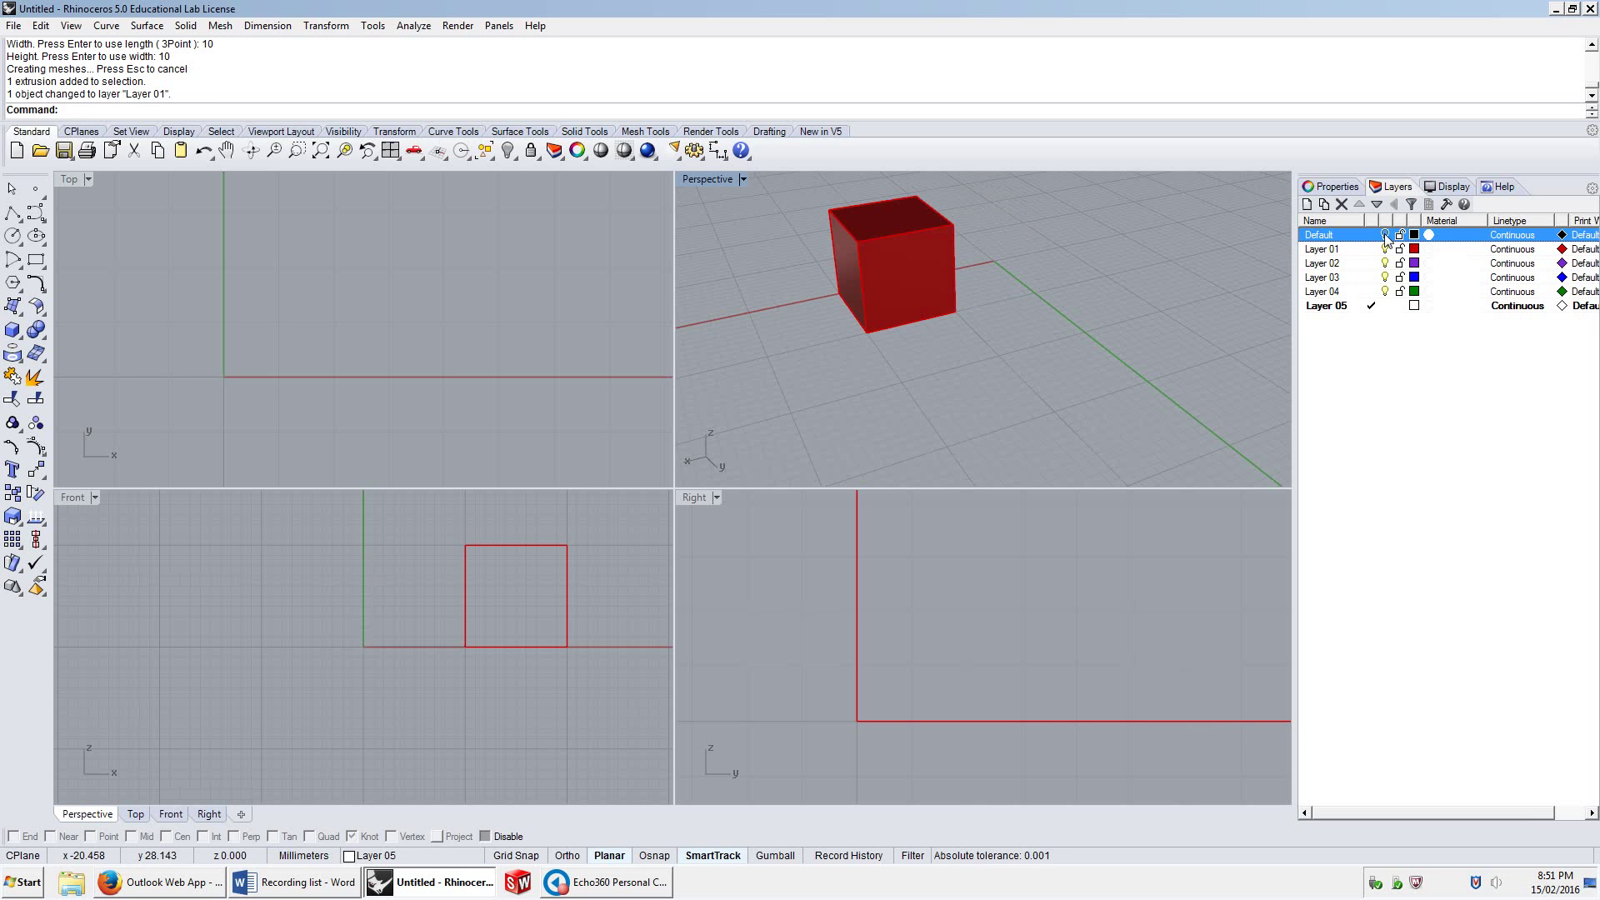
pyautogui.click(1385, 236)
pyautogui.click(1385, 236)
pyautogui.click(1385, 236)
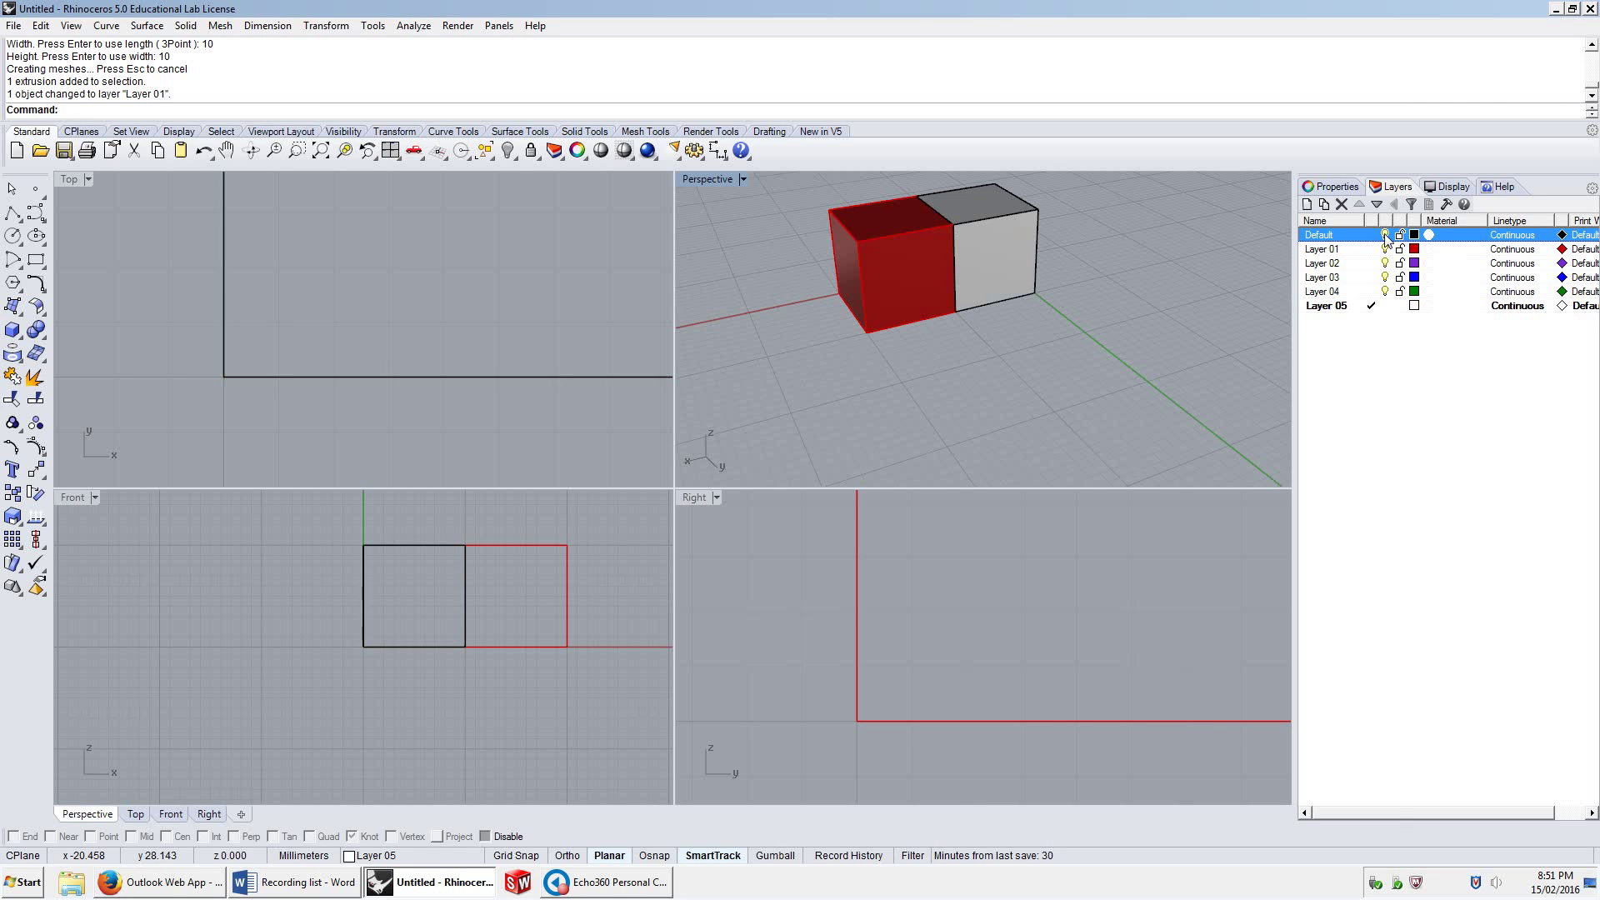
pyautogui.click(1385, 236)
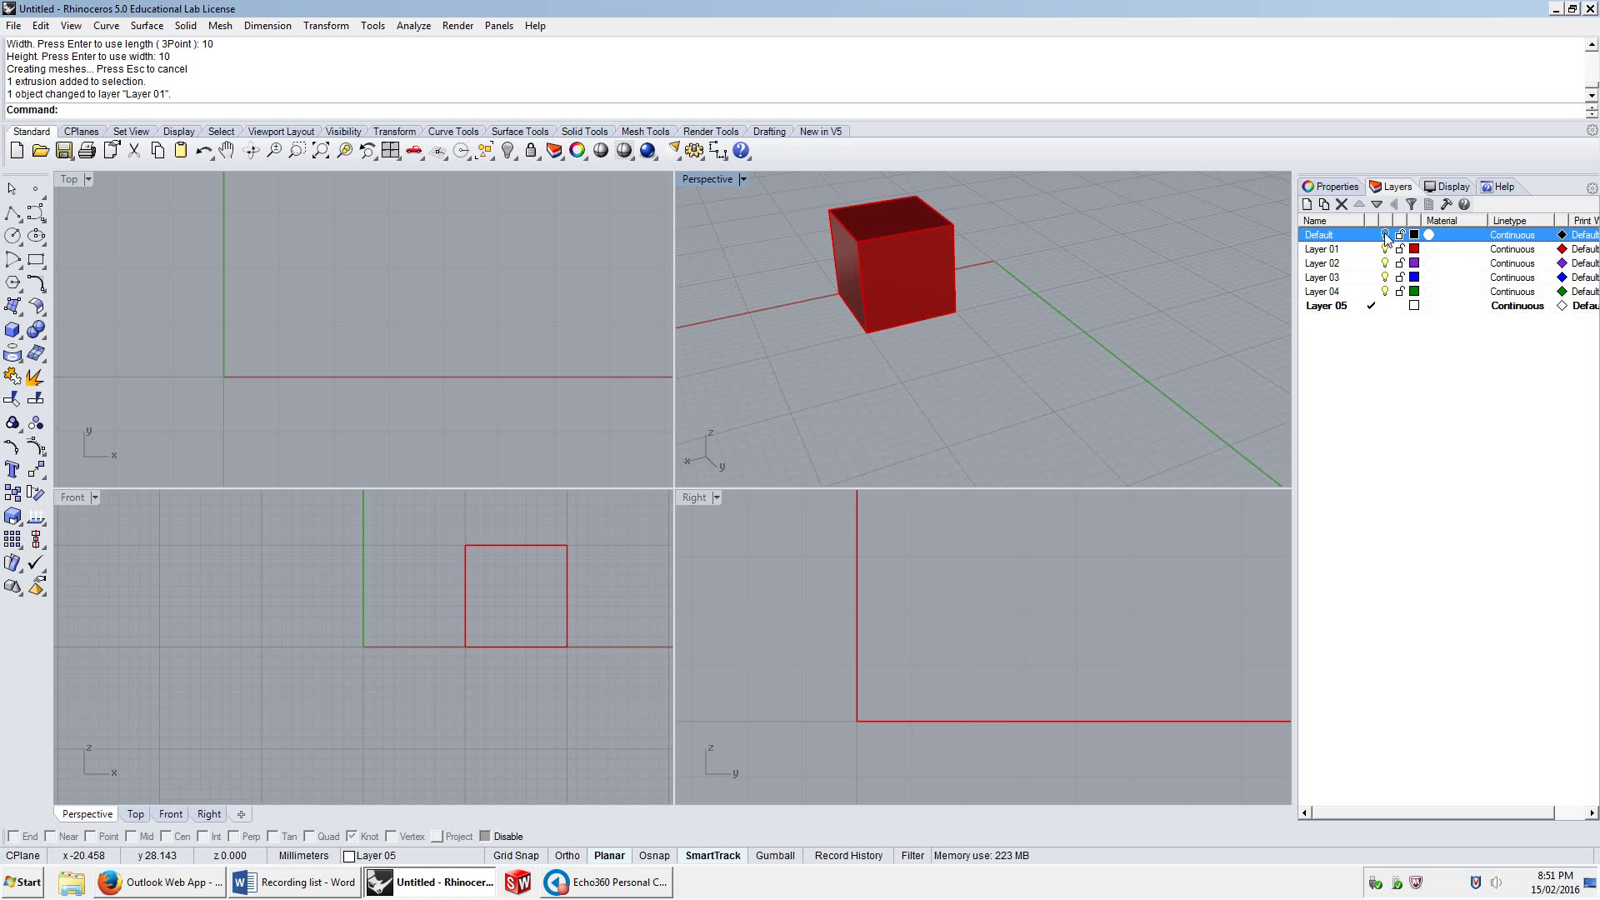
pyautogui.click(1385, 235)
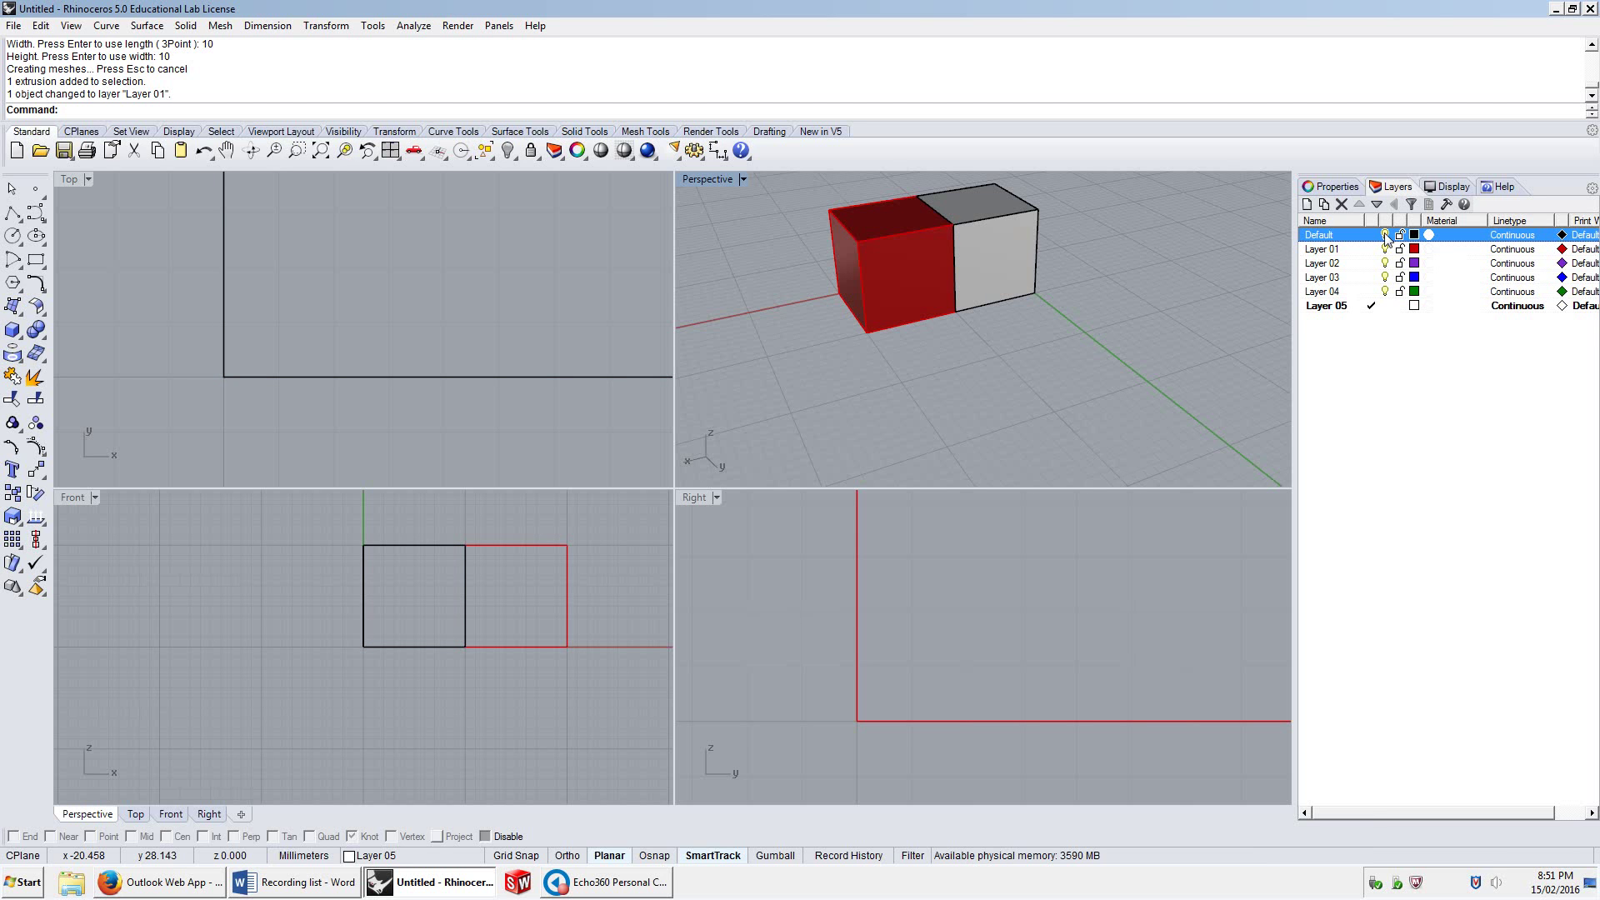
pyautogui.click(1385, 236)
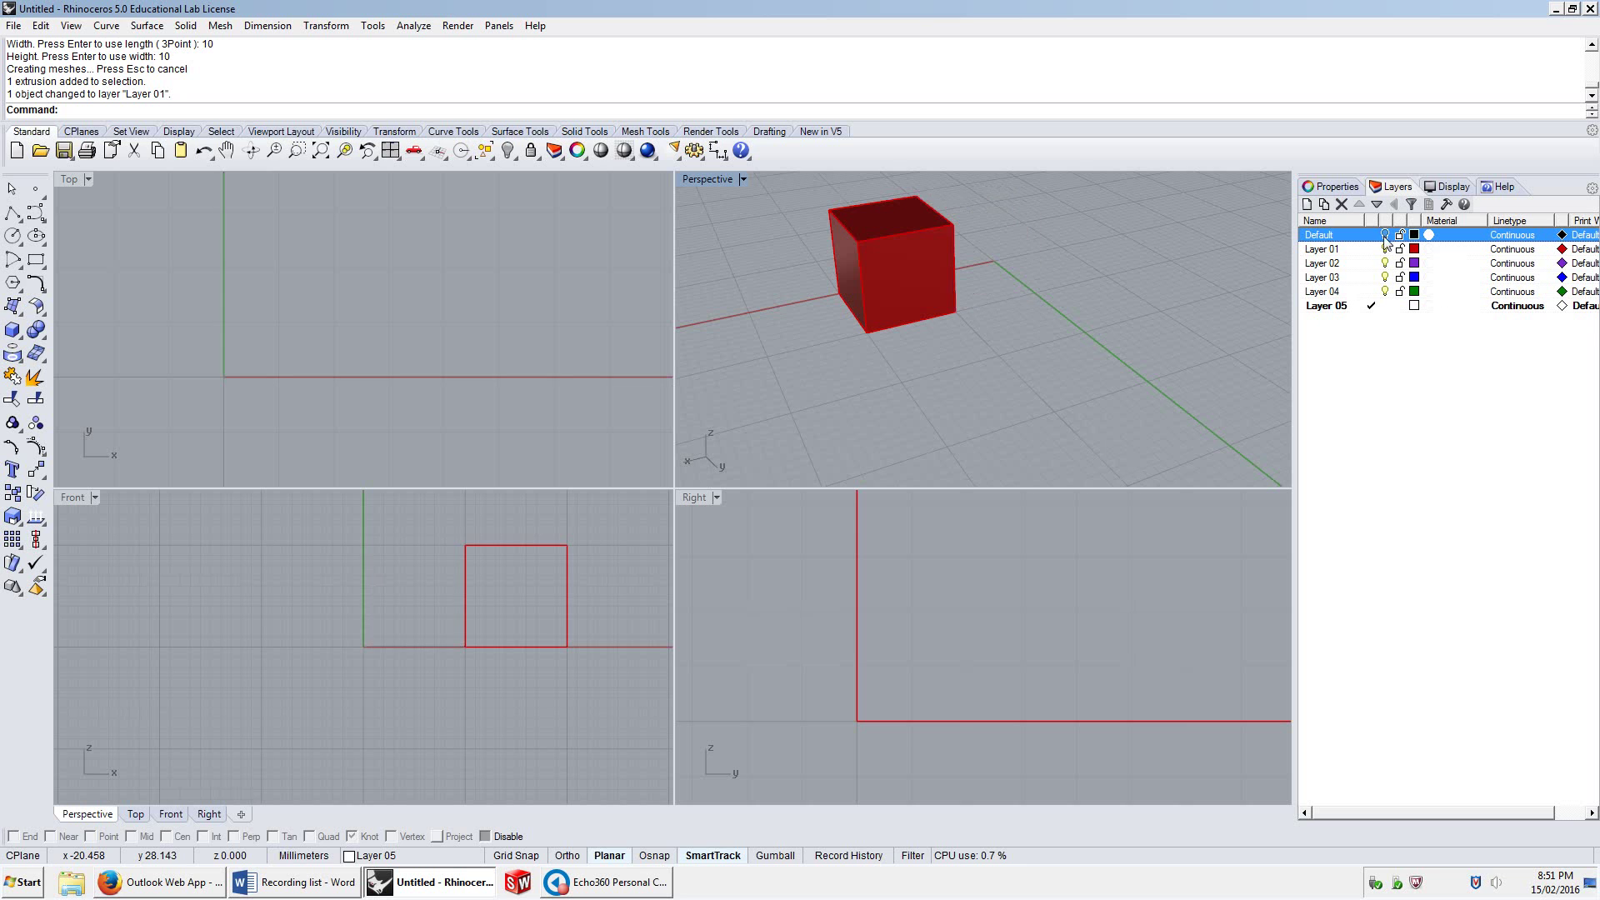
# Toggle Layer 01's visibility, show the Default layer again, and lock it
pyautogui.click(1385, 249)
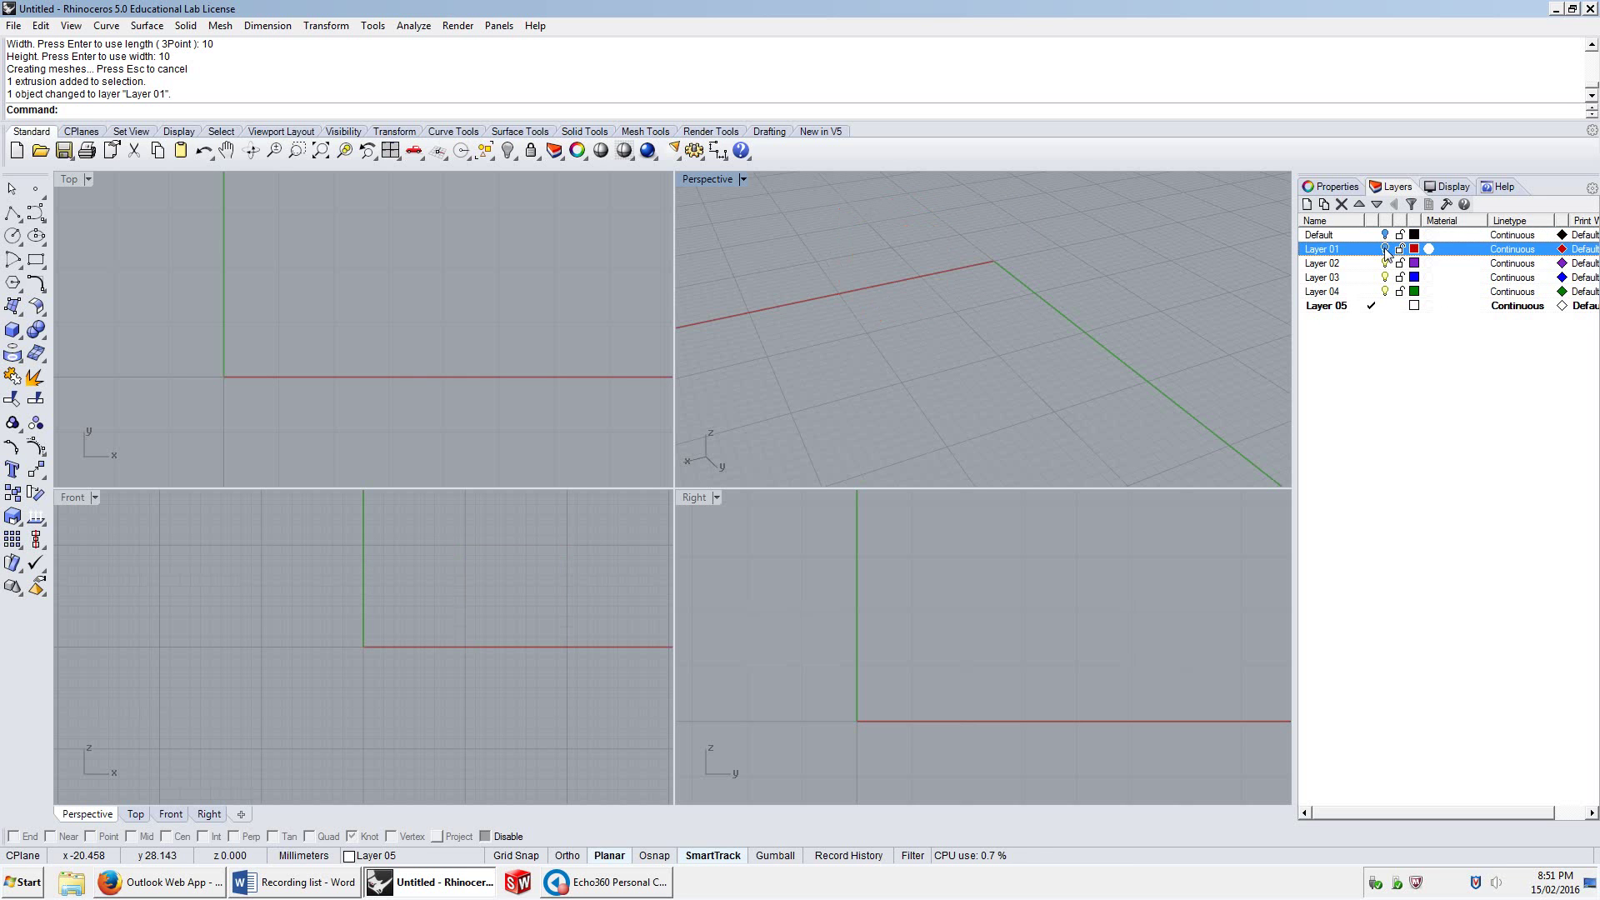
pyautogui.click(1385, 249)
pyautogui.click(1385, 236)
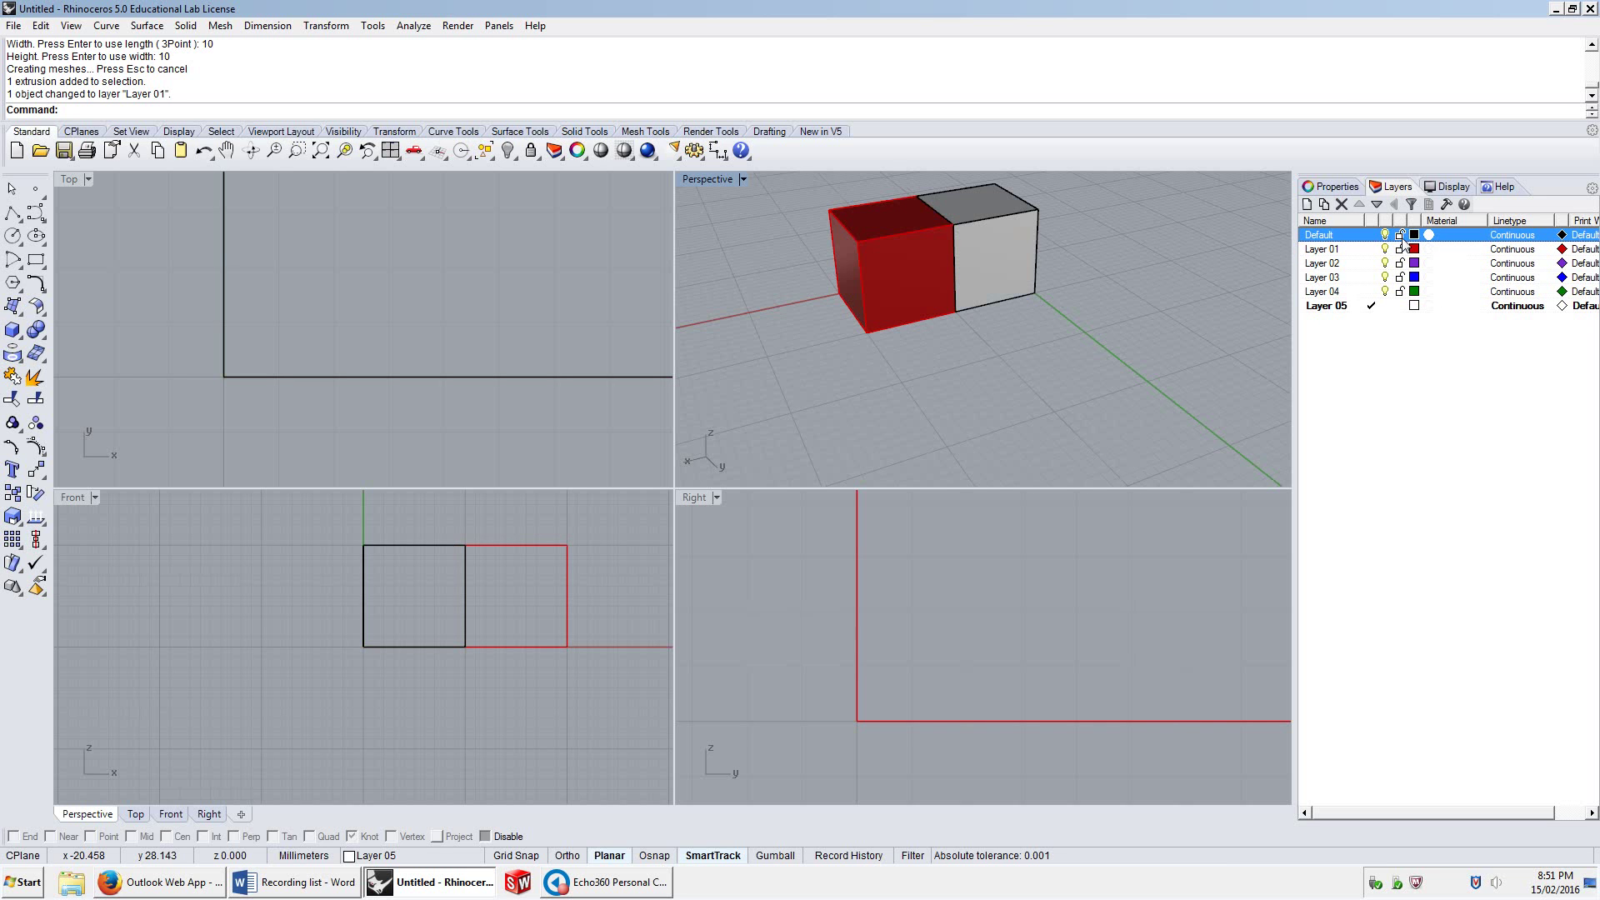
pyautogui.click(1400, 235)
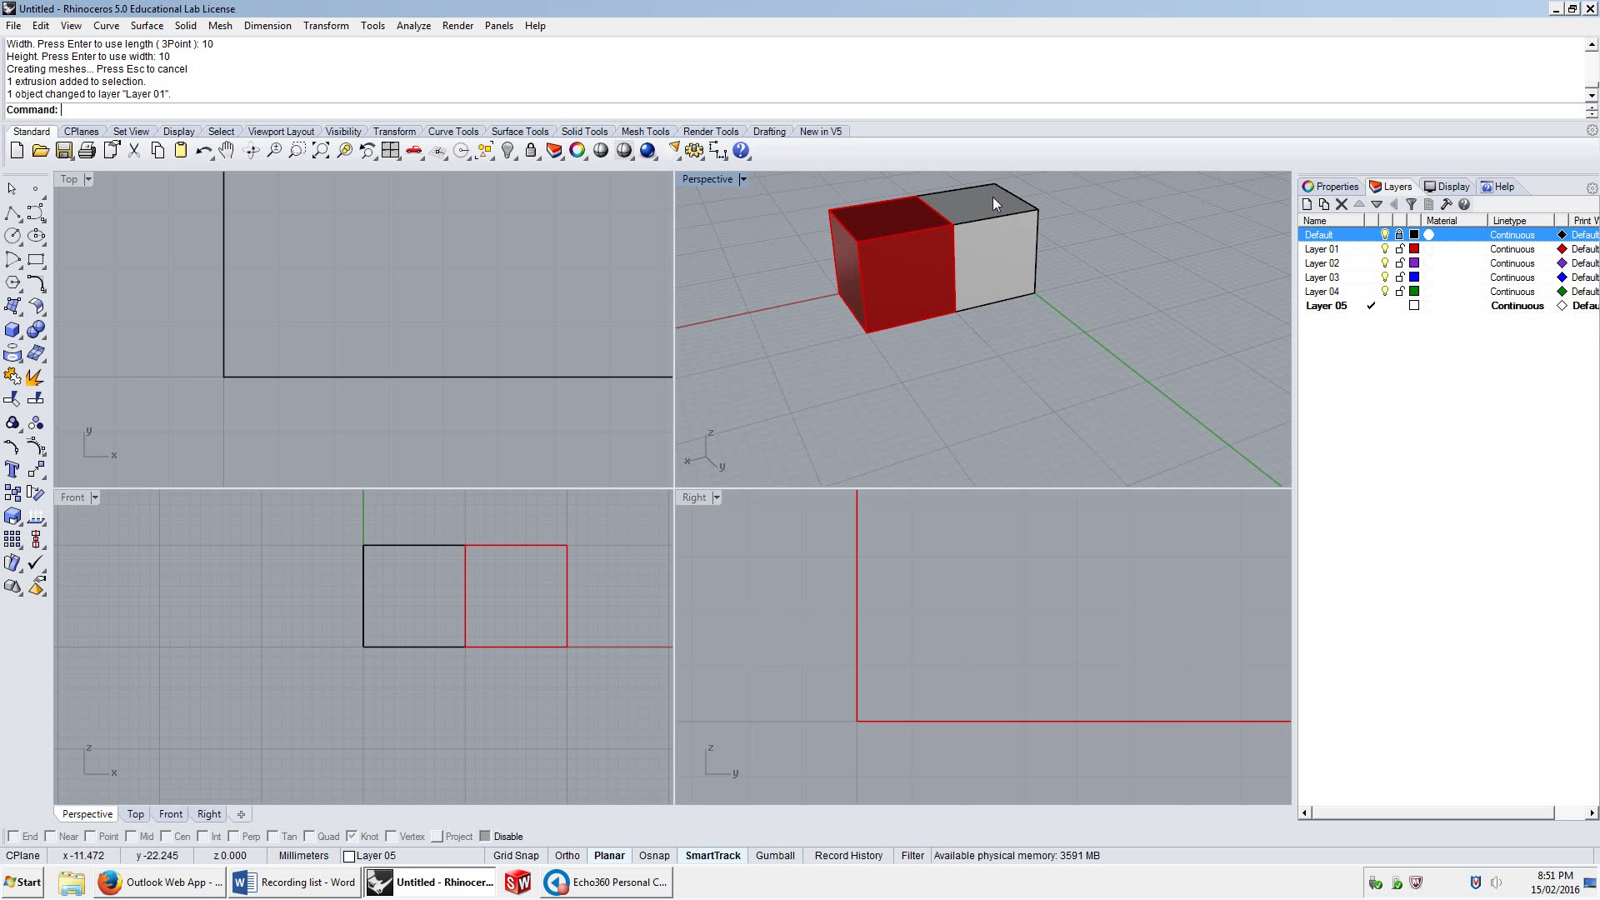
# Select the red box, then lock Layer 01 so it can no longer be selected
pyautogui.click(909, 245)
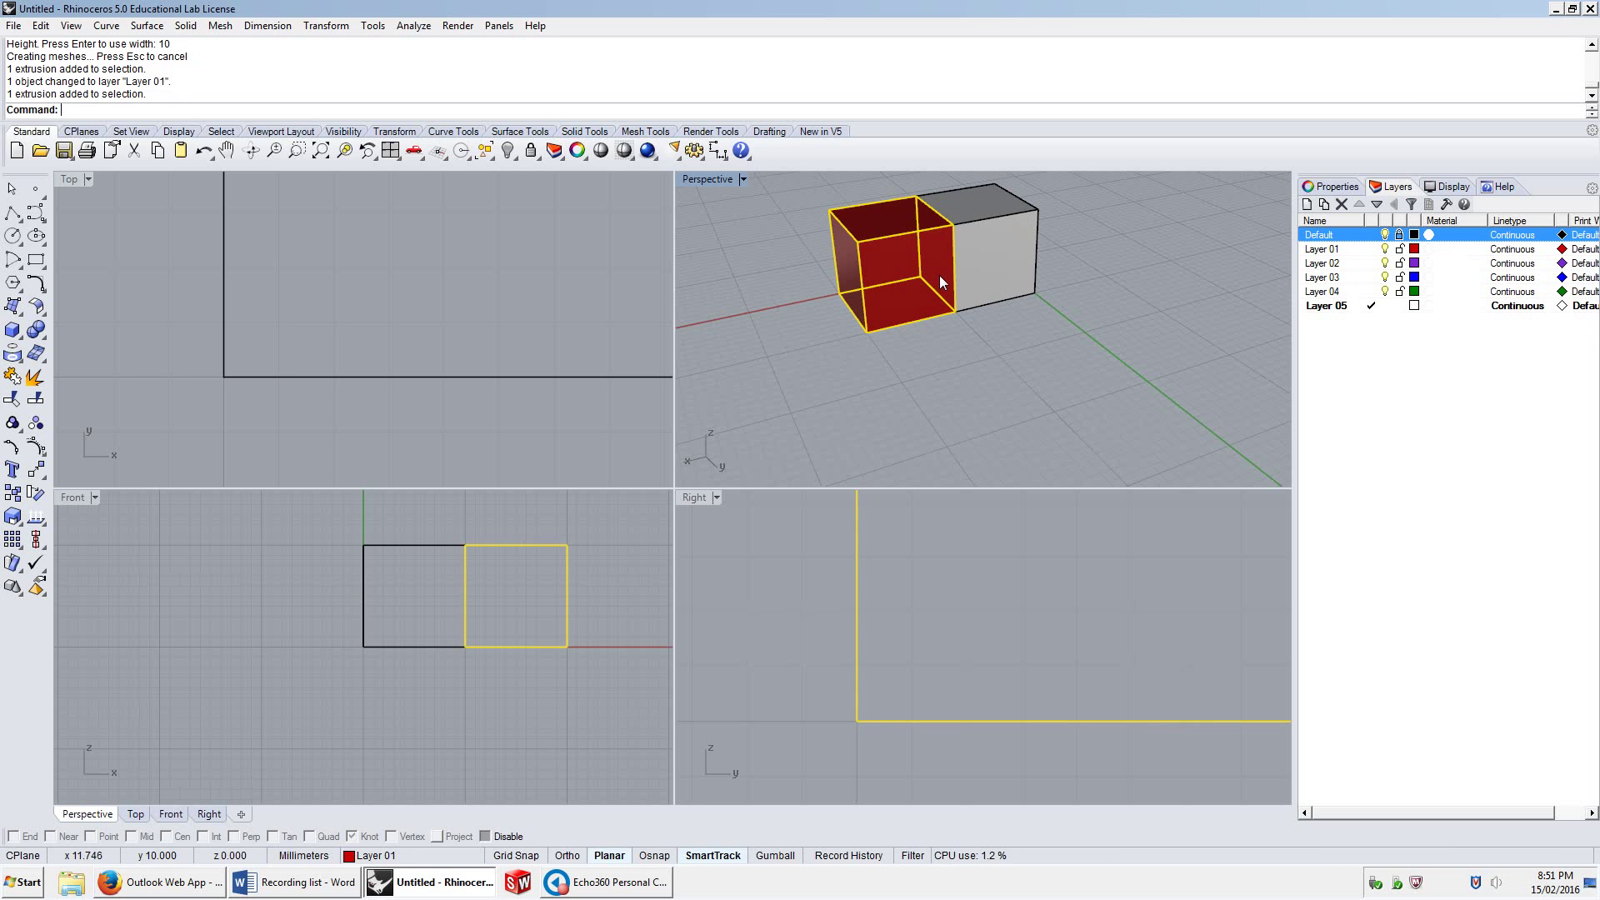
pyautogui.click(1400, 248)
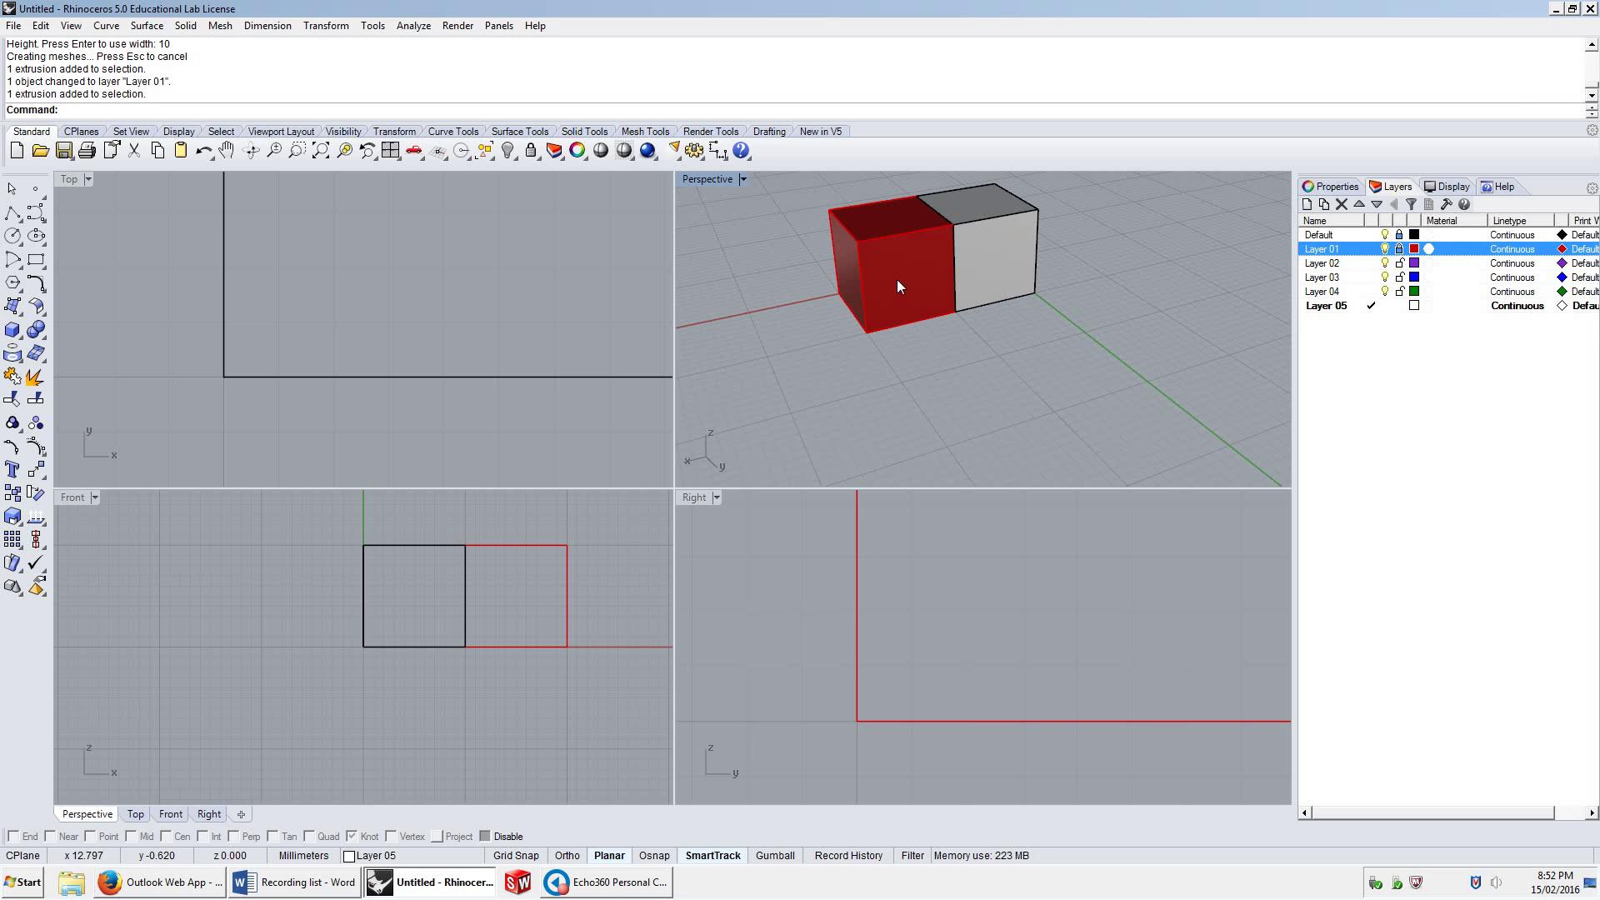
# Change Layer 01's colour to green
pyautogui.click(1415, 249)
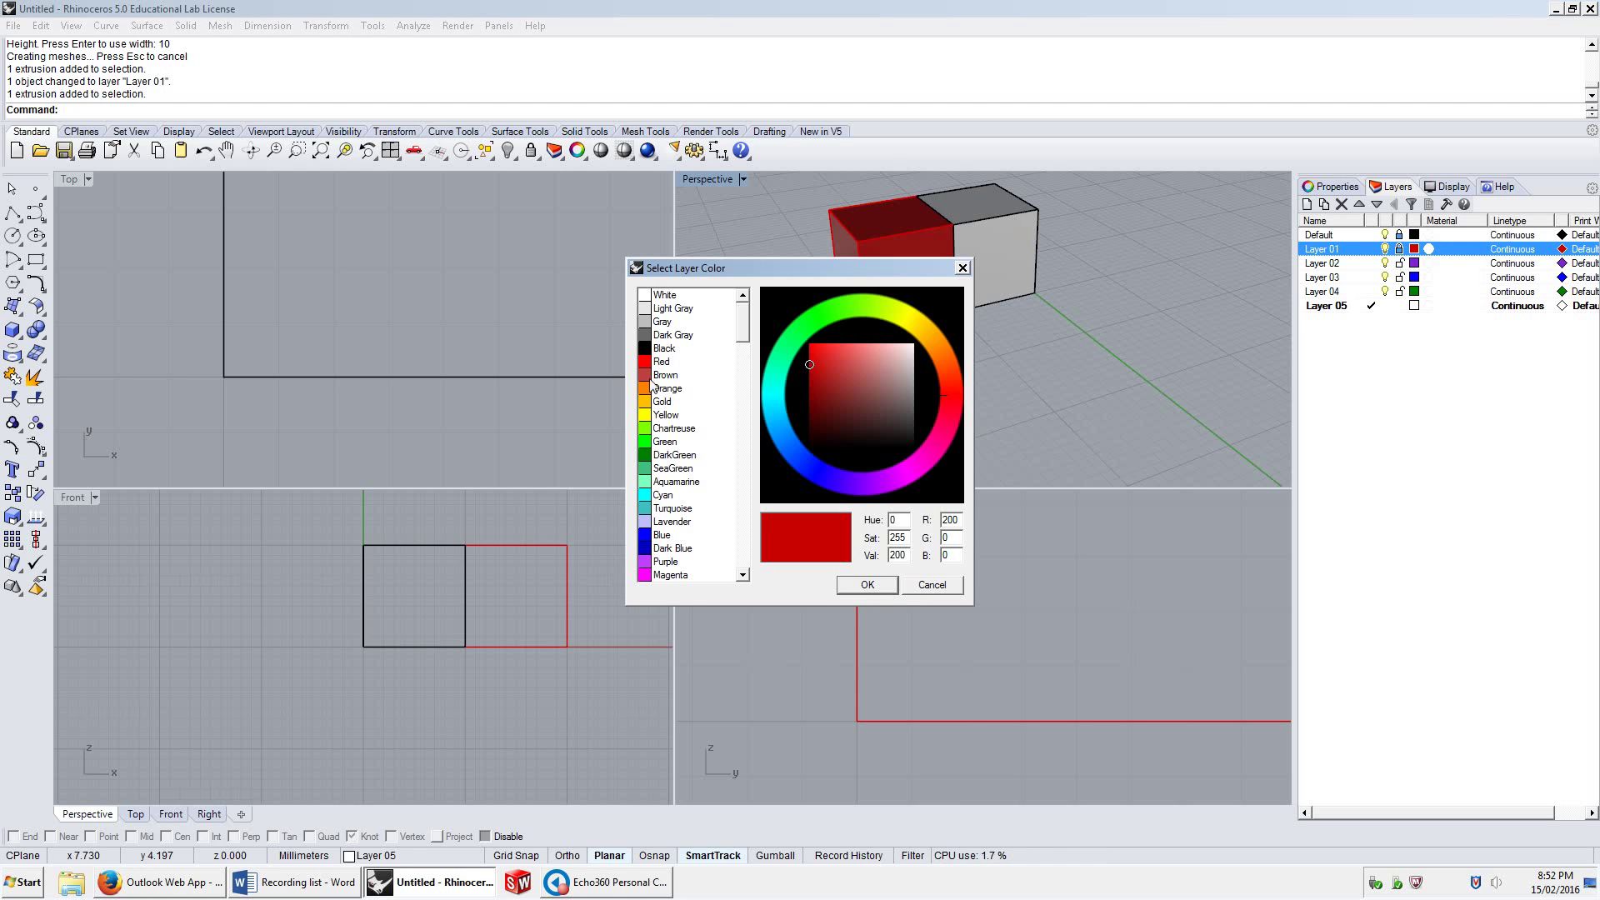
pyautogui.moveTo(742, 321)
pyautogui.mouseDown()
pyautogui.moveTo(746, 550)
pyautogui.moveTo(760, 333)
pyautogui.moveTo(761, 429)
pyautogui.moveTo(741, 300)
pyautogui.mouseUp()
pyautogui.click(667, 442)
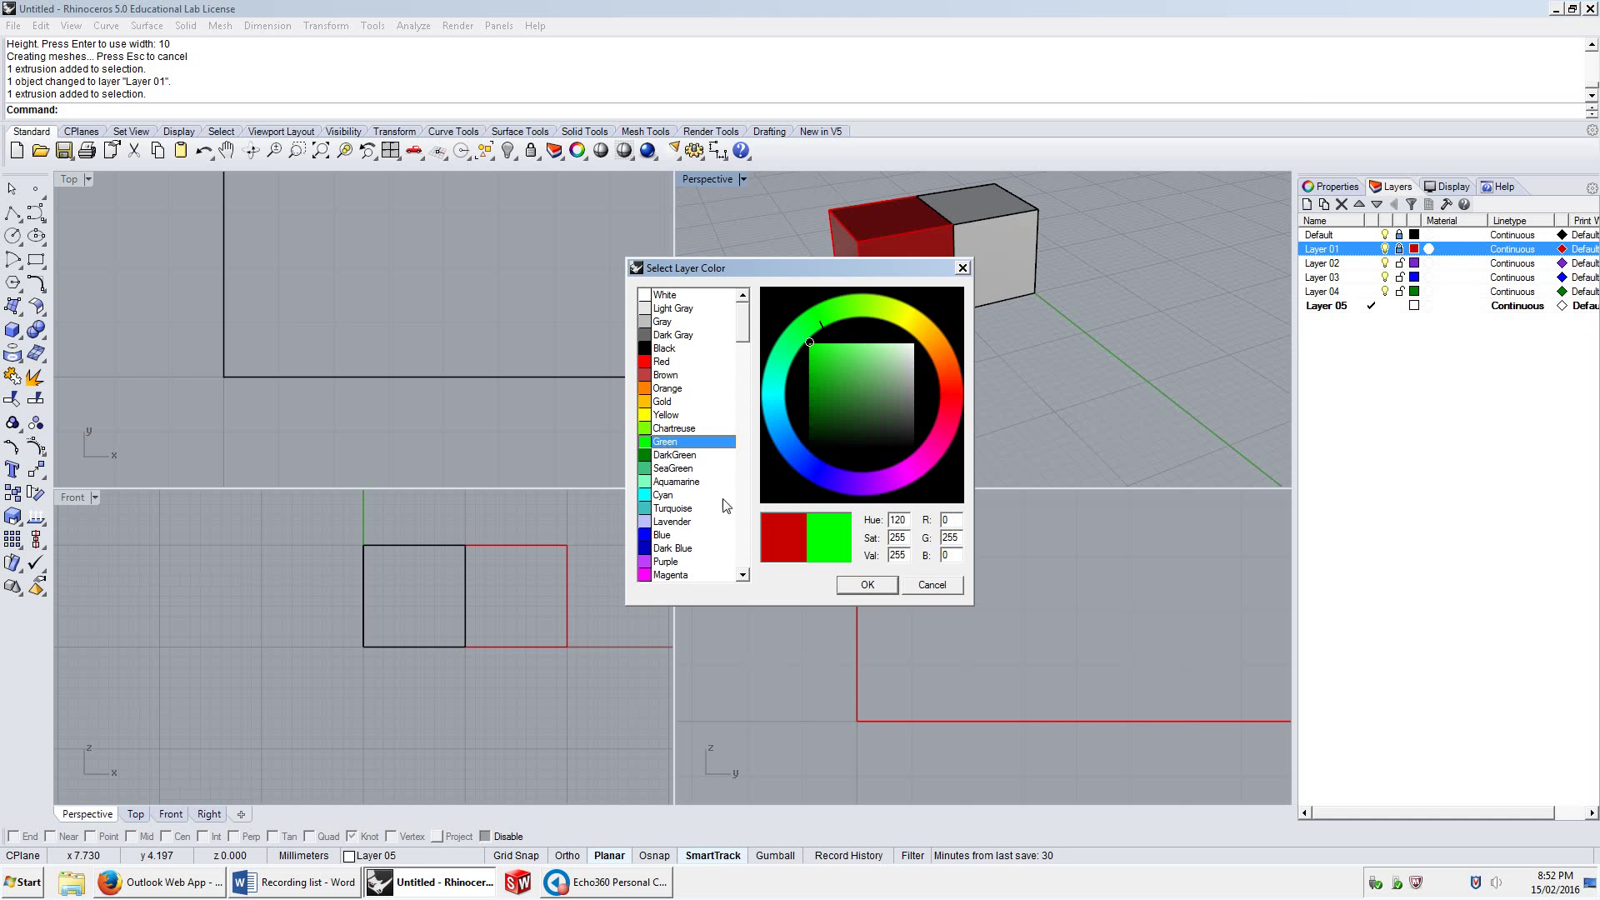
pyautogui.click(865, 586)
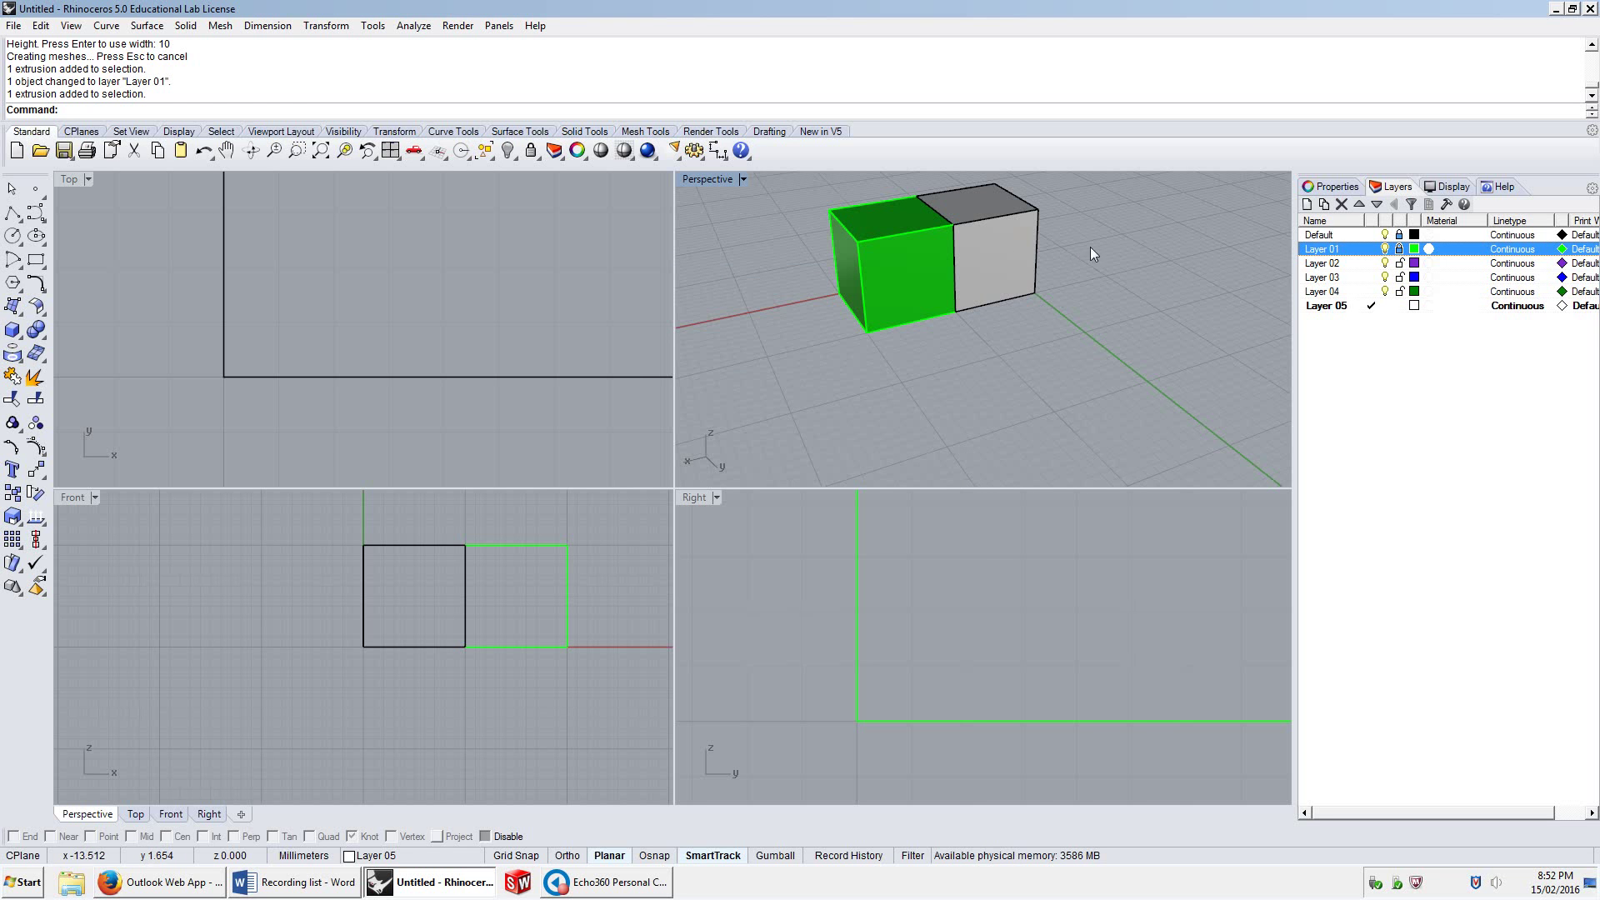
# Refine Layer 01's colour to a dark olive by shifting the hue and darkening it
pyautogui.click(1414, 250)
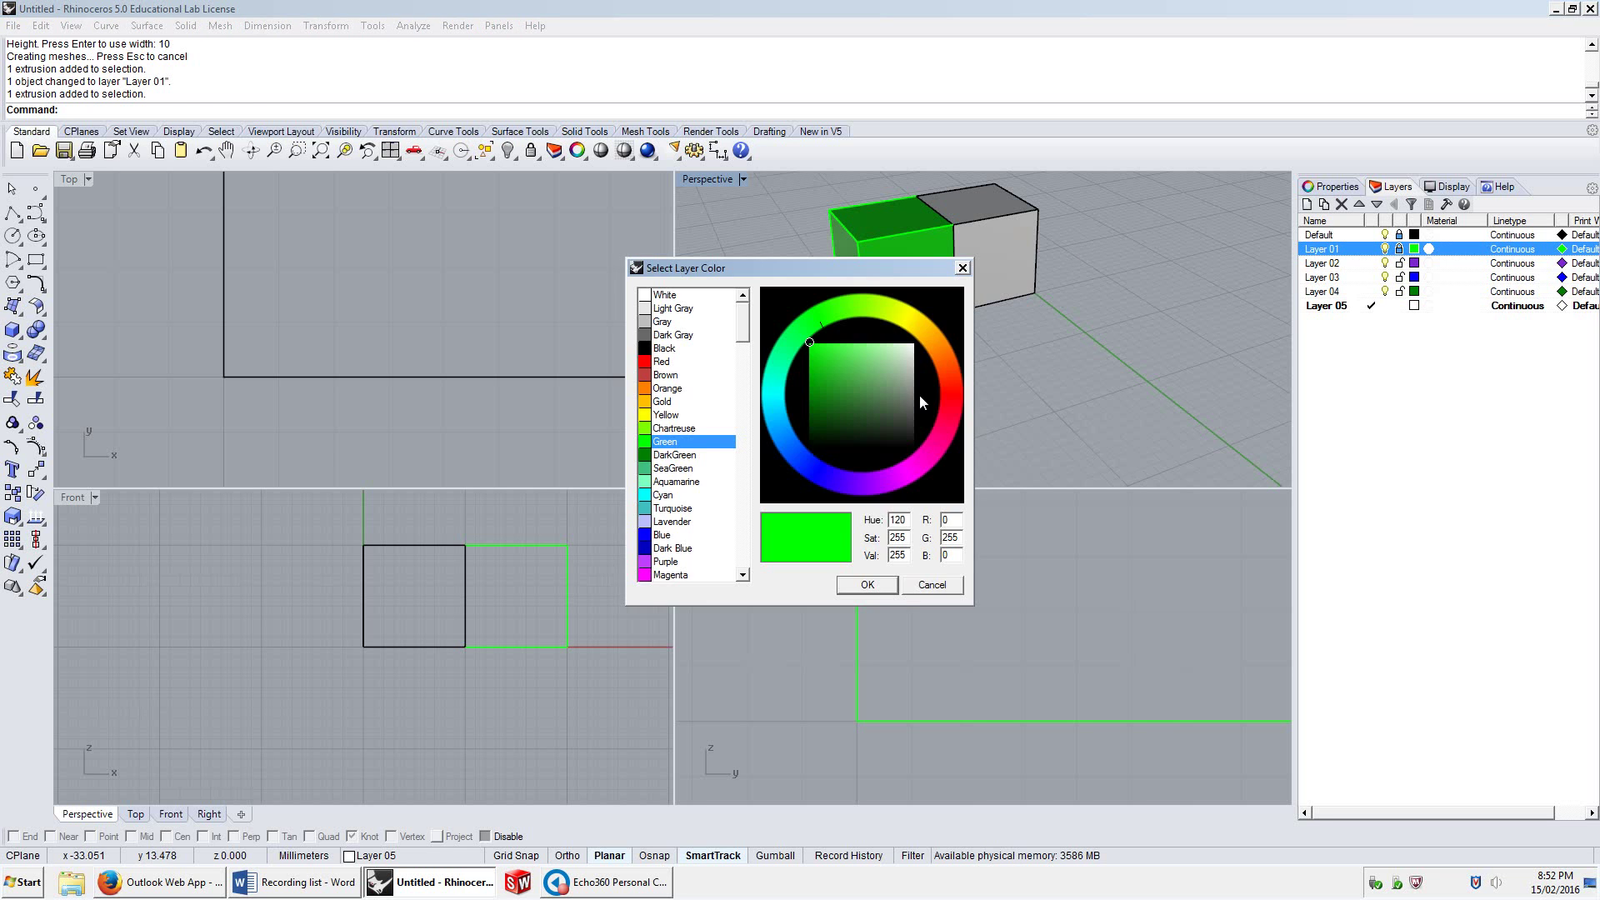
pyautogui.moveTo(821, 310); pyautogui.dragTo(883, 306)
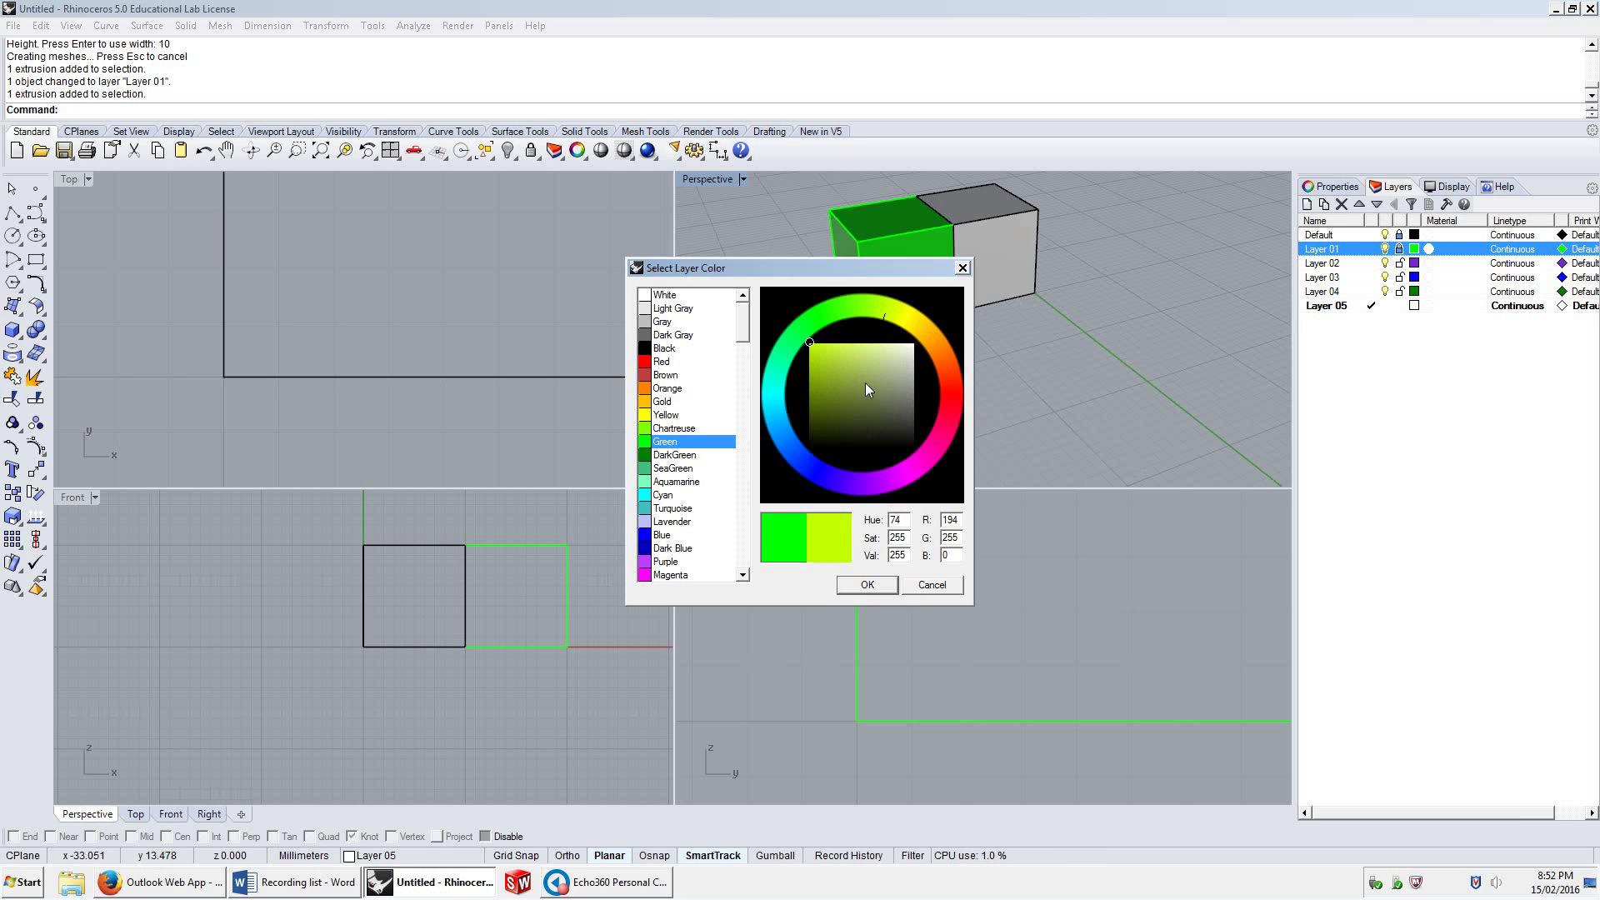
pyautogui.moveTo(865, 382); pyautogui.dragTo(862, 415)
pyautogui.click(867, 584)
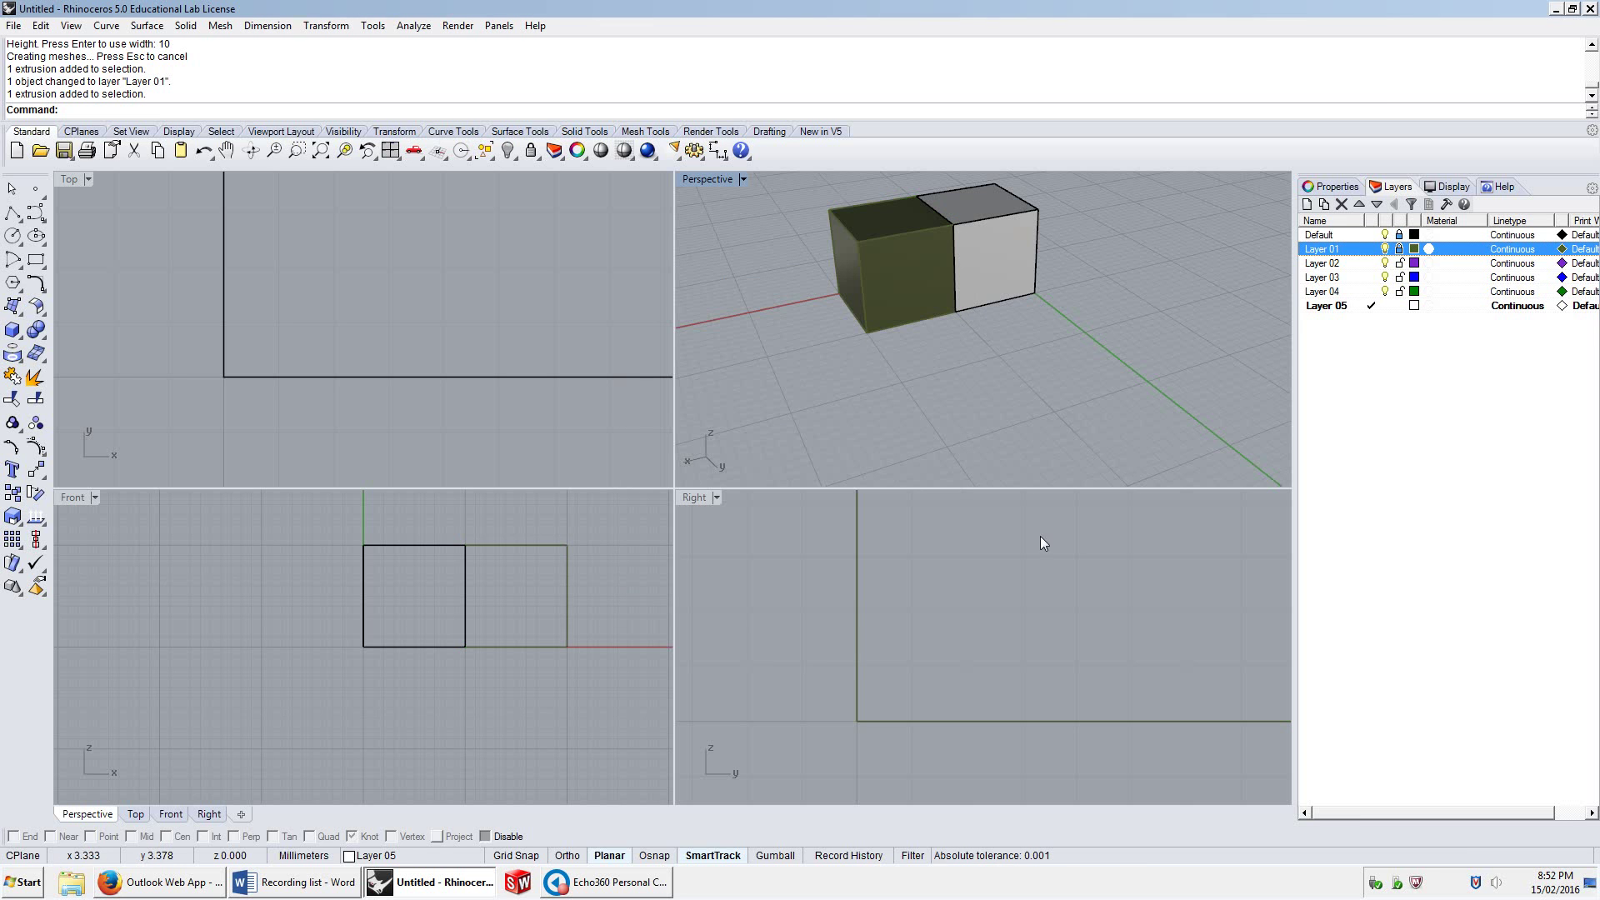
pyautogui.scroll(2, 815, 188)
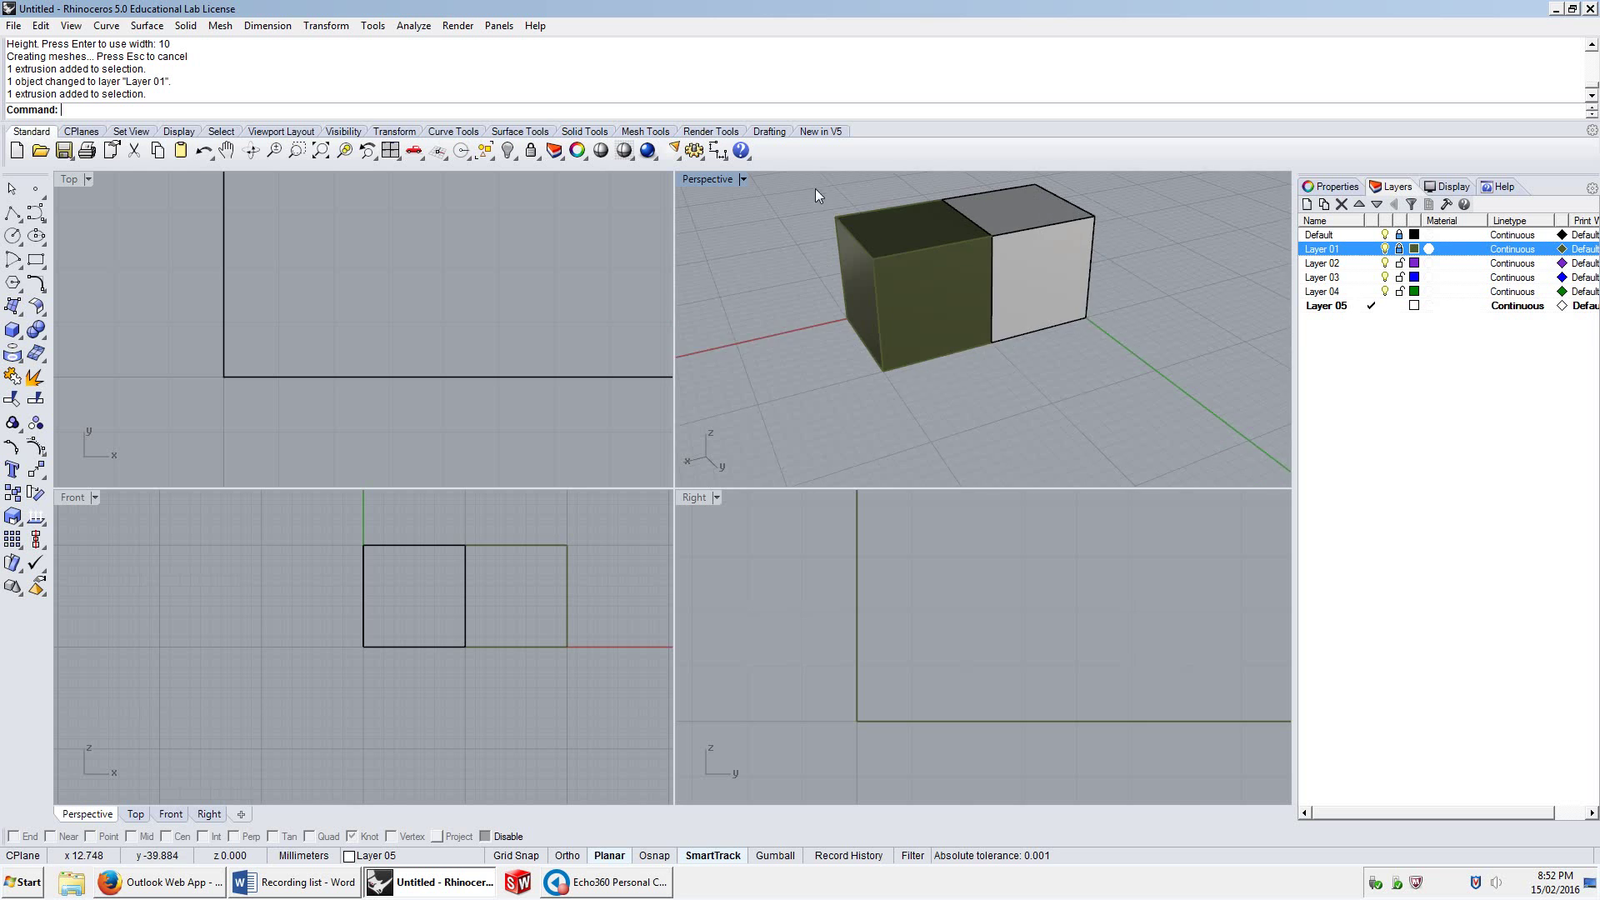
pyautogui.scroll(1, 815, 189)
pyautogui.scroll(-3, 971, 315)
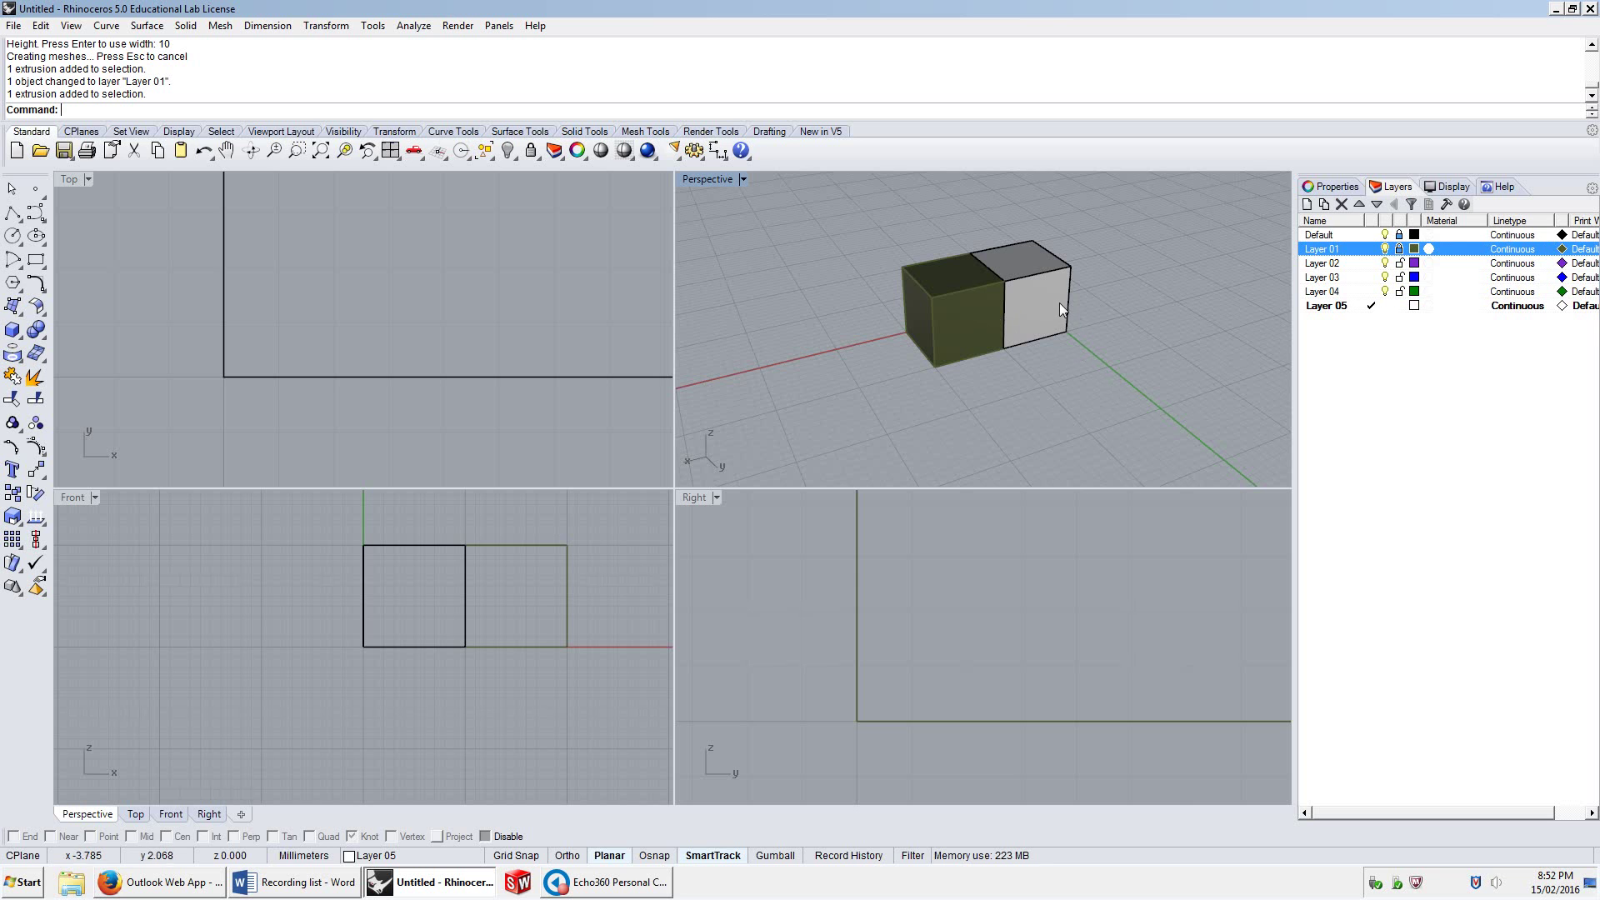
# Unlock Layer 01, move the grey right-hand box onto Layer 02, and begin renaming it MyCubePurple
pyautogui.click(1400, 248)
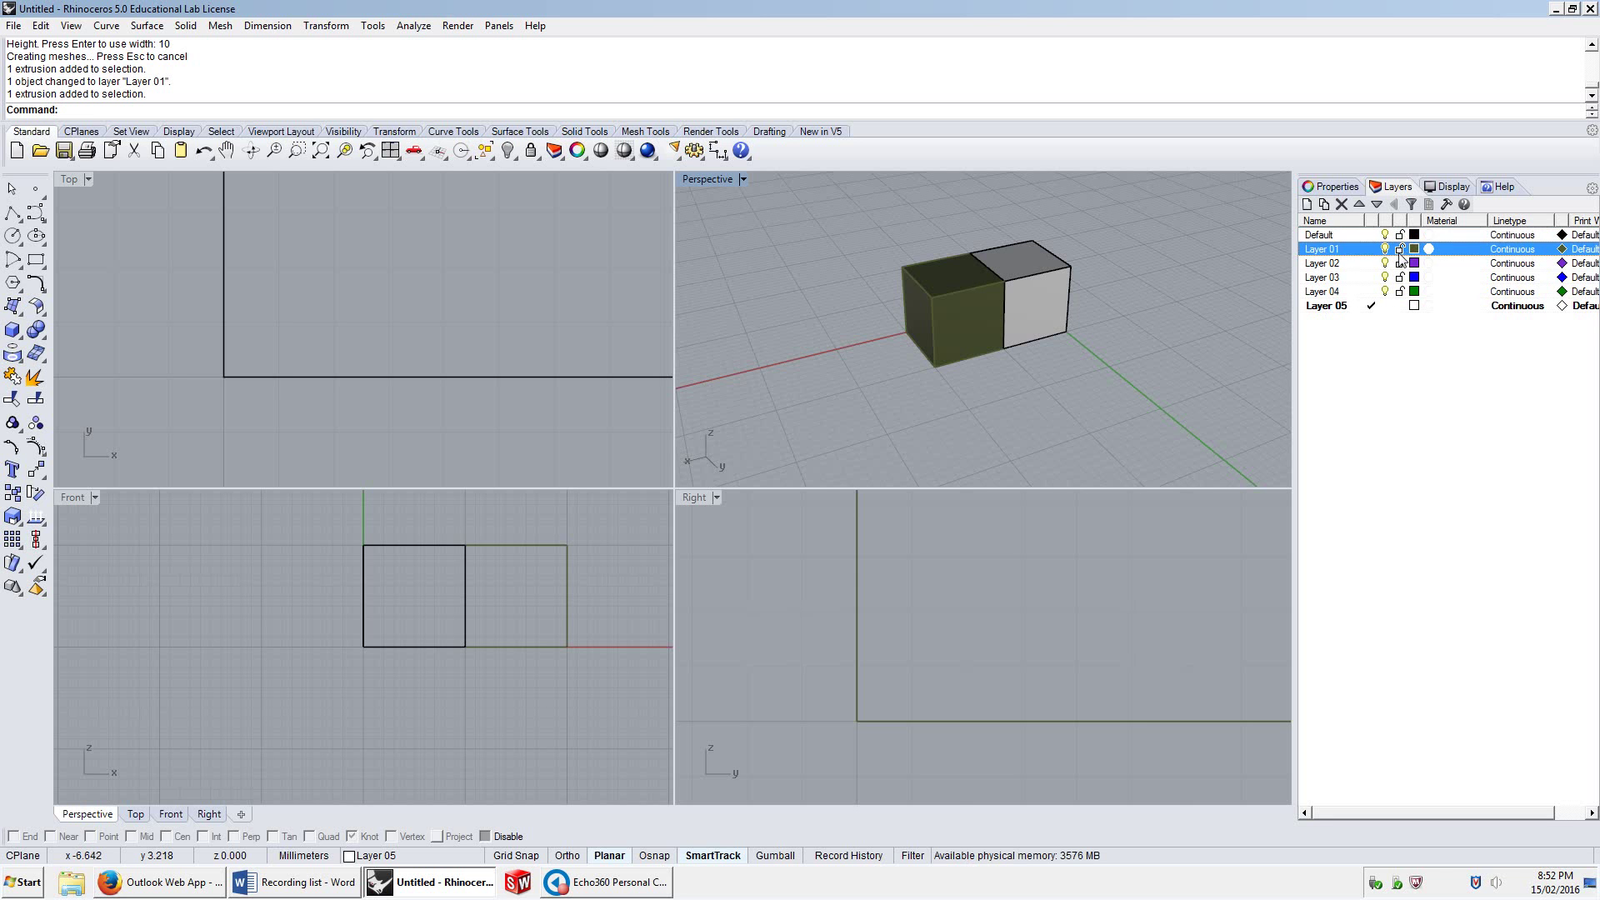
pyautogui.click(1028, 277)
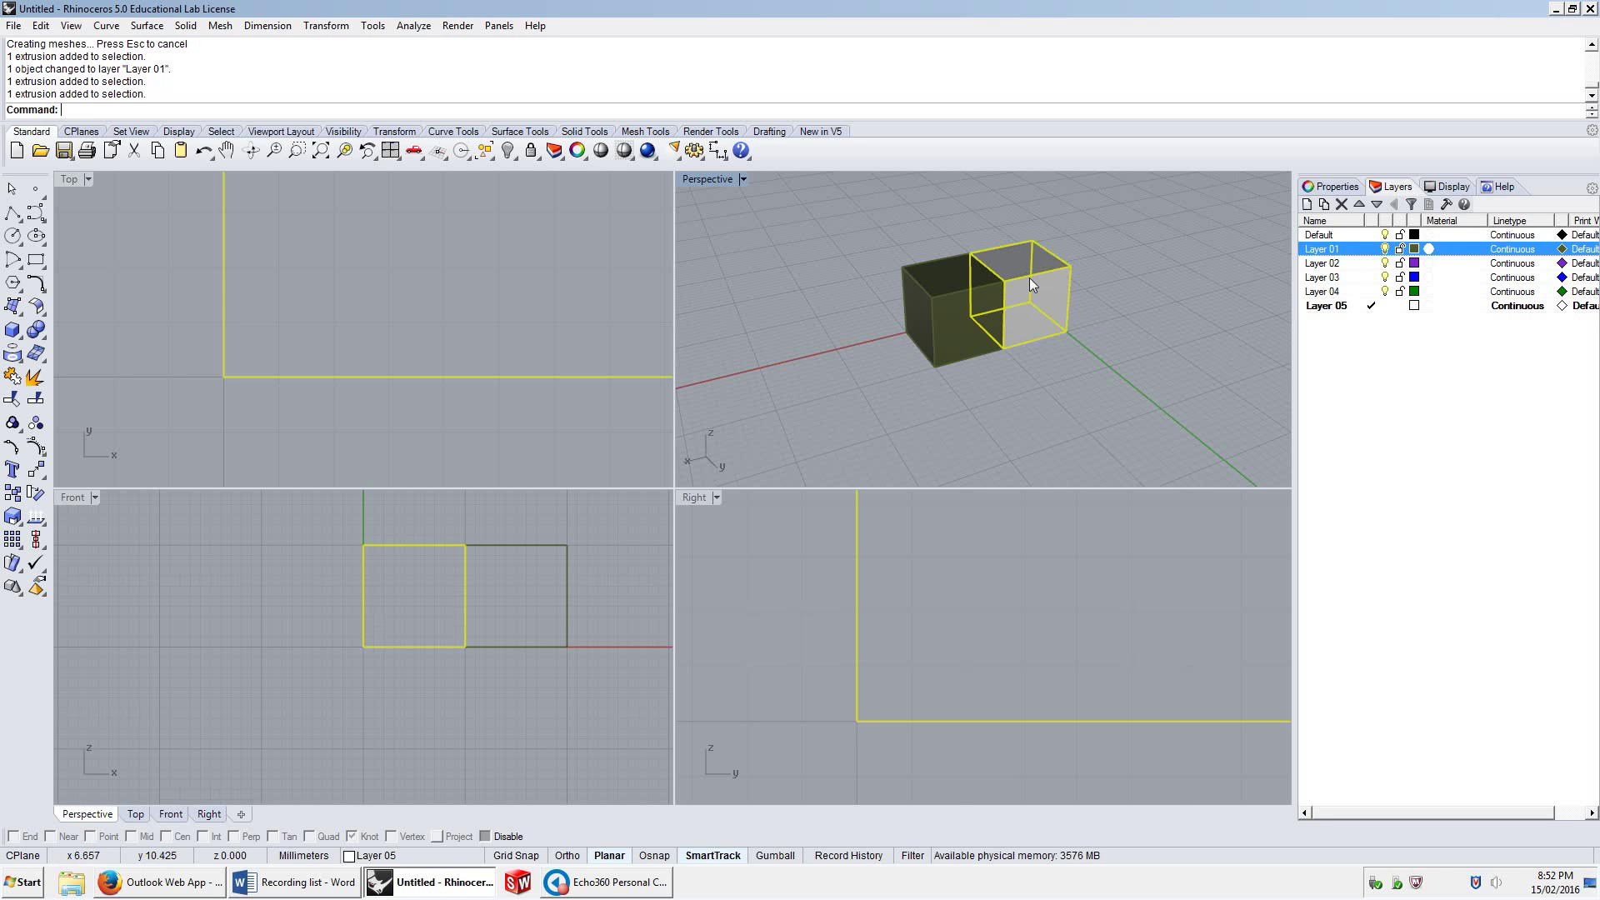
pyautogui.click(1350, 261)
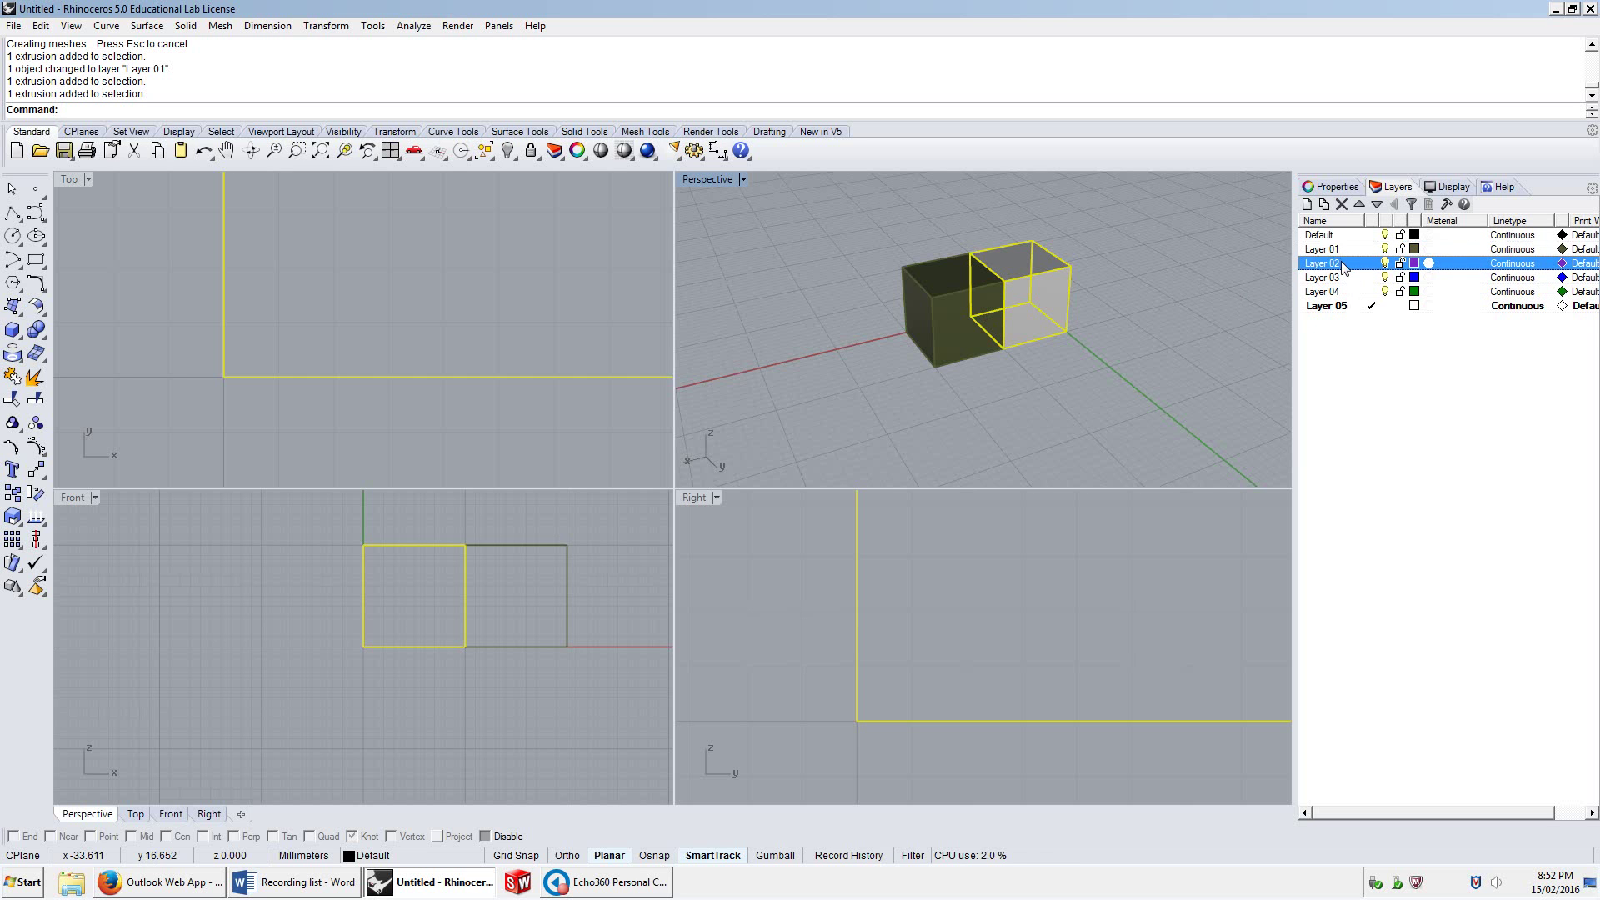
pyautogui.rightClick(1359, 264)
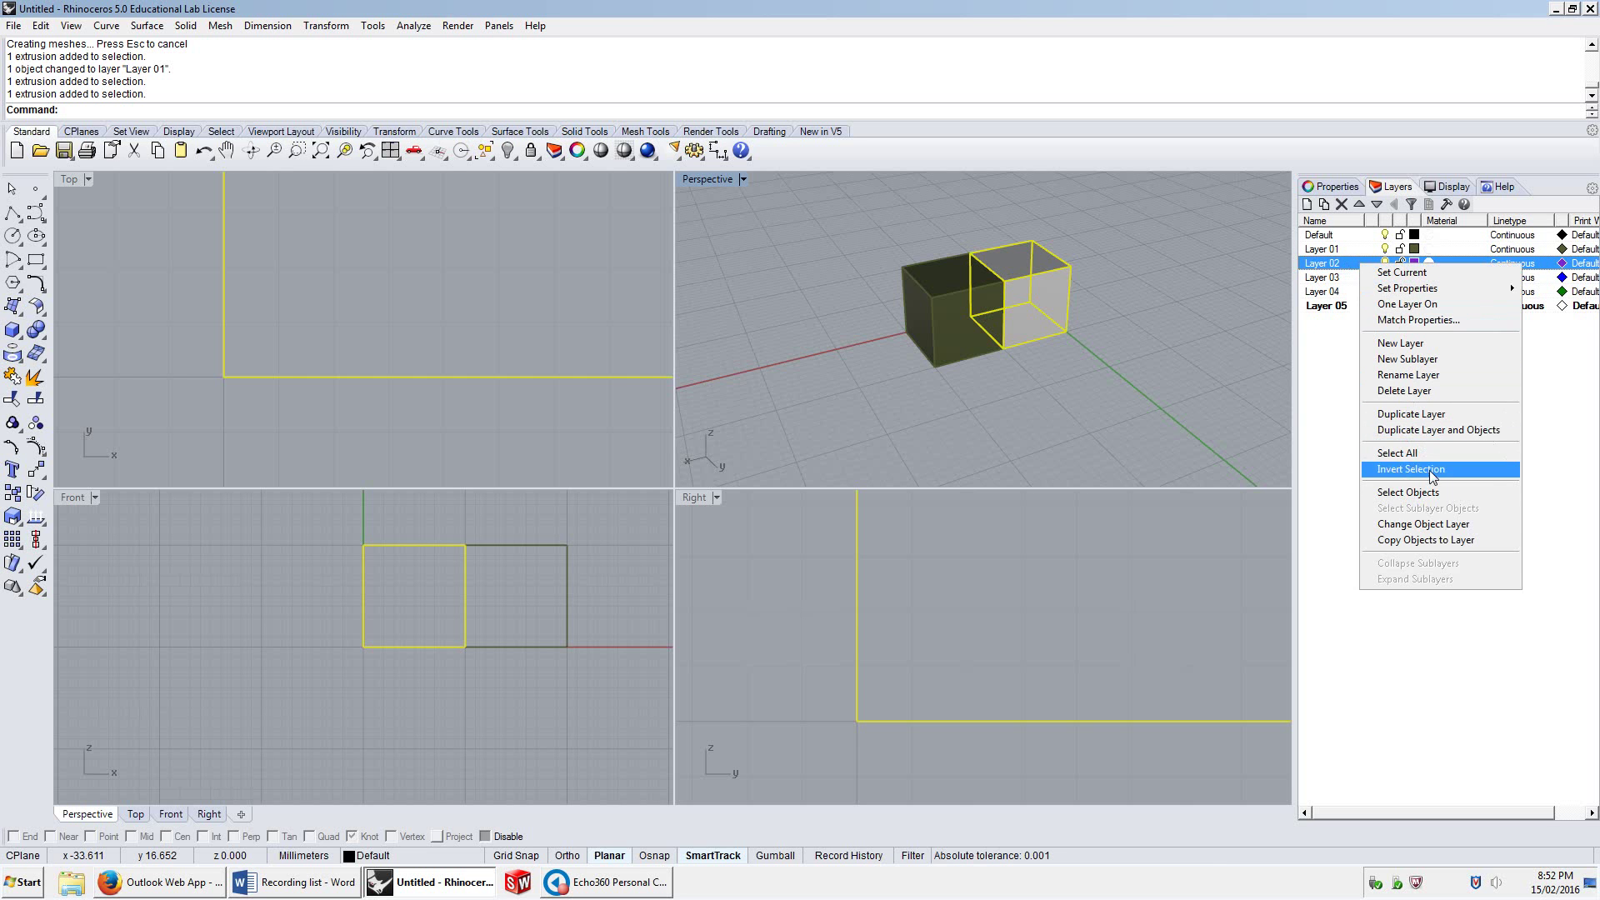
pyautogui.click(1432, 525)
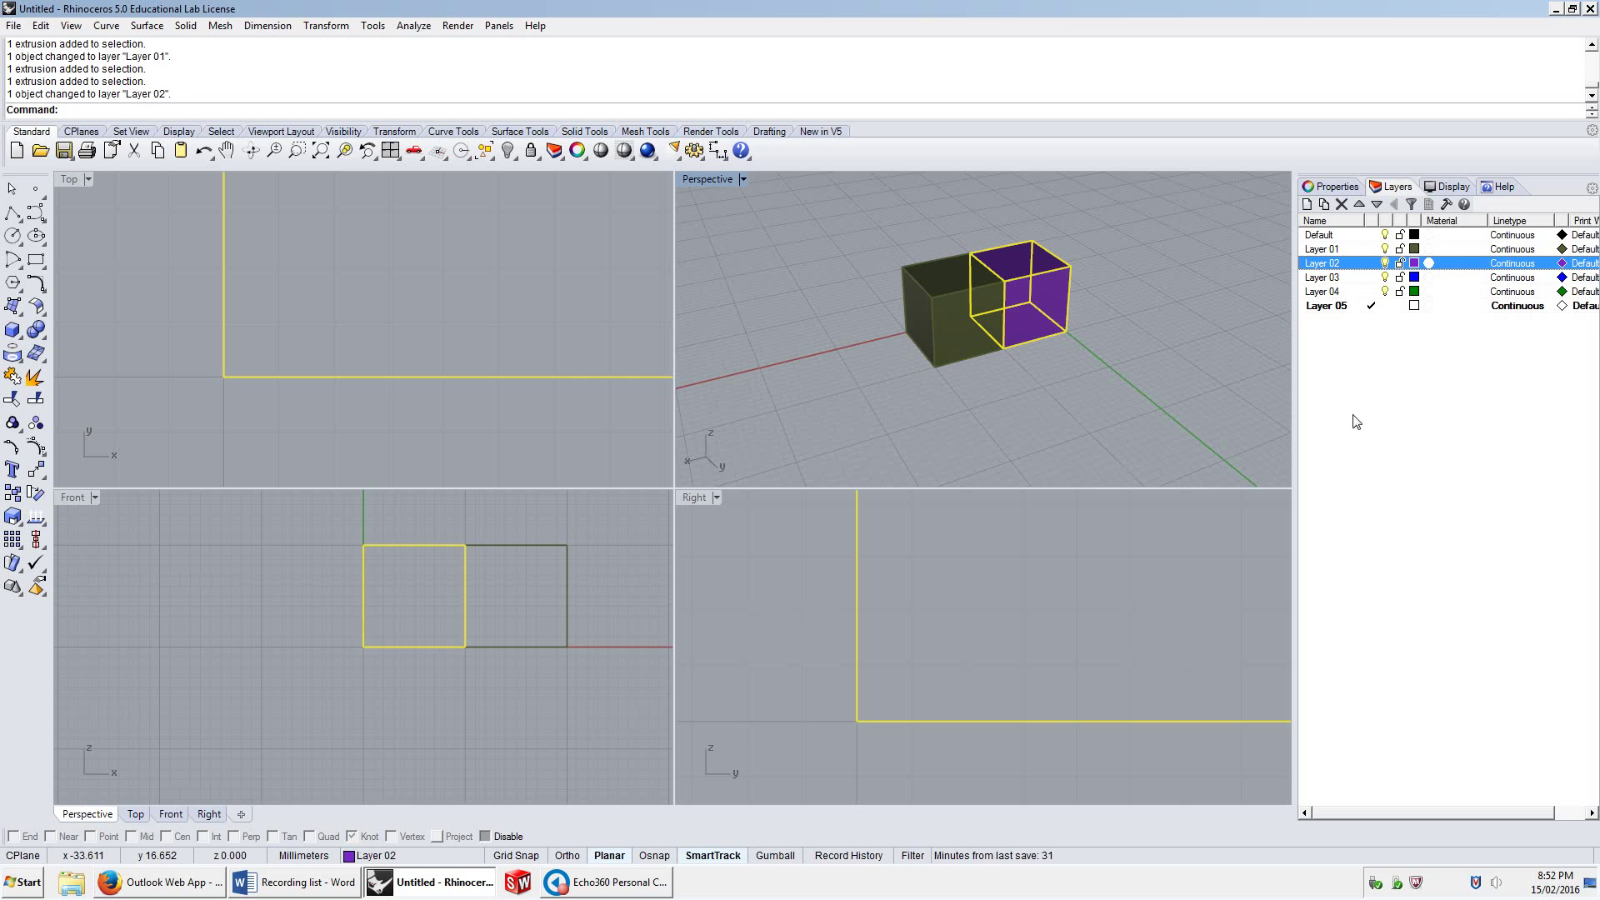
pyautogui.click(1331, 265)
pyautogui.write('MyCubePu')
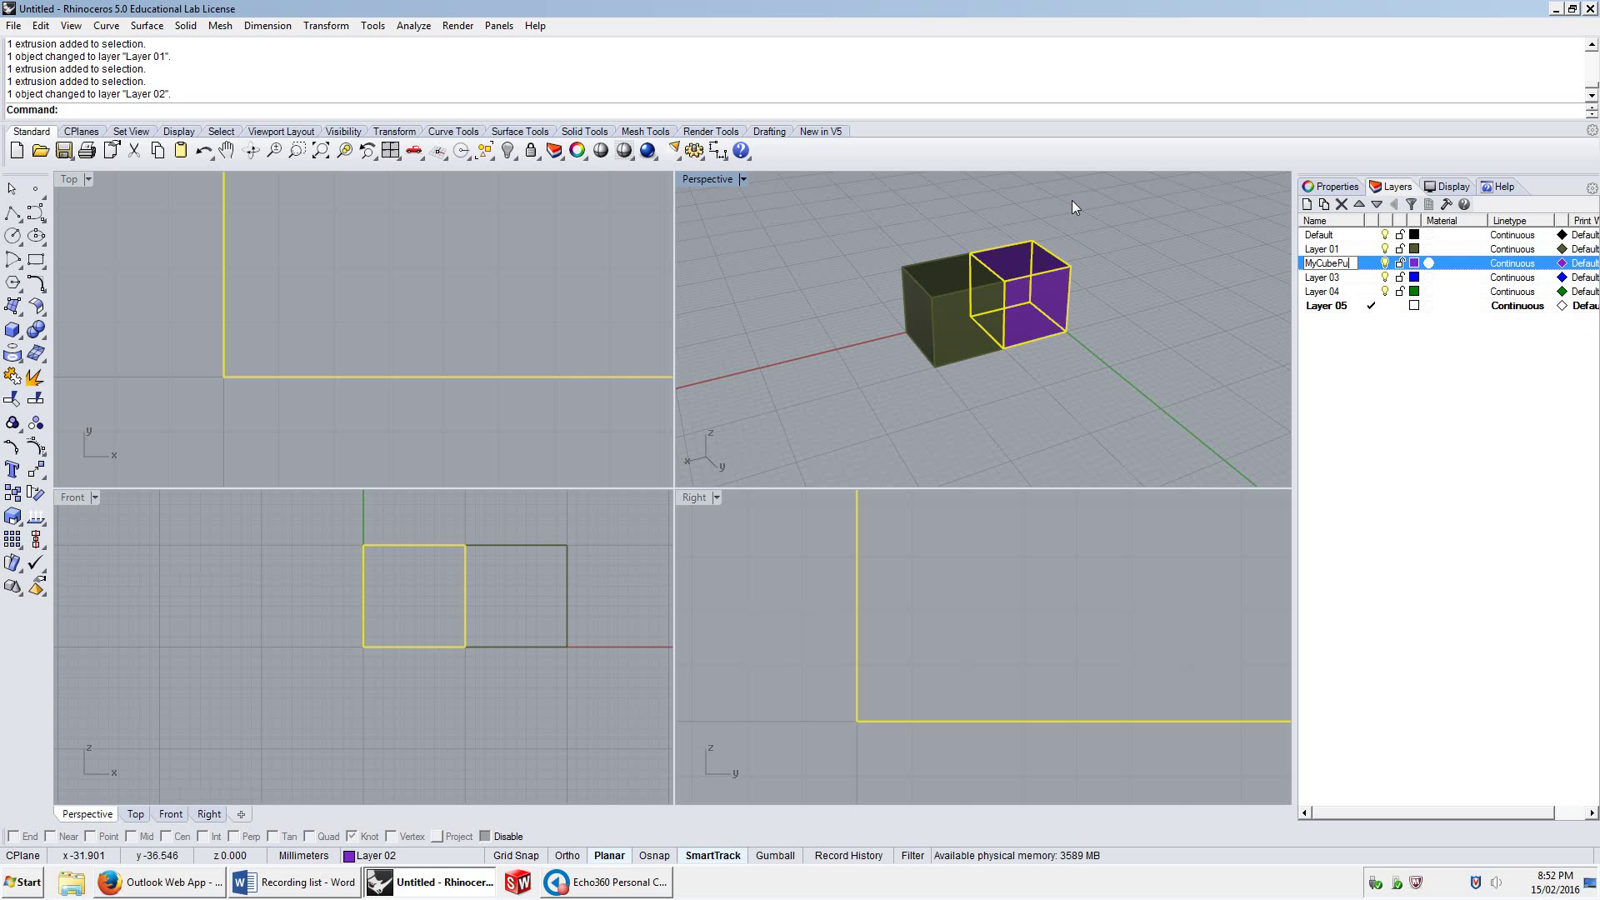
pyautogui.write('rple')
# Confirm the name MyCubePurple, then hide and reshow that layer to check its purple box
pyautogui.press('Return')
pyautogui.click(1336, 263)
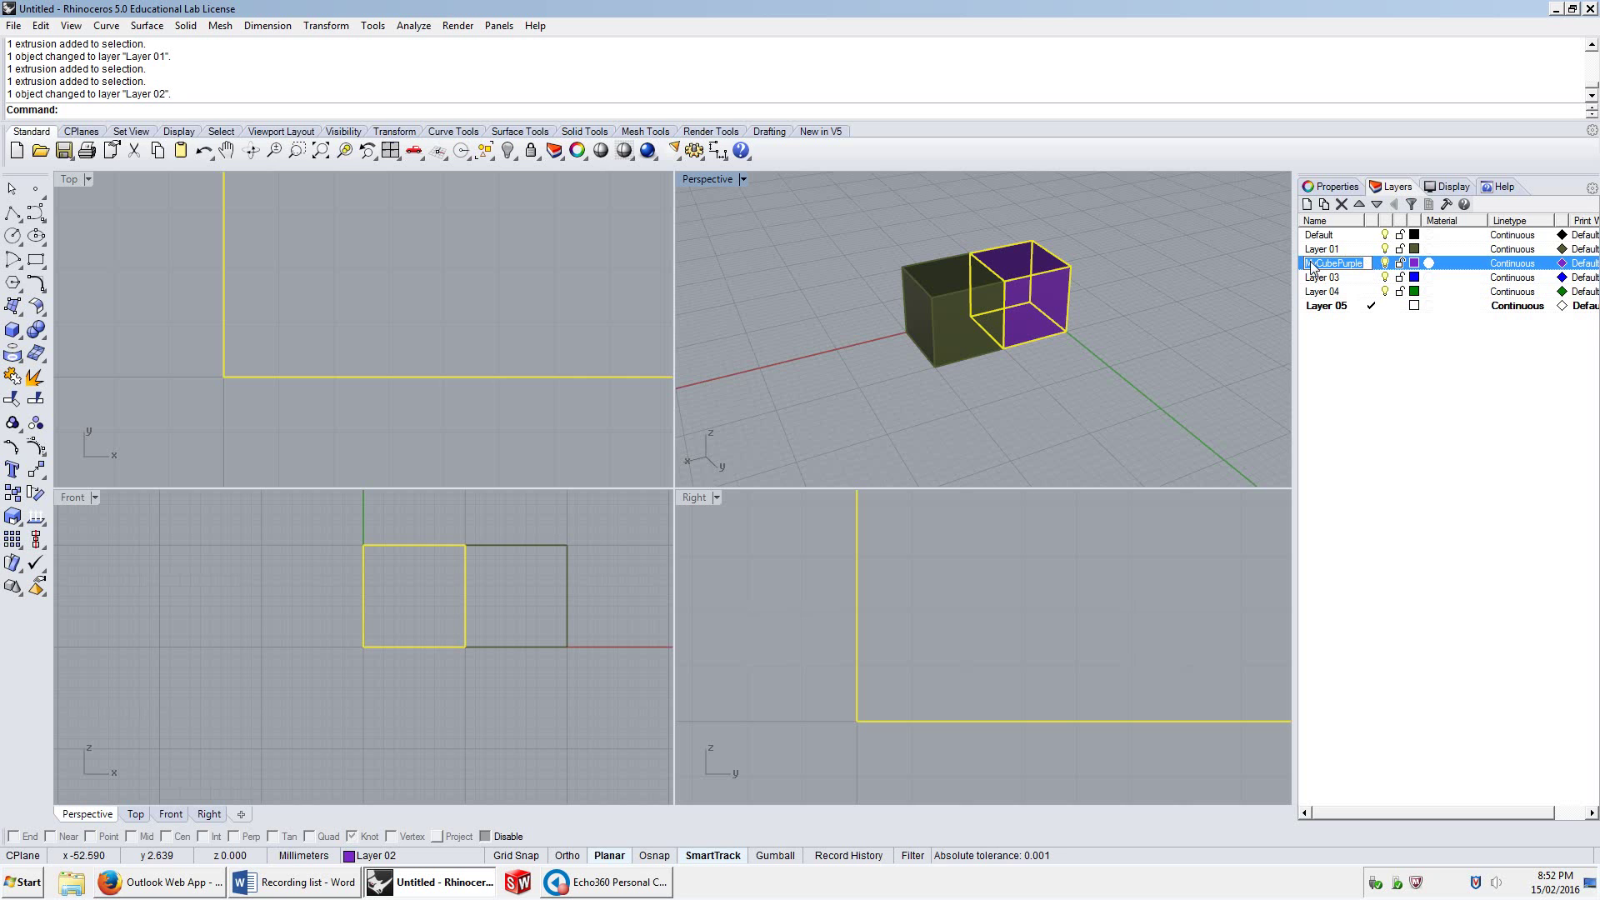
pyautogui.click(1385, 264)
pyautogui.click(1387, 264)
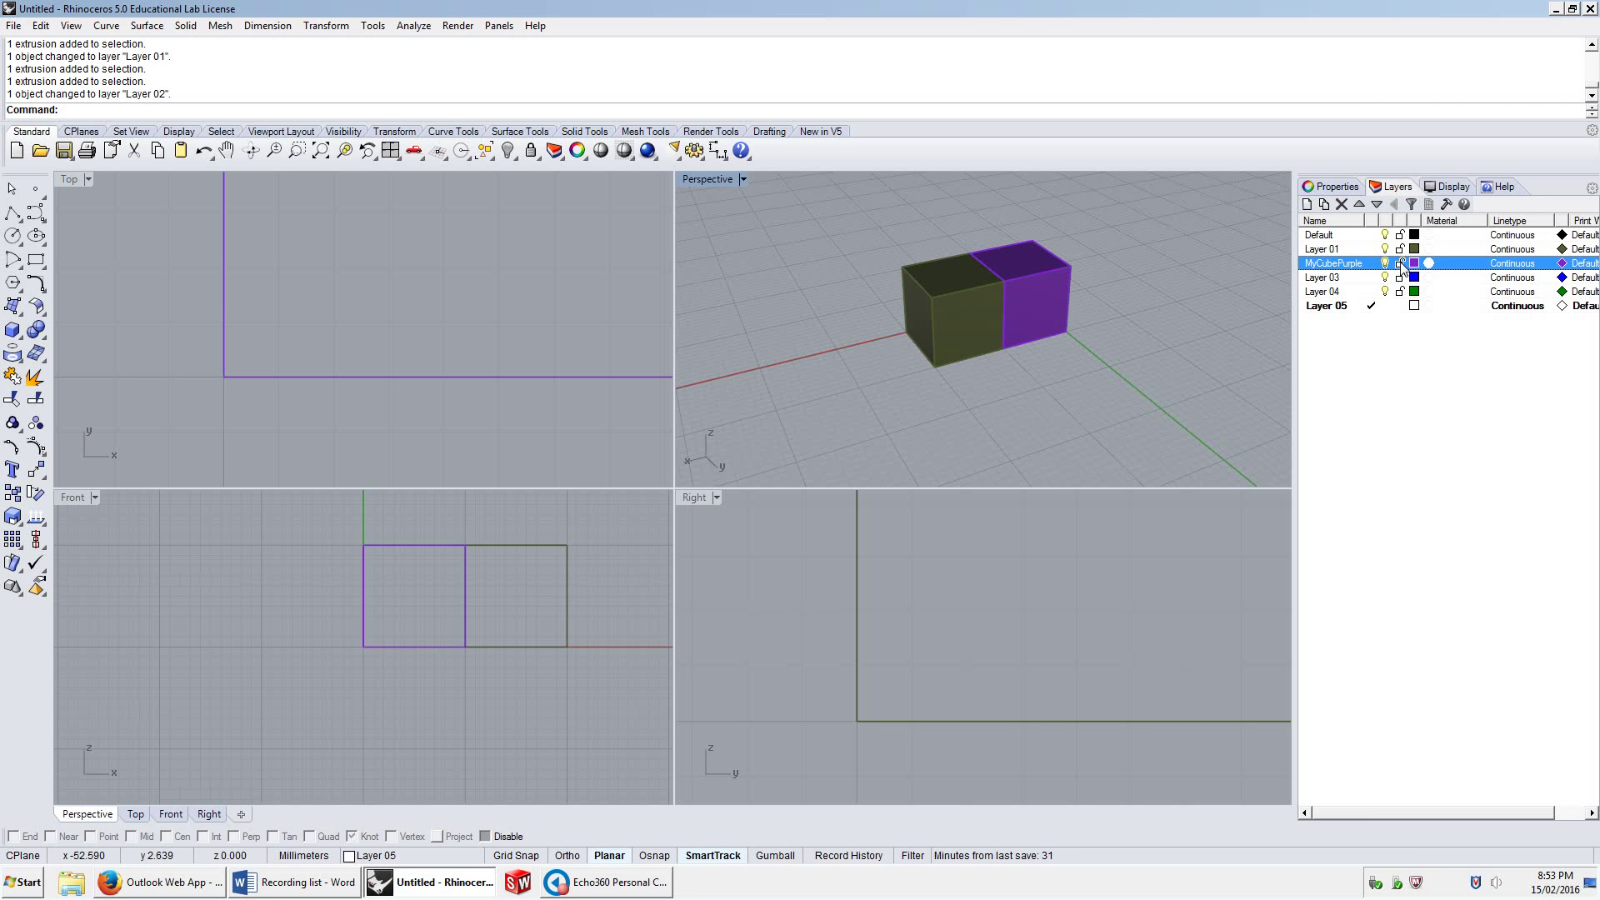
# Give the MyCubePurple layer a lighter purple (R 155, G 100, B 255) and show the Properties panel
pyautogui.click(1415, 264)
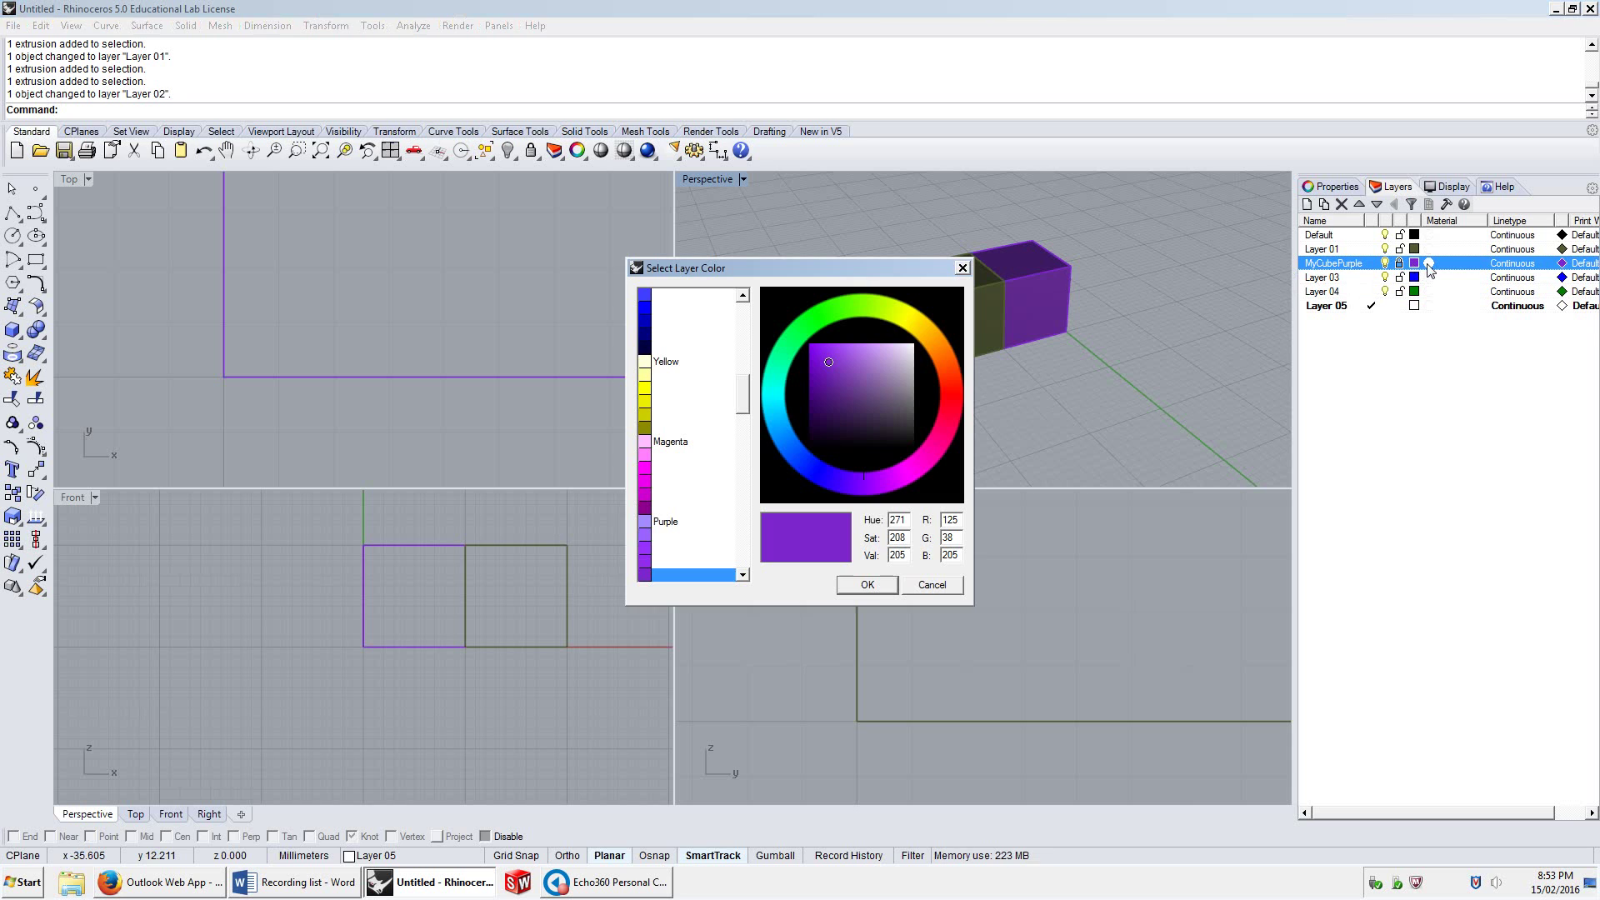
pyautogui.click(670, 536)
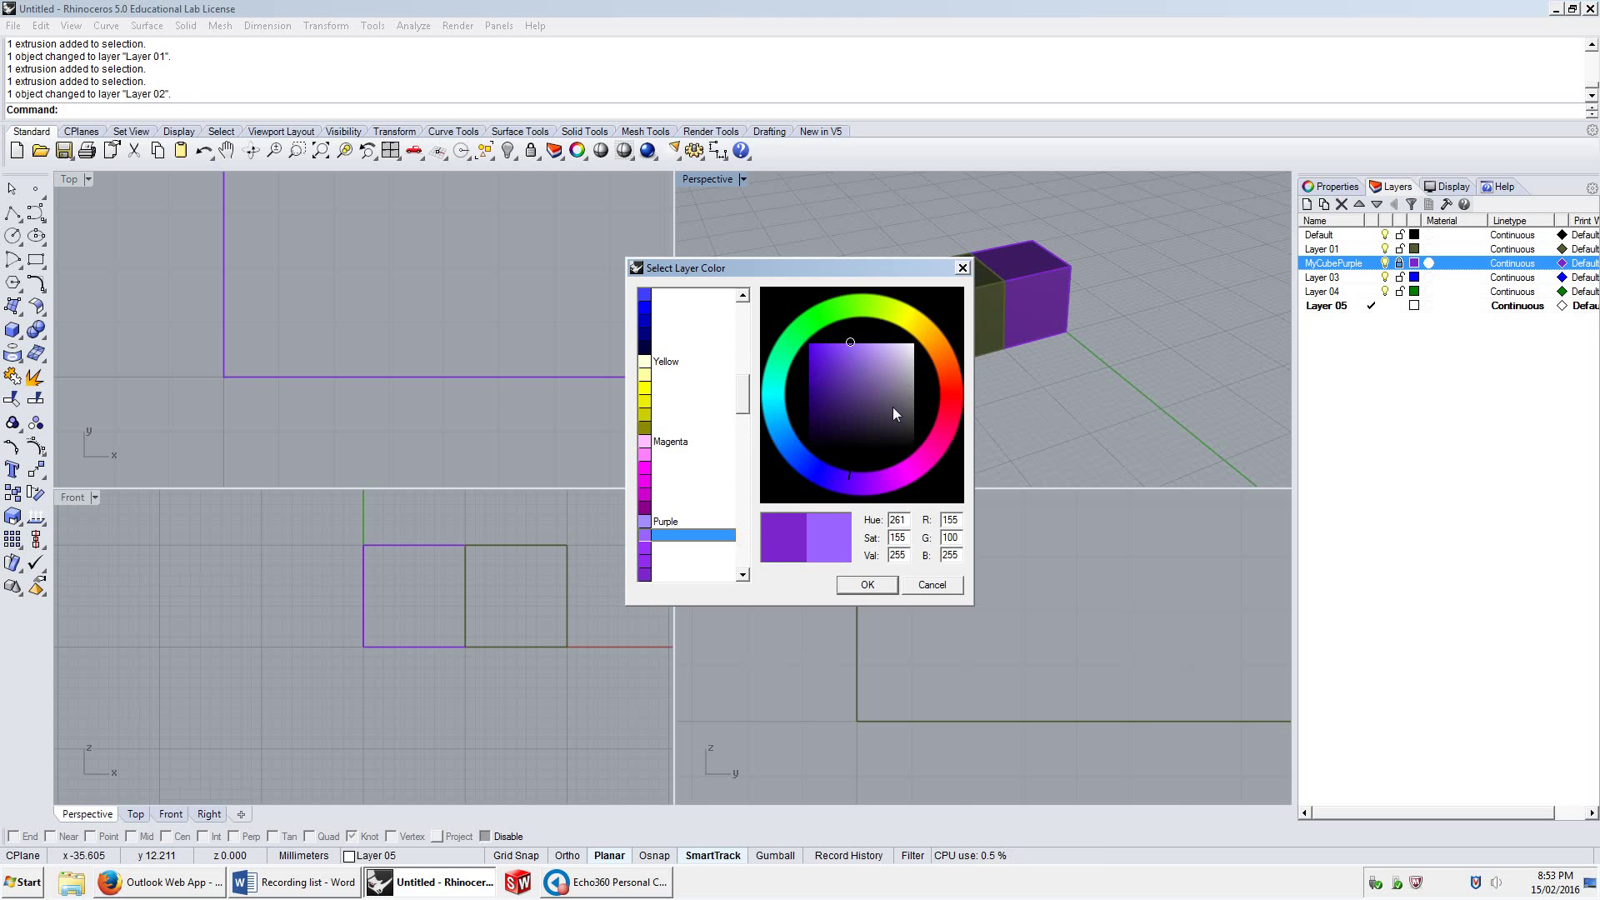
pyautogui.click(864, 586)
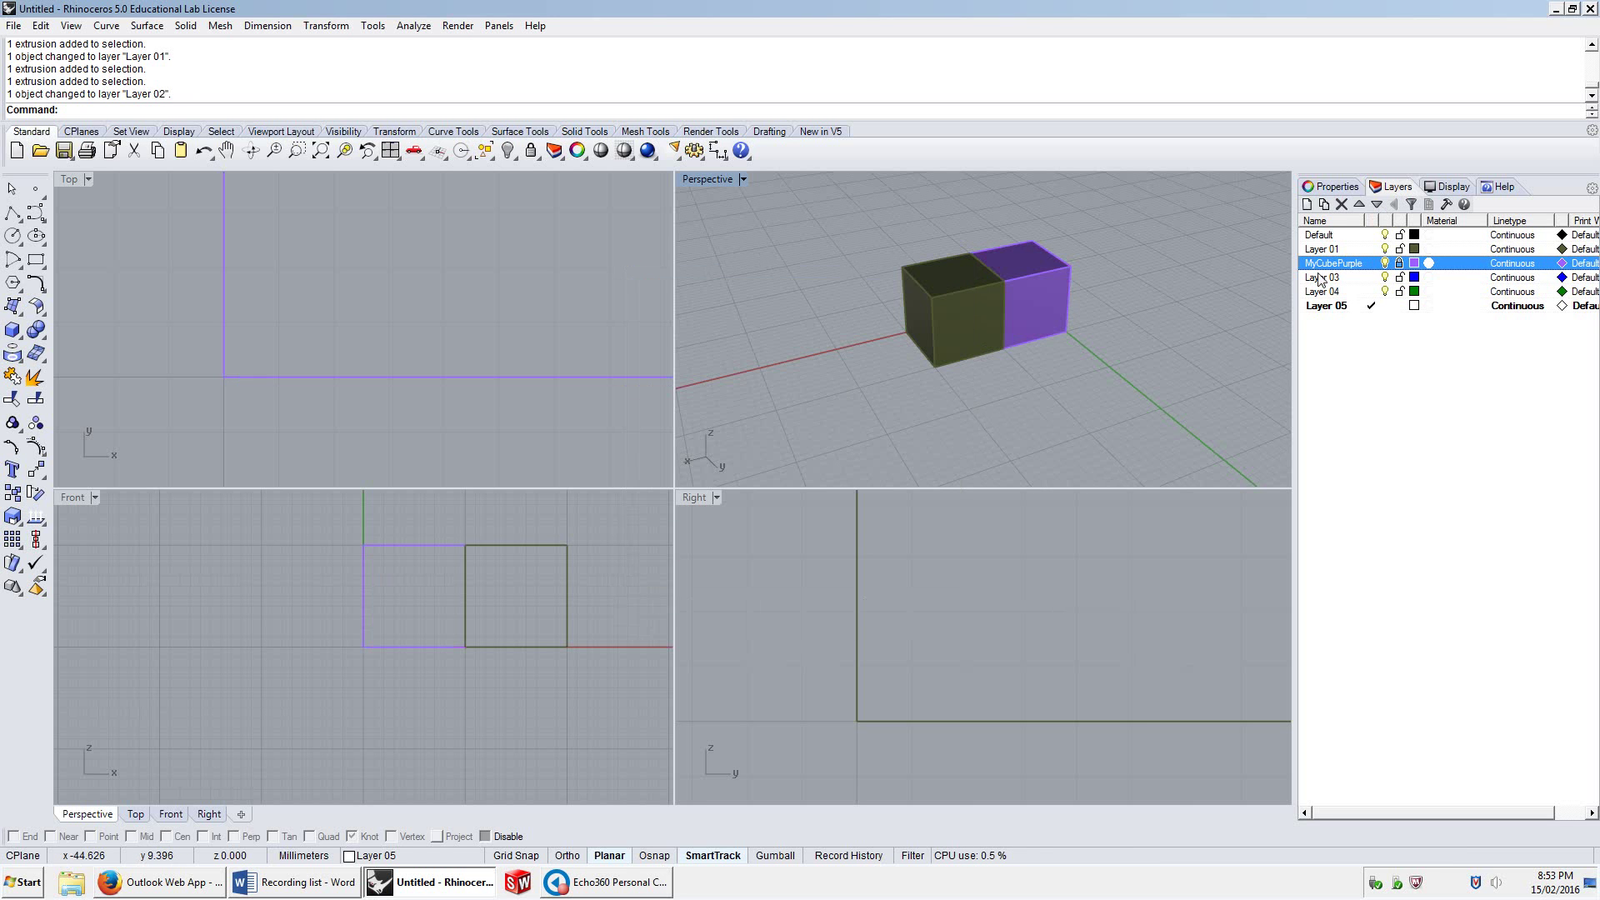
pyautogui.click(1330, 186)
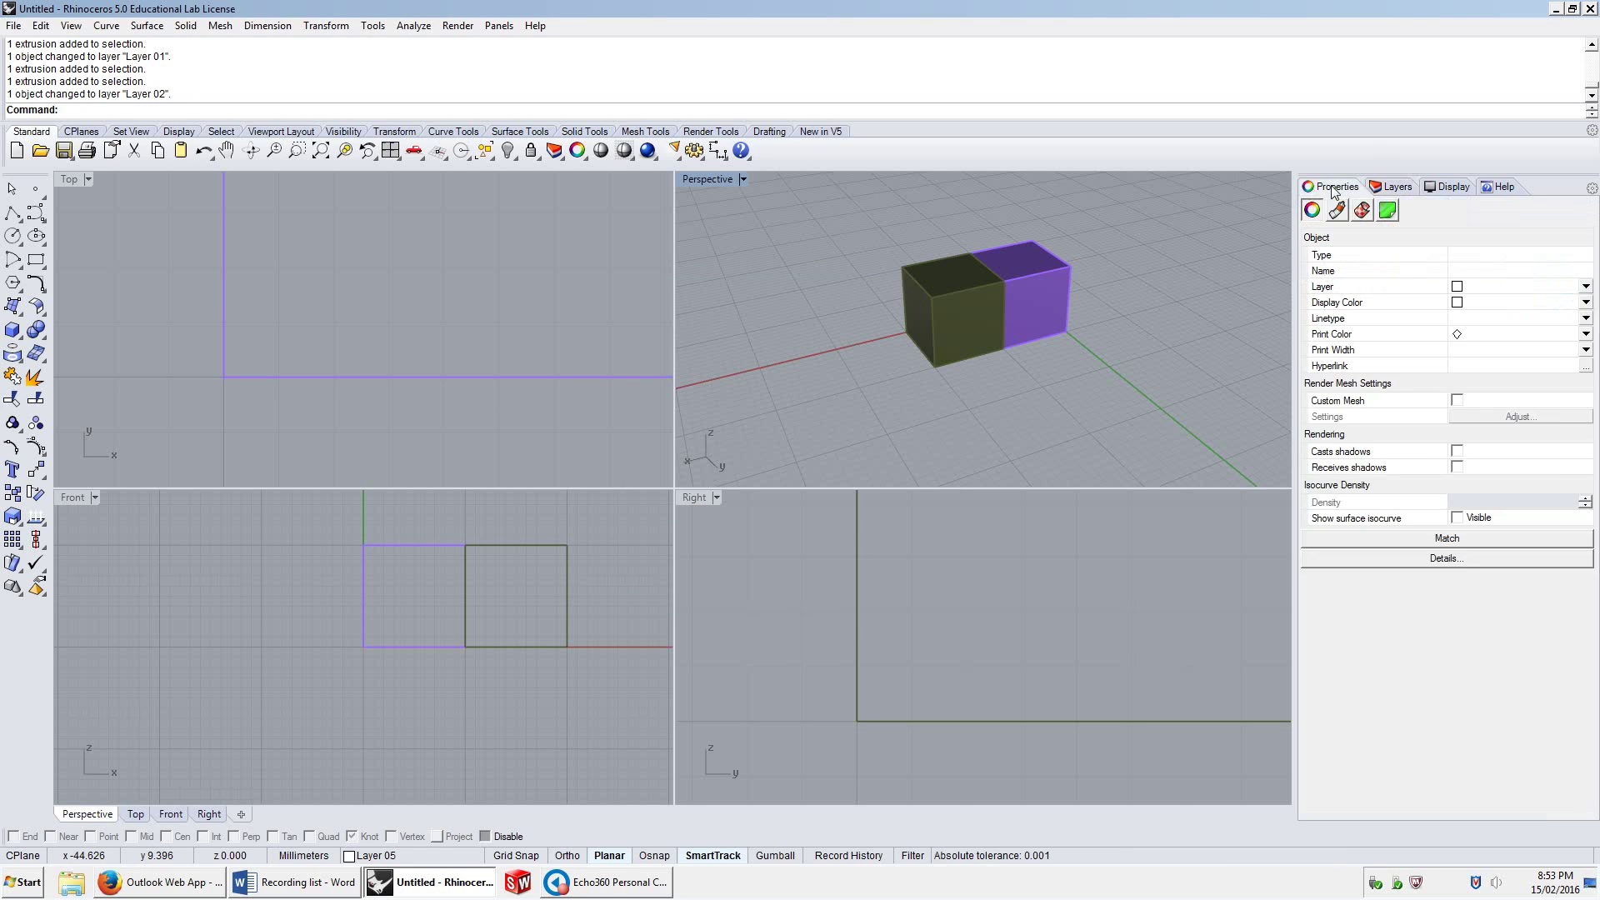